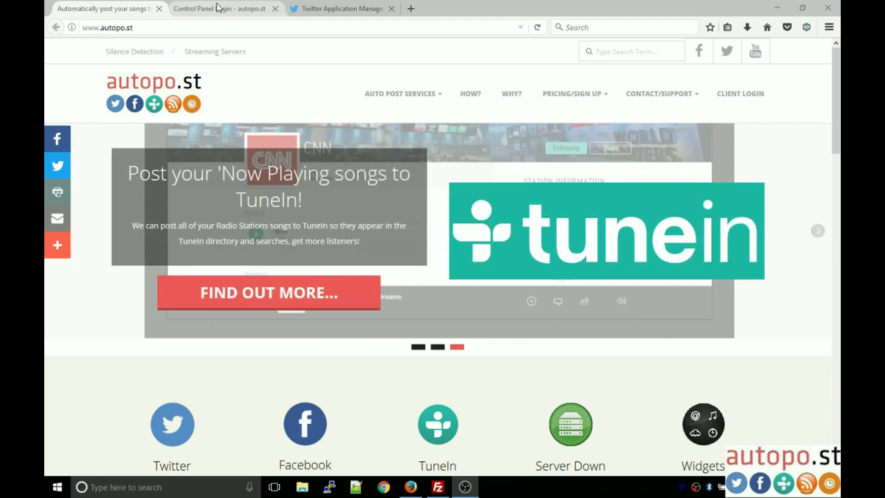
Step: Switch to the Control Panel Login tab in Firefox
click(219, 6)
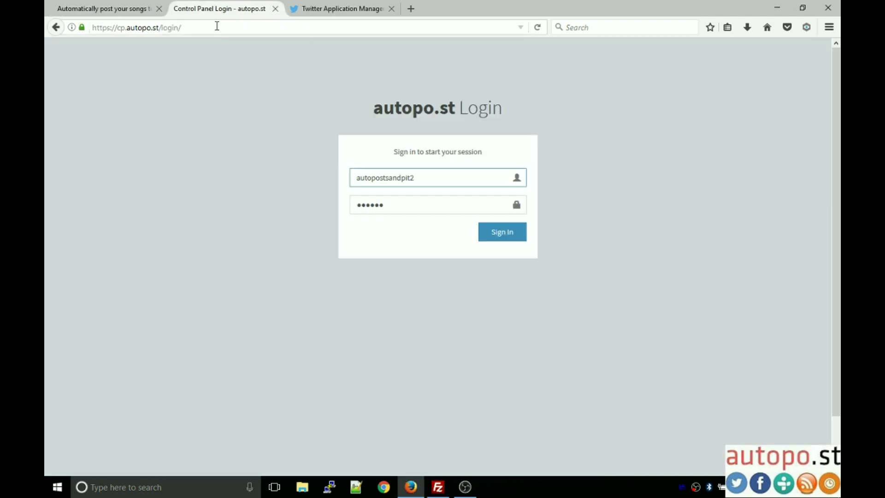
Step: Load cp.autopo.st/ to reach the control panel login page
click(84, 24)
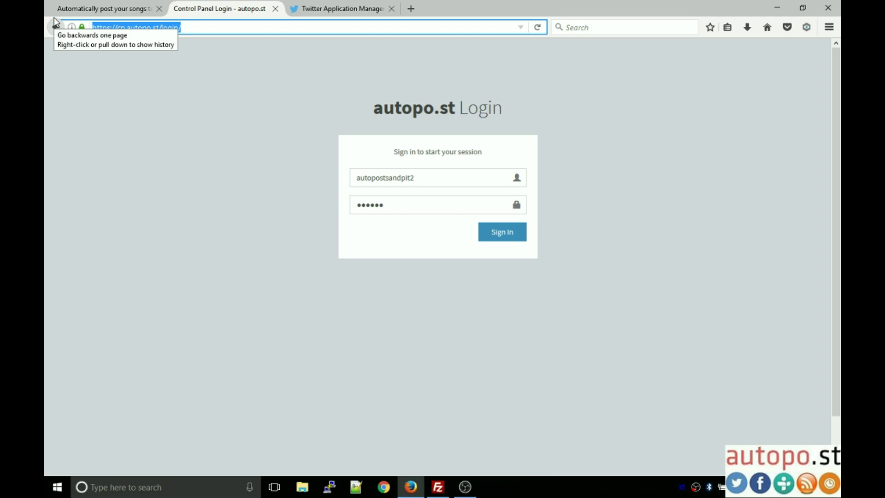
text(cp.autopo.st/)
key(Return)
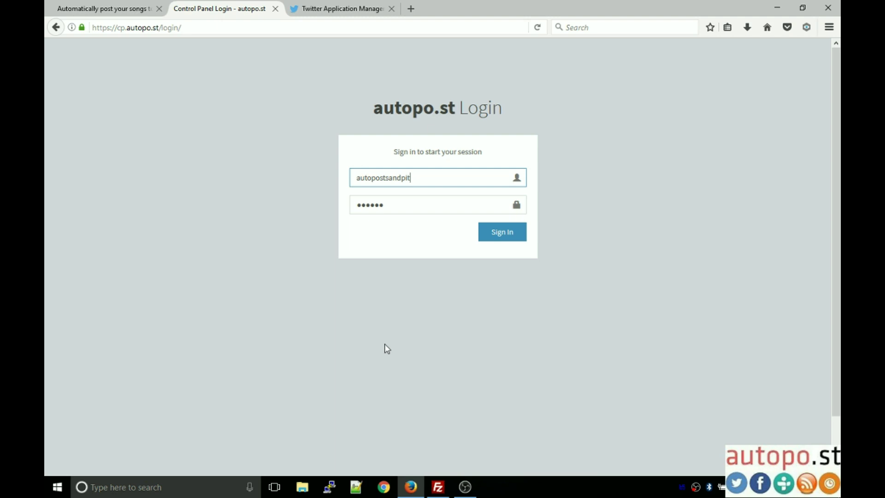
Step: Complete the username, re-enter the account password and submit the sign-in
text(2)
double_click(426, 176)
click(430, 176)
click(411, 206)
key(ctrl+a)
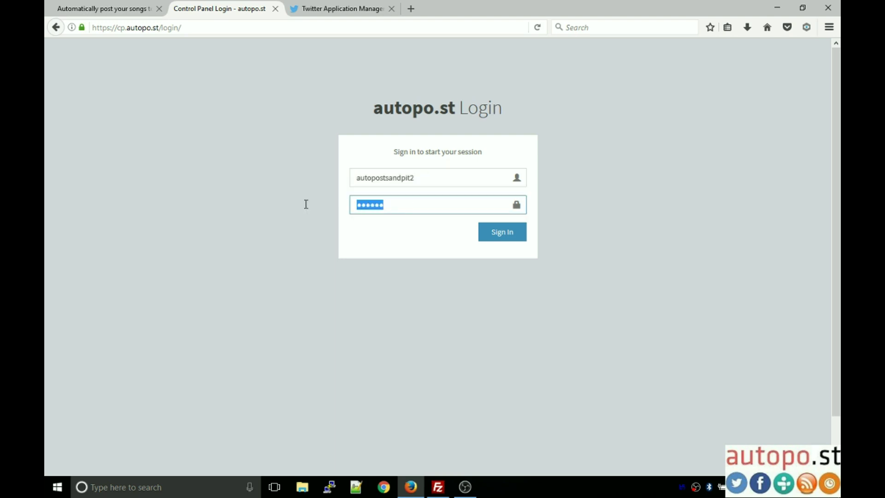
text(••••••)
click(499, 234)
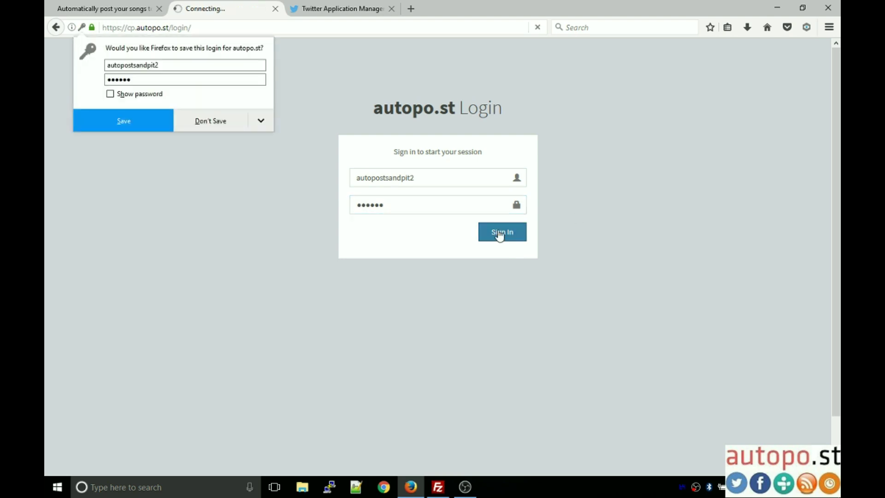
Step: Let Firefox save the login, review the dashboard's latest posts, and open Streaming Server settings
click(131, 121)
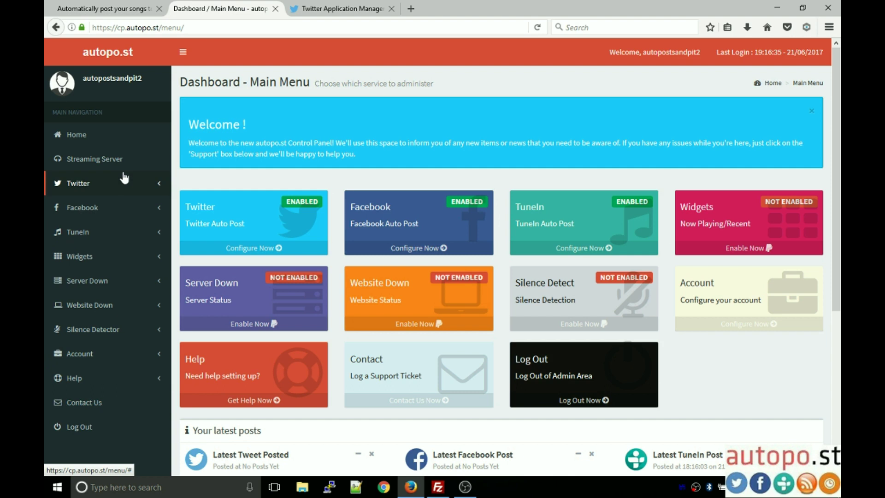
scroll(433, 282, down, 5)
scroll(433, 282, up, 3)
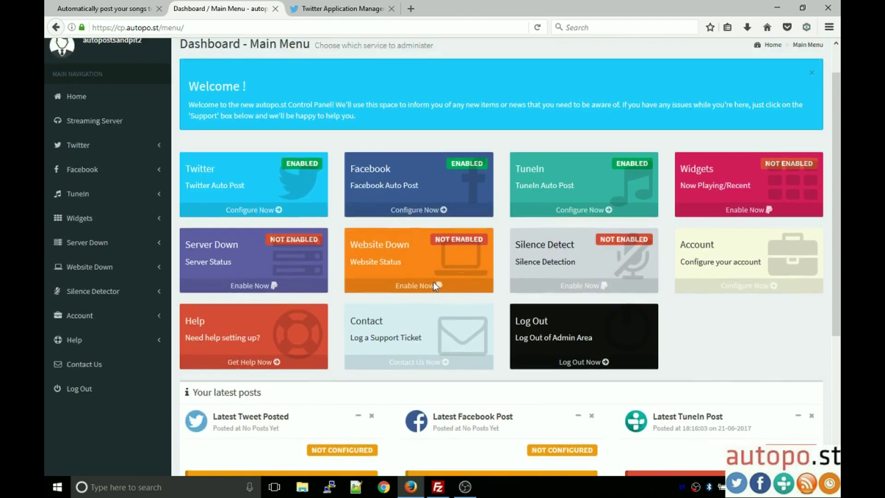
scroll(434, 286, up, 2)
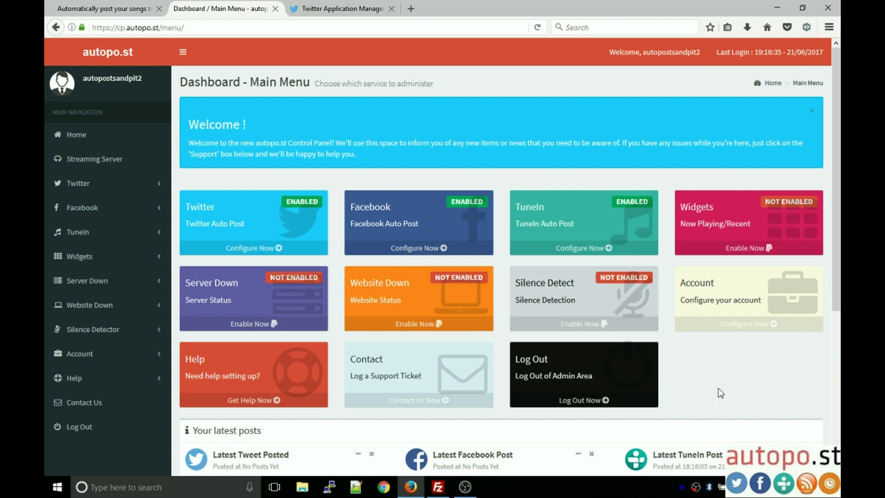
scroll(368, 298, down, 5)
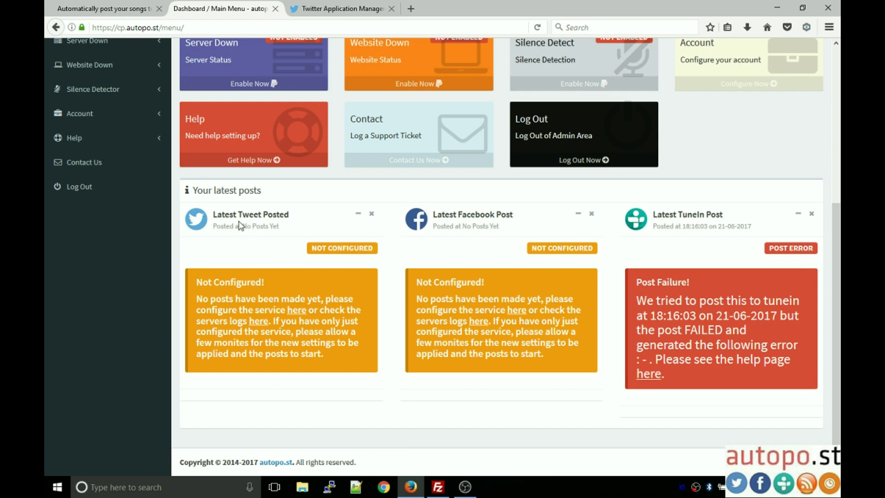
scroll(351, 310, up, 1)
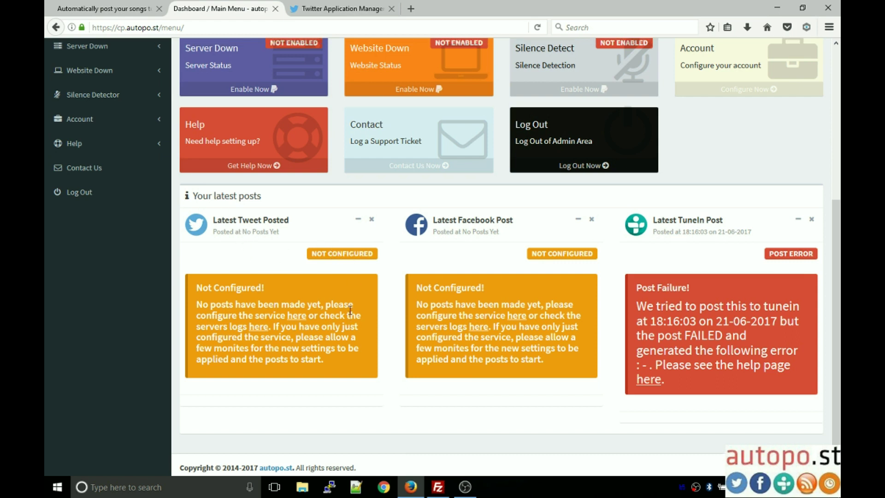
scroll(350, 310, up, 5)
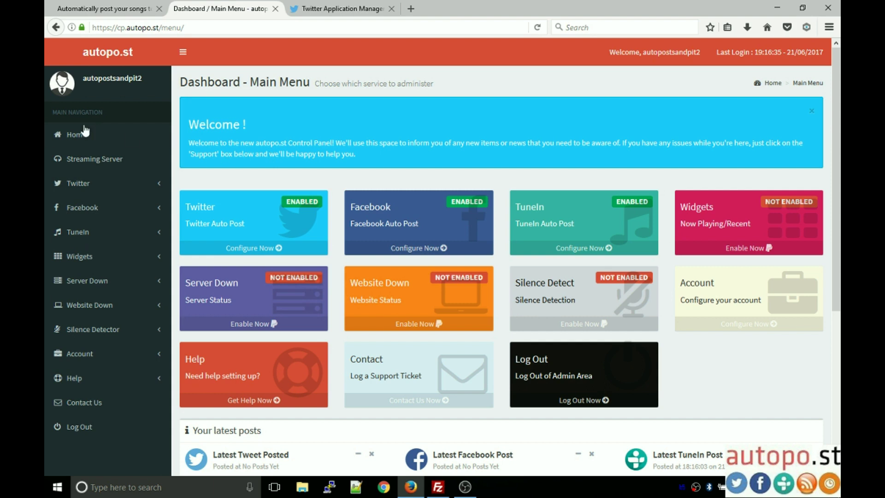
click(87, 160)
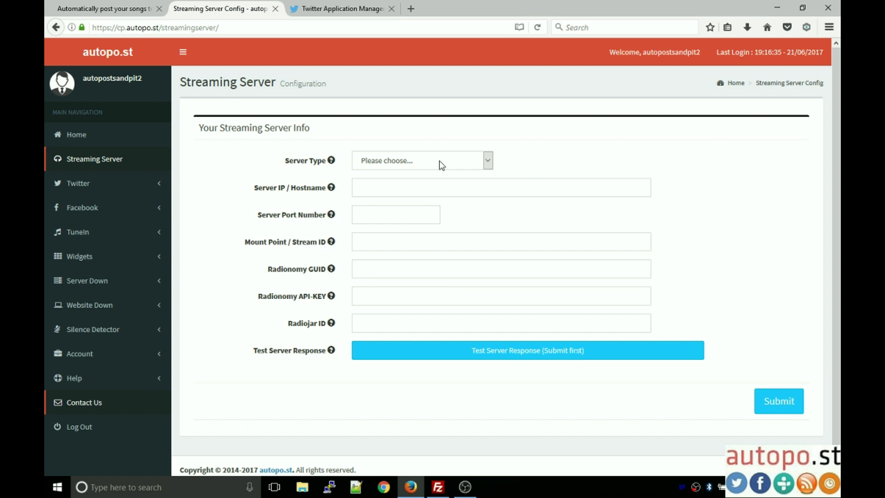
Step: Choose Shoutcast v1 as the streaming server type
click(488, 162)
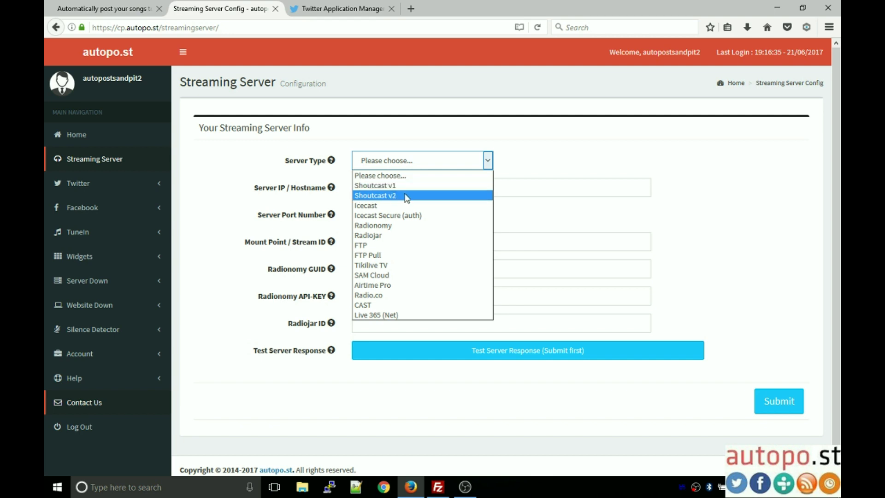
click(403, 186)
click(394, 187)
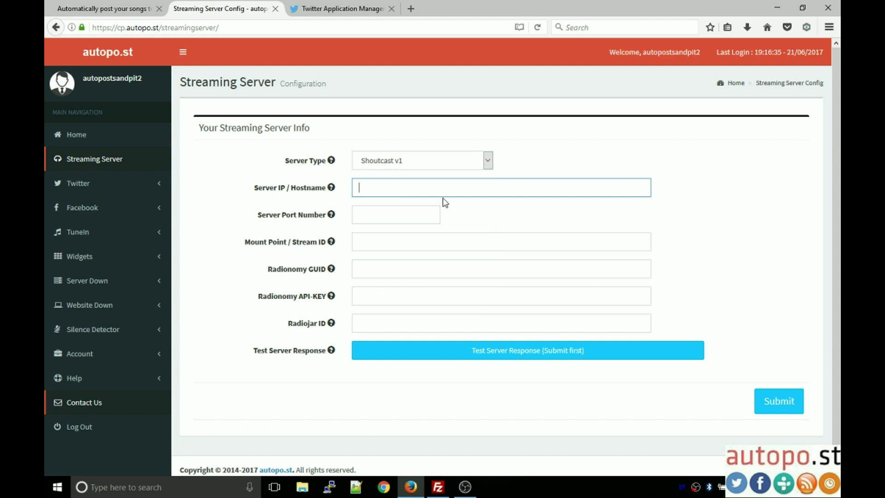
click(487, 161)
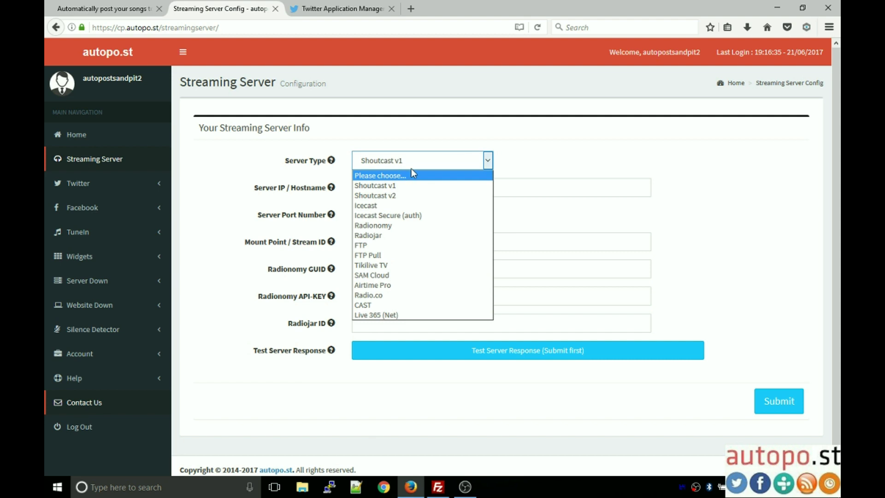
click(406, 185)
click(407, 187)
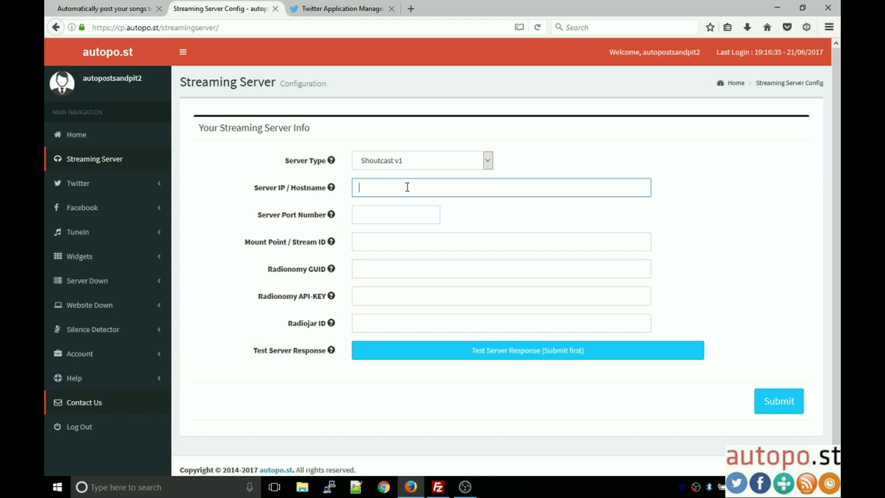
click(487, 160)
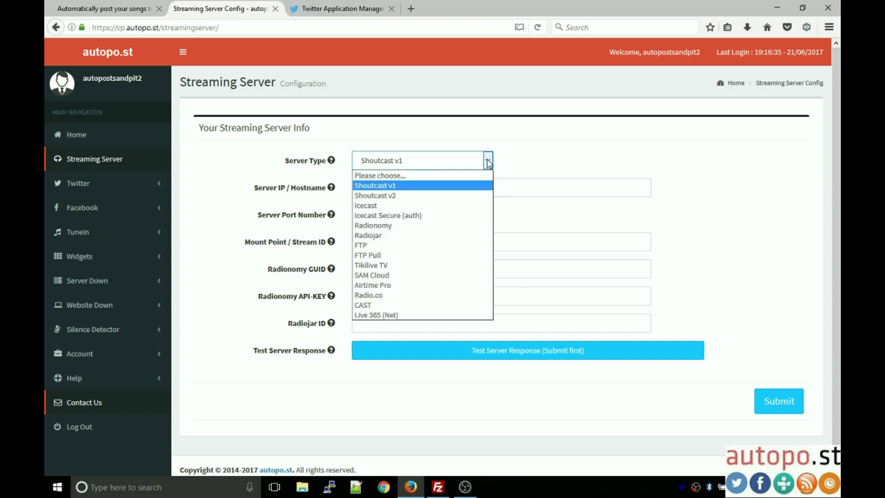
click(424, 185)
Step: Enter sc4.easywebcommunications.com as the server hostname
click(410, 189)
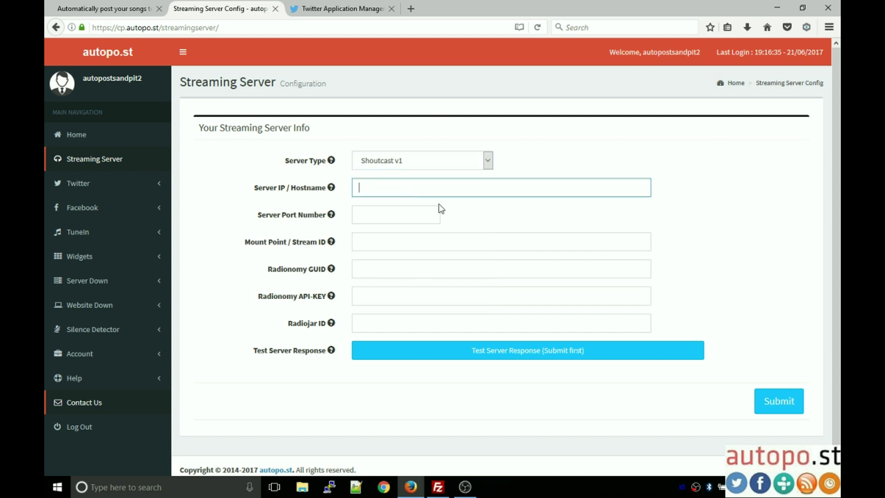
text(sc4.easywebcommunications.com)
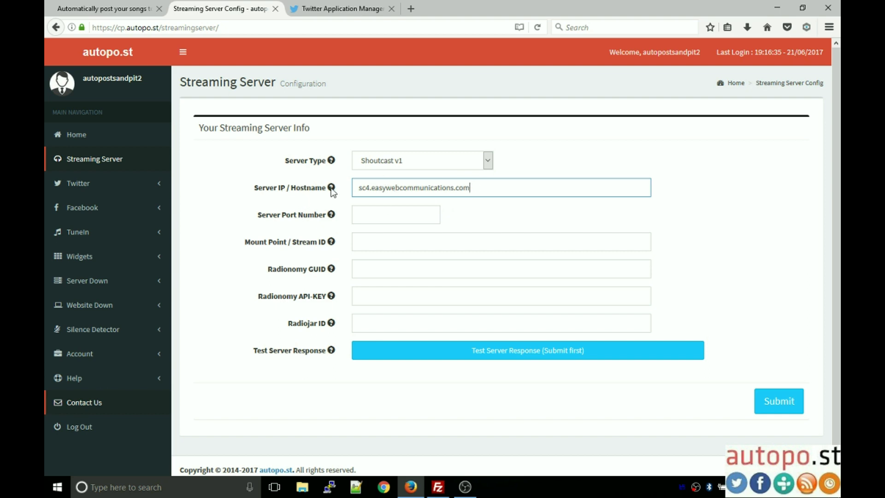
mouse_move(331, 190)
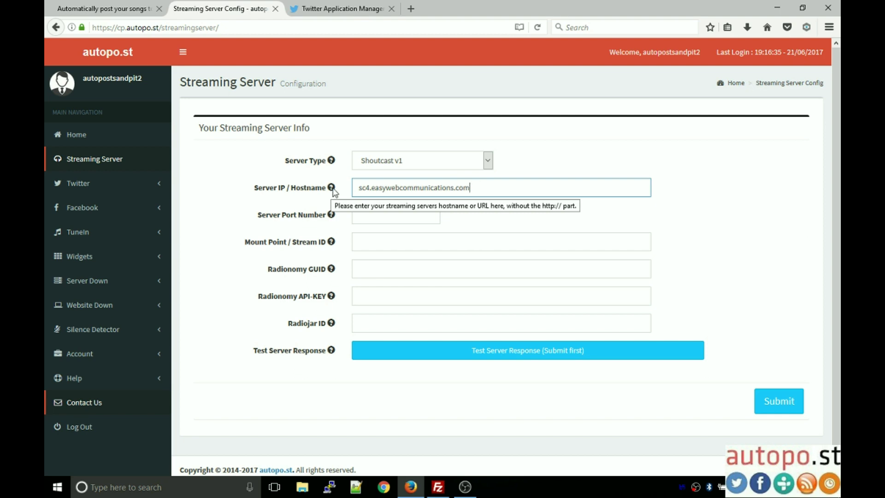
mouse_move(332, 164)
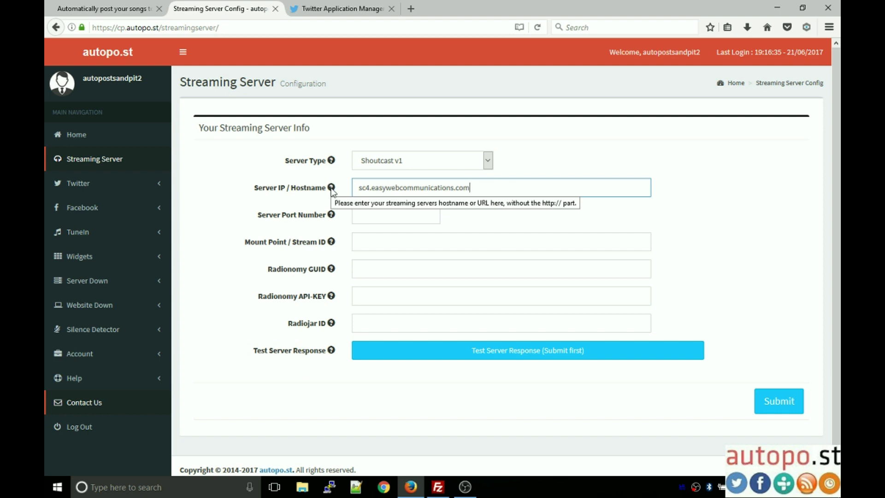
Step: Enter server port 18004, save the configuration and dismiss the Data Saved banner
click(419, 214)
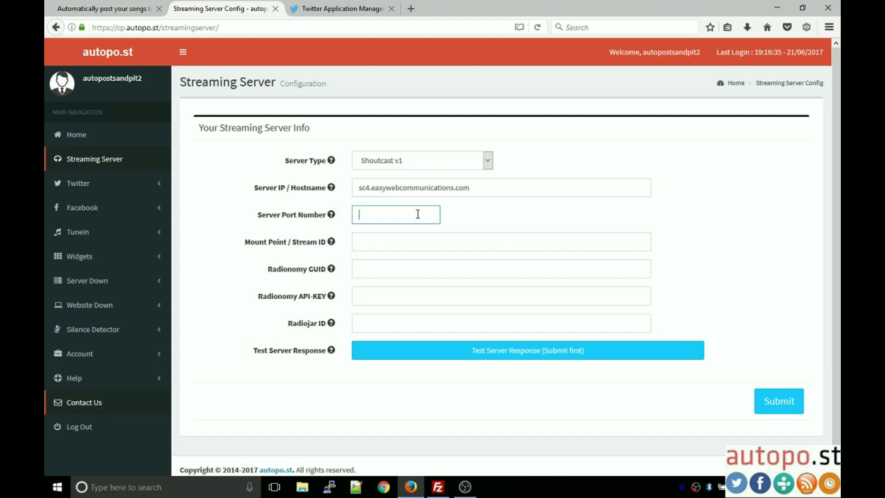
text(18004)
click(488, 161)
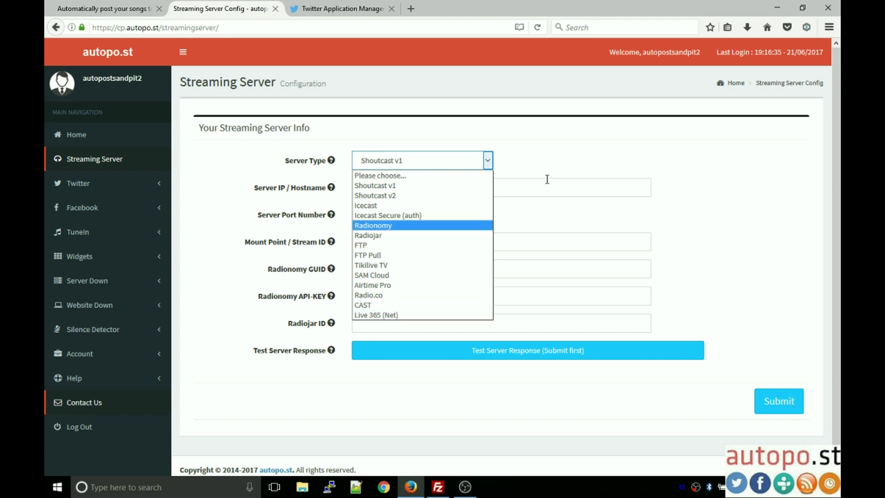
click(565, 154)
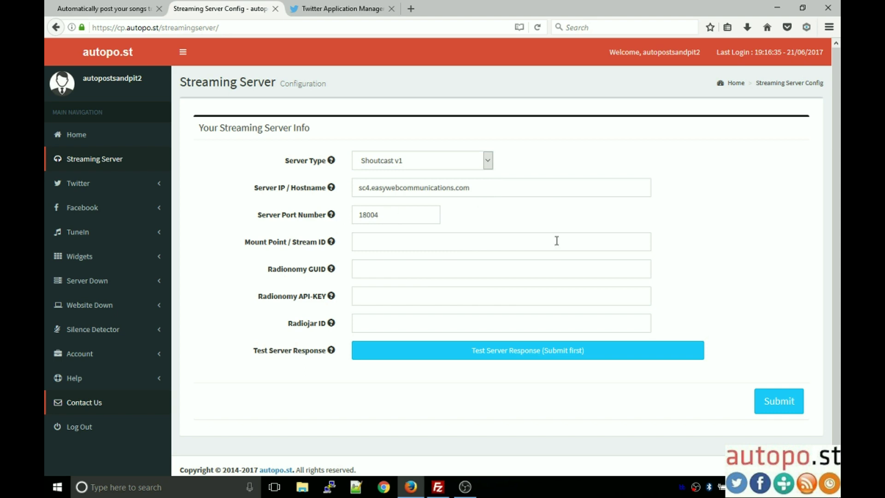
click(781, 404)
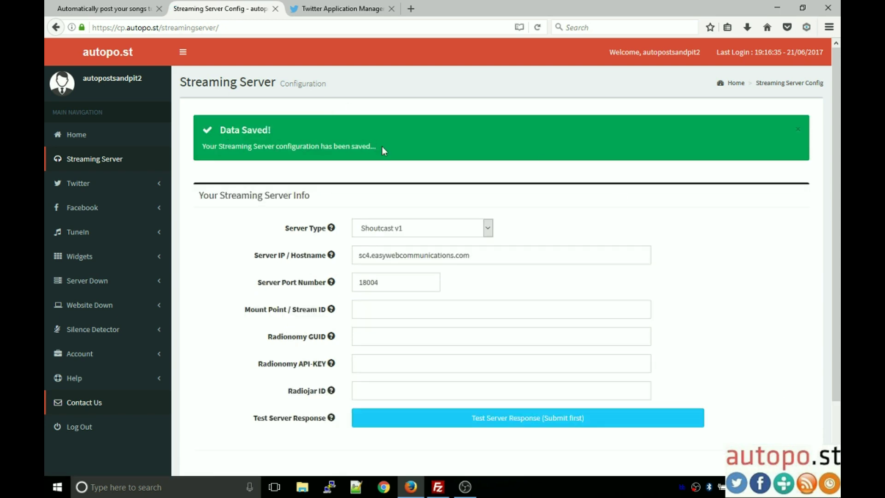
click(798, 134)
scroll(671, 158, down, 1)
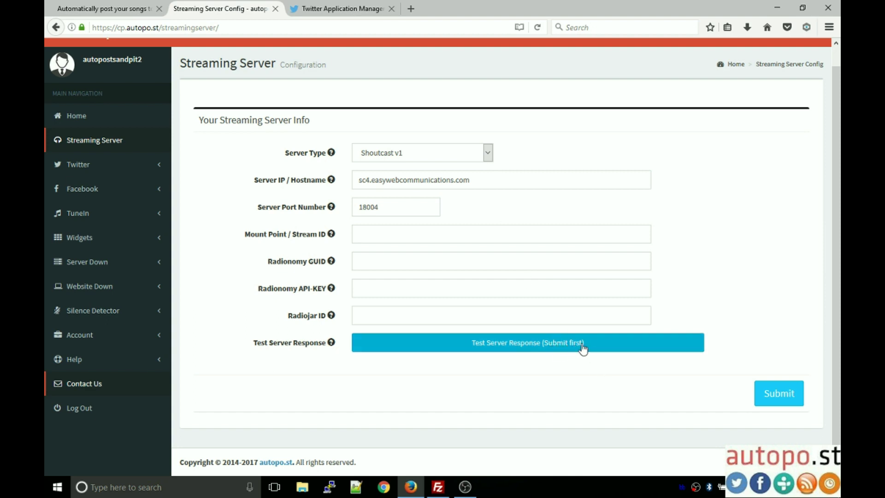
Step: Test the server response and confirm it returns 'Dire Straits - Sultans Of Swing'
click(397, 206)
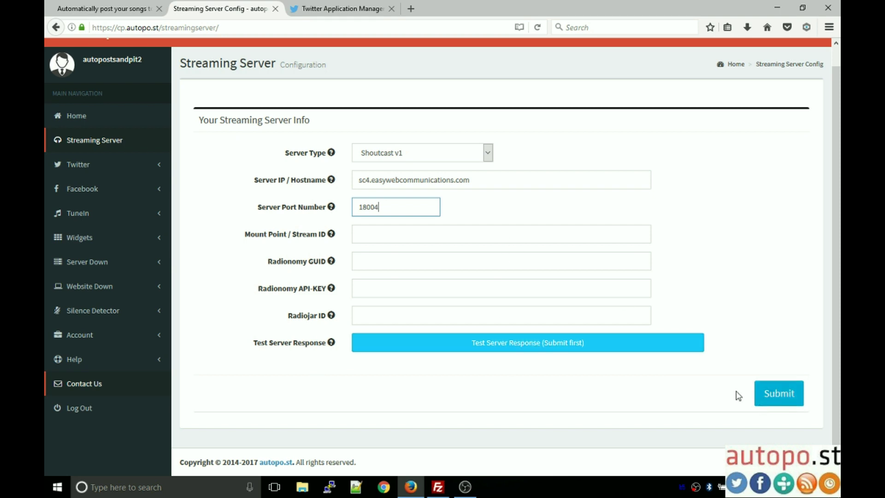
click(522, 347)
drag(353, 349, 448, 349)
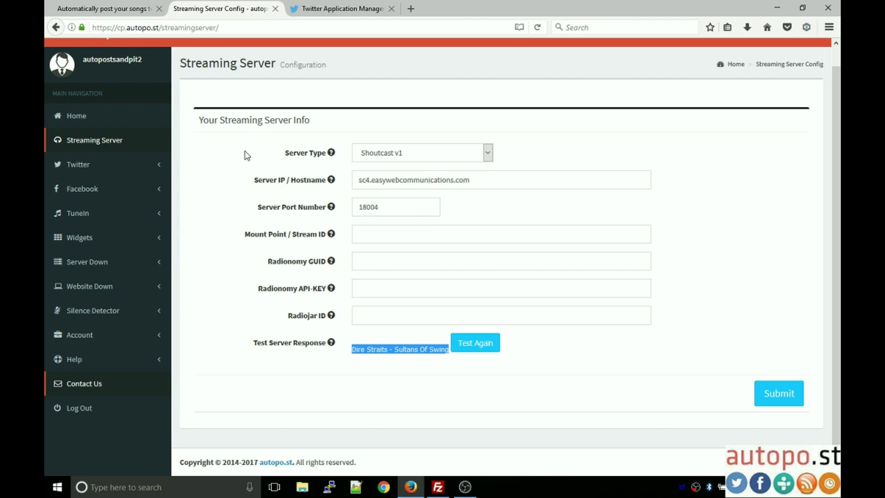
key(Tab)
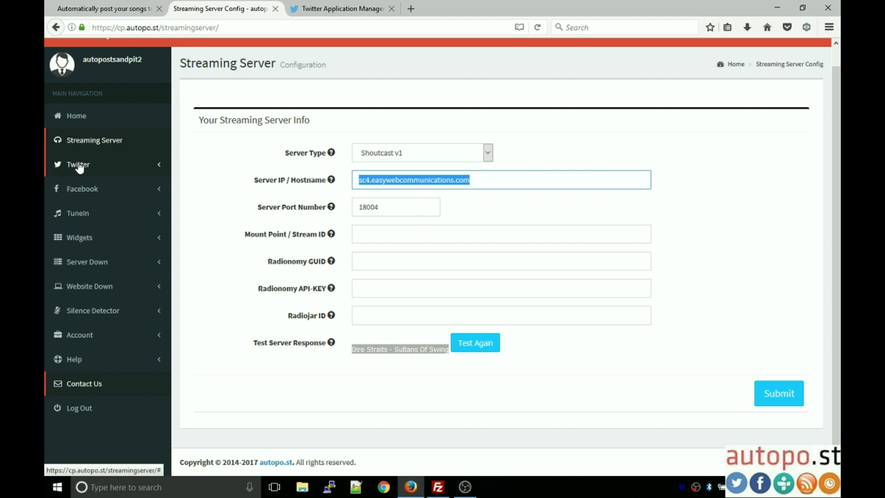
Step: Open the Twitter App config page, then switch to the Twitter Application Management tab
click(80, 166)
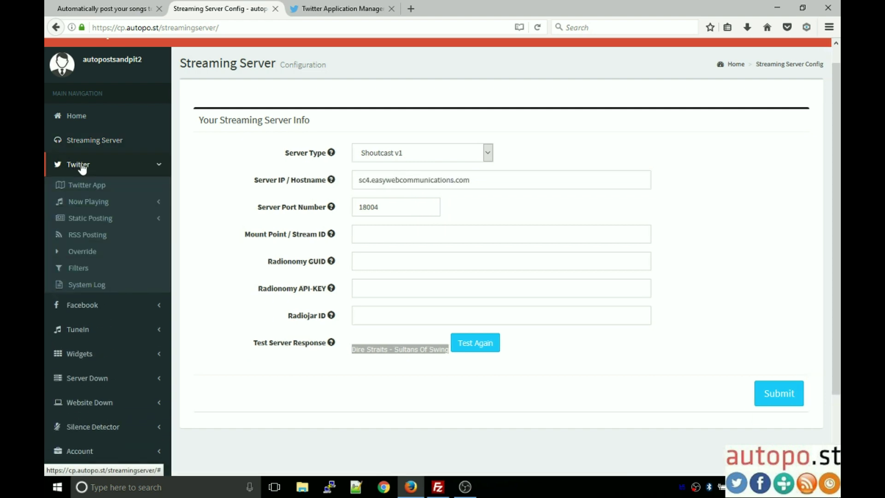
click(100, 187)
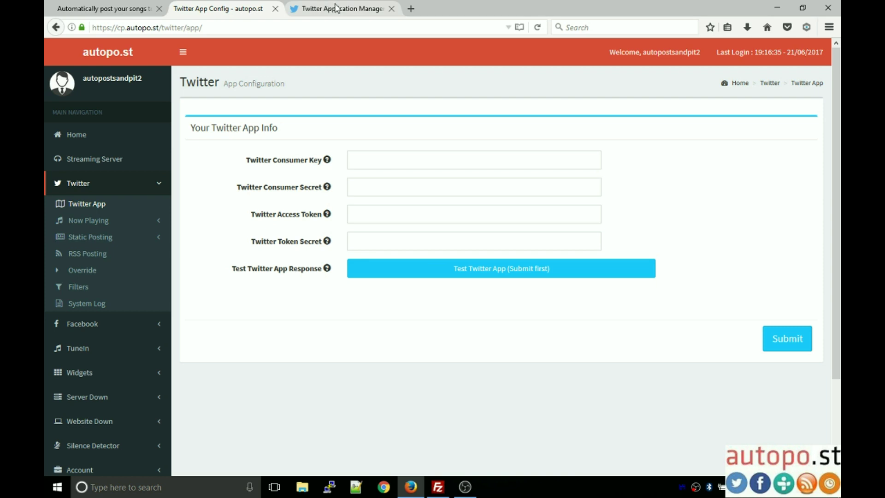
click(337, 7)
Step: Reload the apps.twitter.com page
click(273, 26)
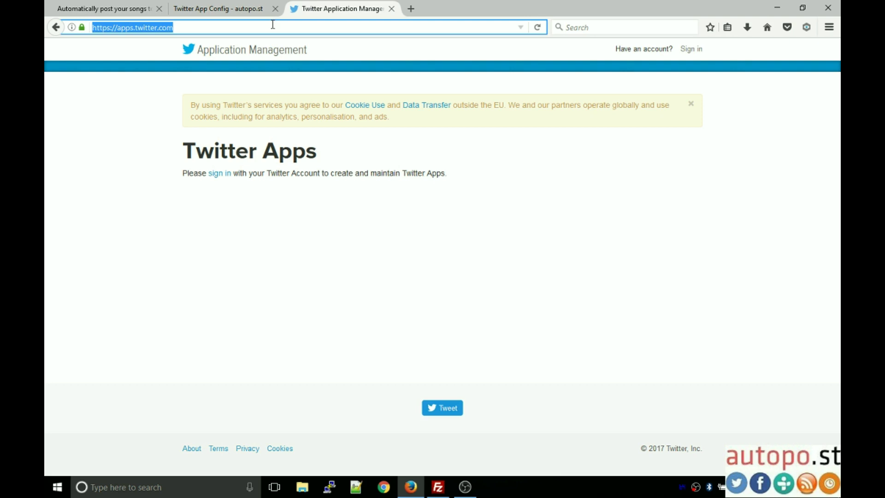
key(Left)
key(Right)
key(Right)
key(Return)
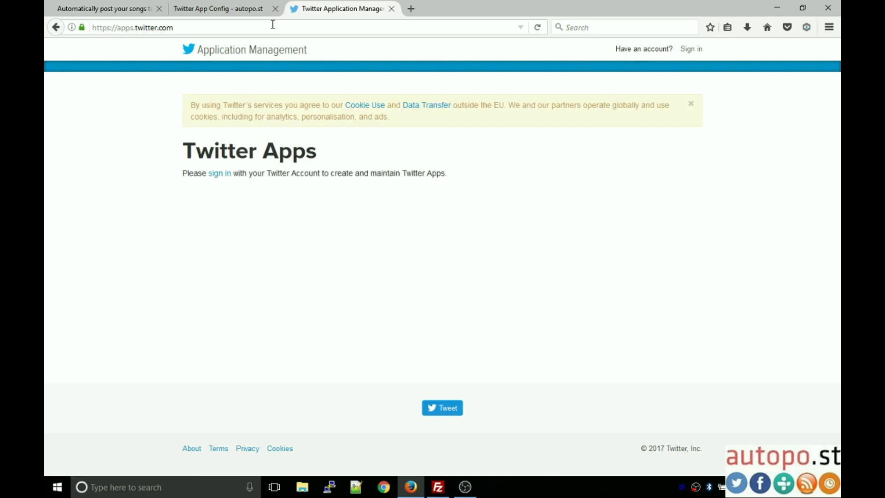
Step: Sign in to Twitter with the saved account and let Firefox remember the login
click(221, 174)
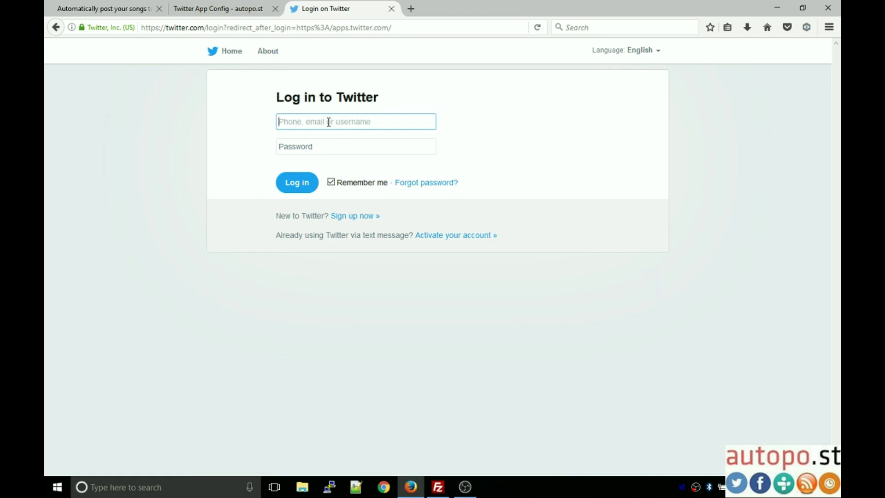
text(au)
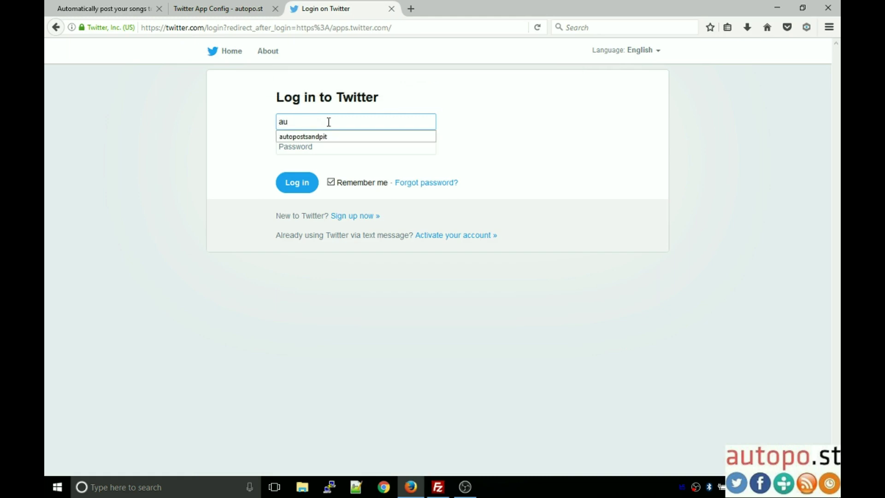
click(343, 137)
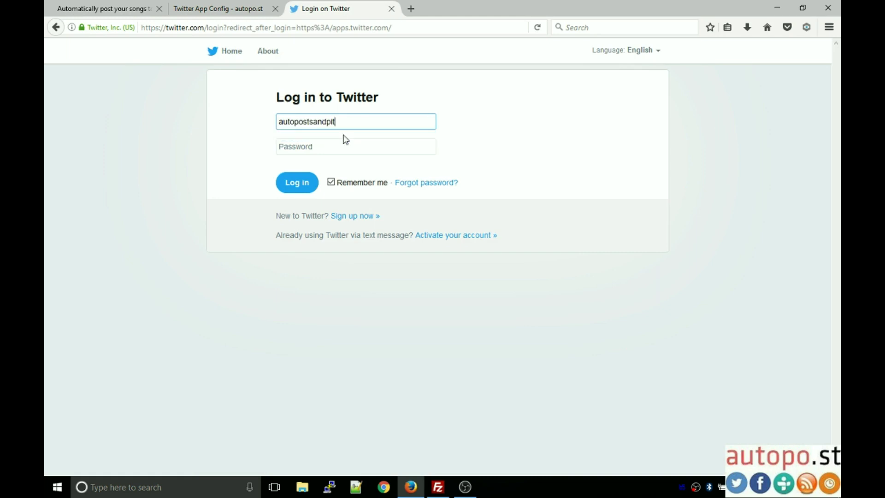
click(337, 144)
text(********)
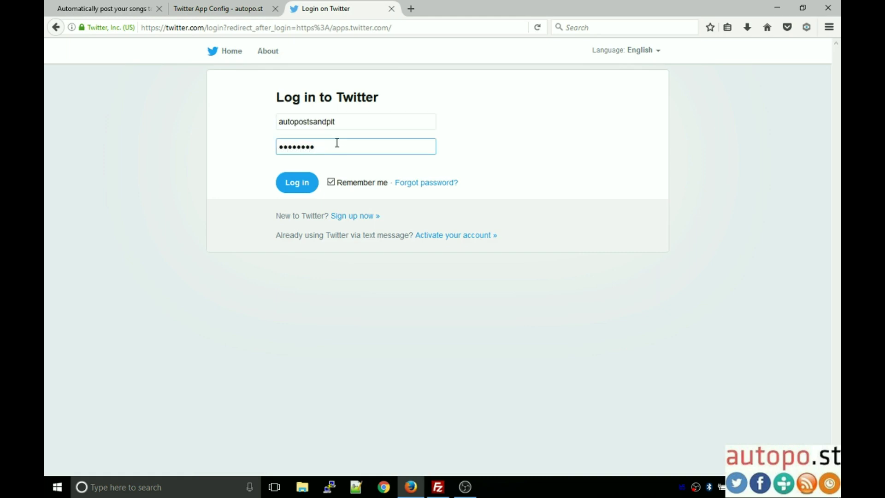
key(Return)
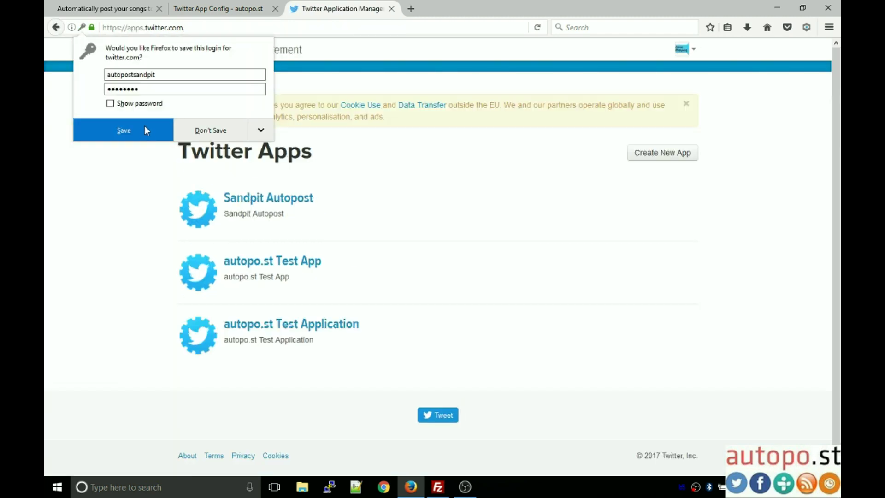
click(144, 128)
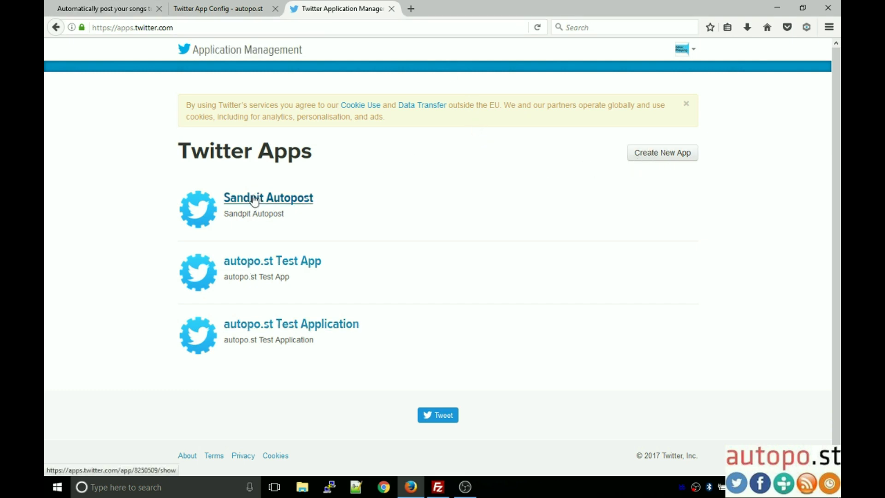
click(658, 156)
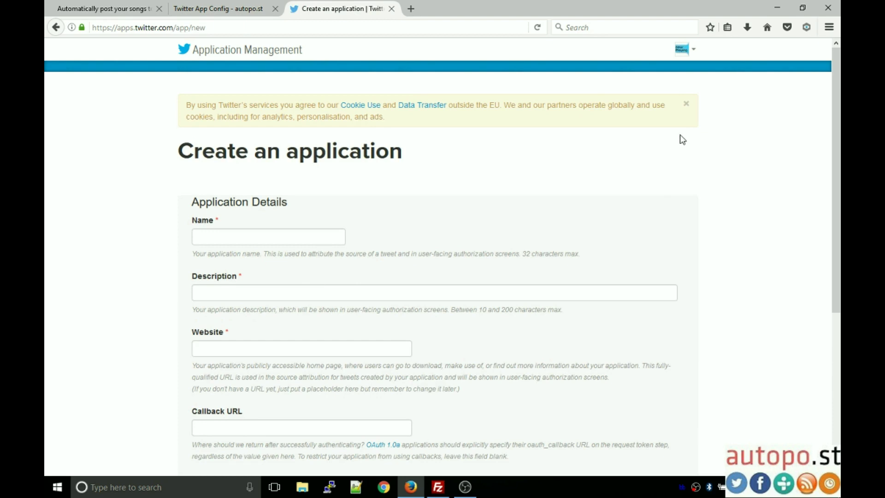
Step: Name the new app 'autopo.st - Test 2' and paste the same text as its description
scroll(678, 154, down, 2)
click(267, 175)
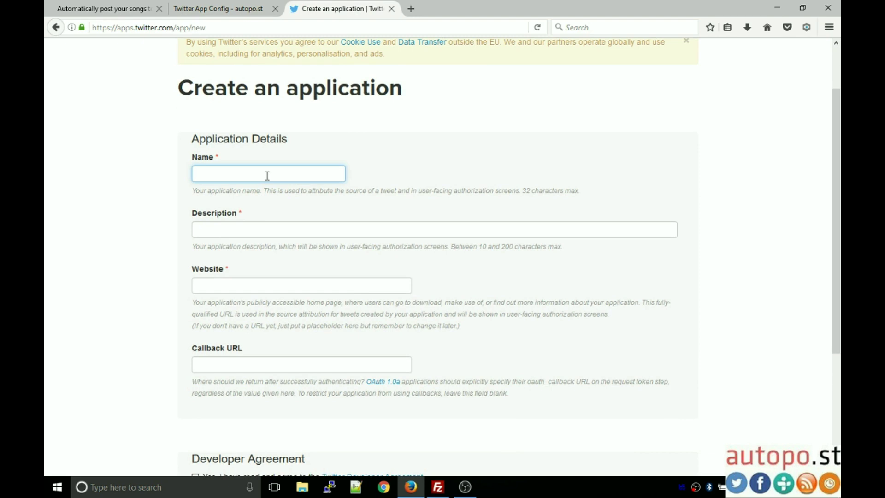
text(autopo.st)
text(- Test 2)
click(249, 227)
drag(271, 172, 145, 175)
key(ctrl+c)
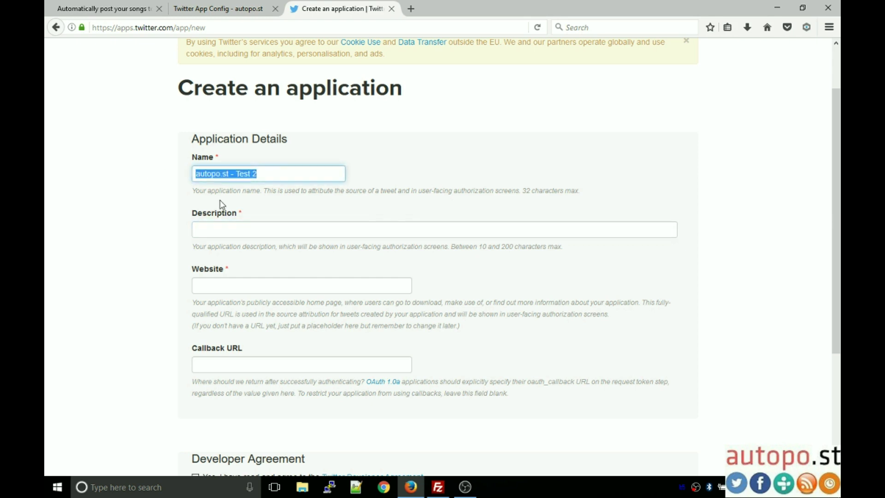
click(241, 225)
key(ctrl+v)
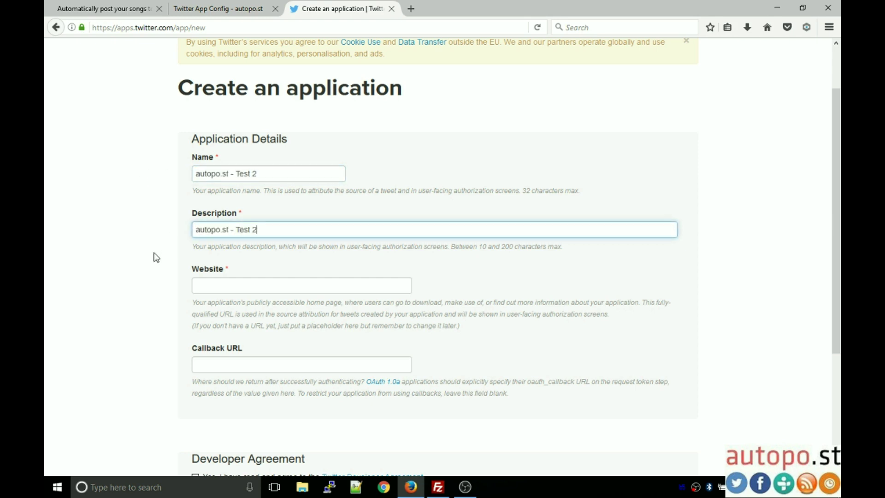
scroll(155, 260, down, 2)
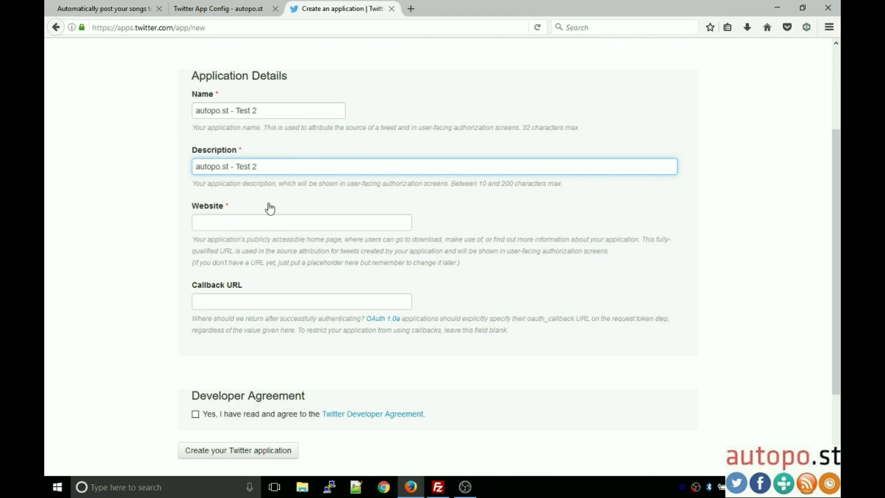
click(268, 223)
text(http:/)
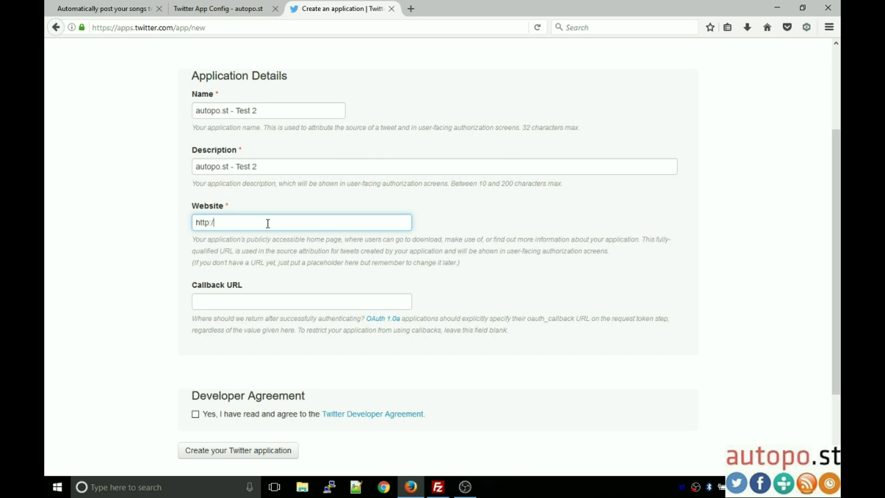
text(/www.autopo.st)
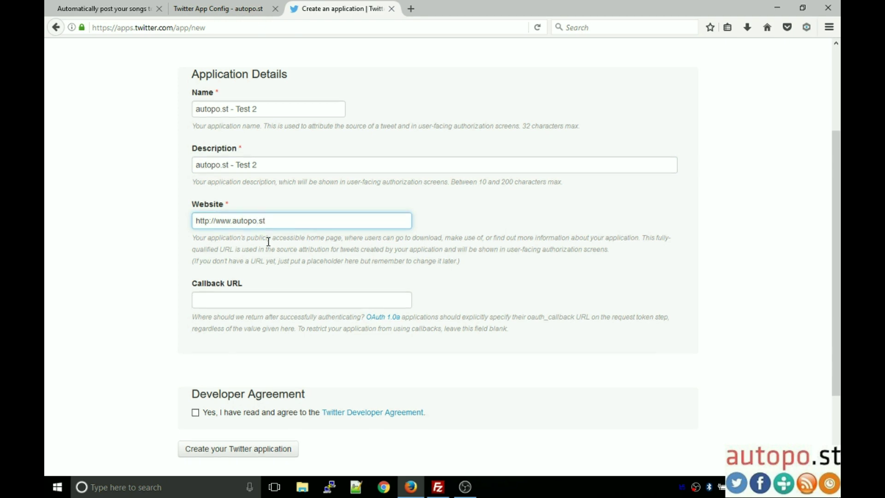
scroll(268, 239, down, 3)
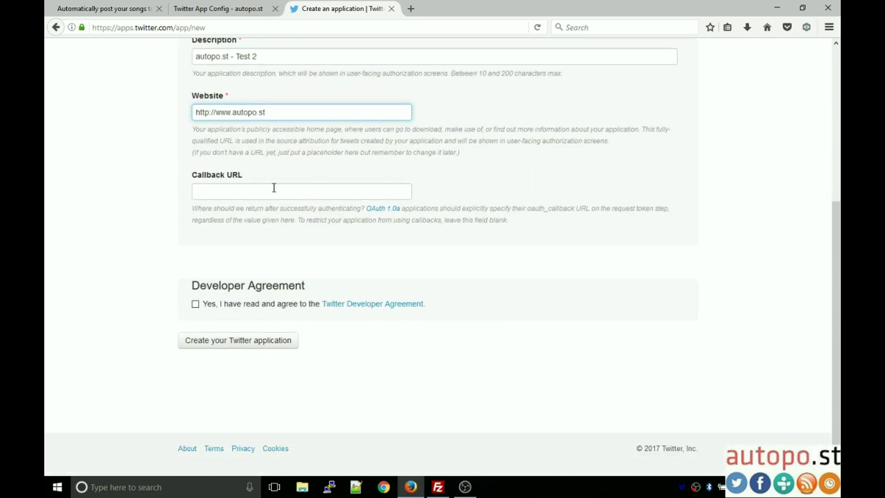
click(196, 303)
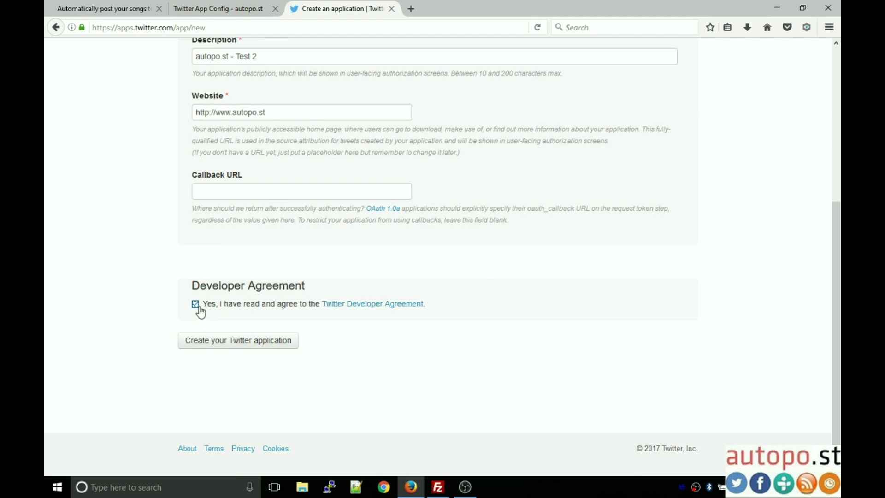
click(211, 342)
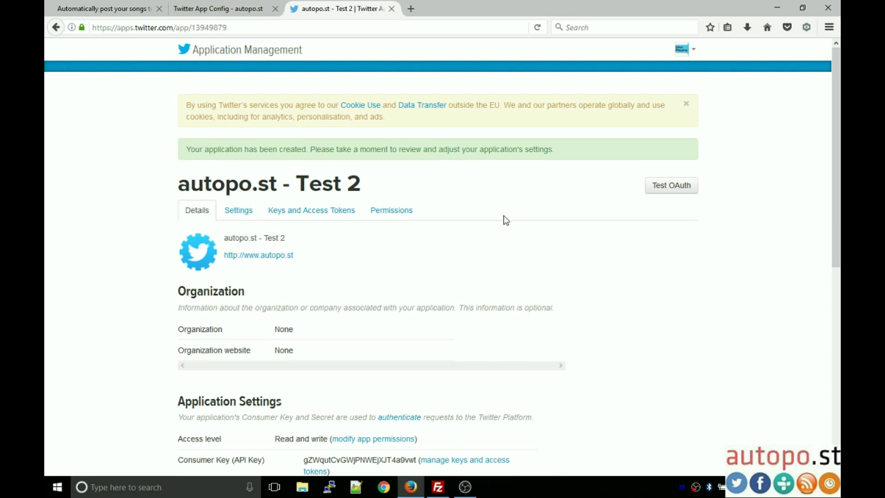
Step: Review the new app's details and the autopo.st Twitter App key and token fields
scroll(505, 220, down, 5)
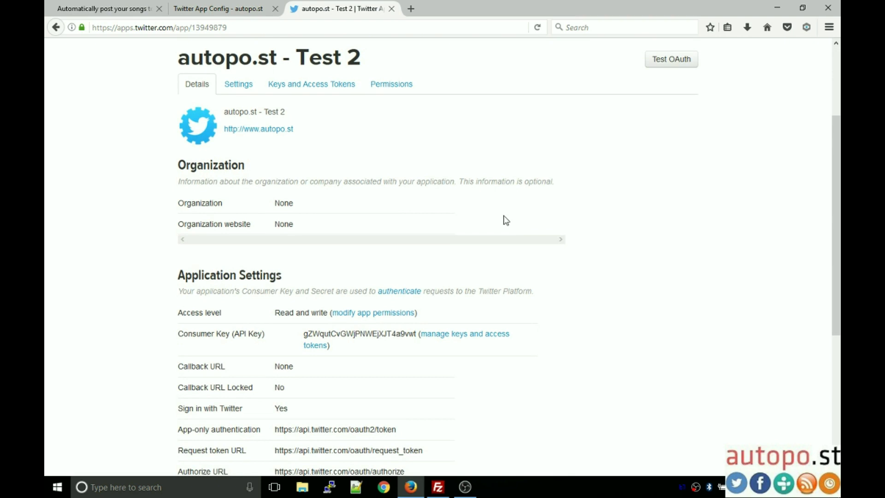
scroll(506, 220, up, 3)
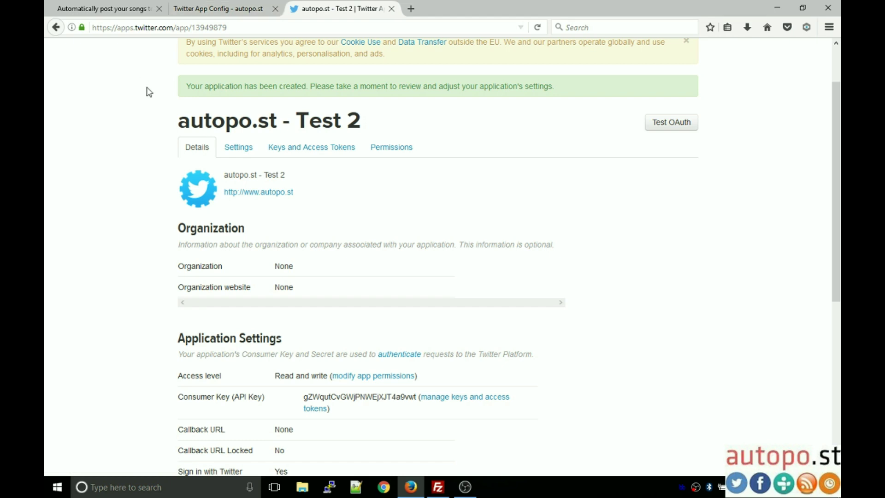
click(221, 12)
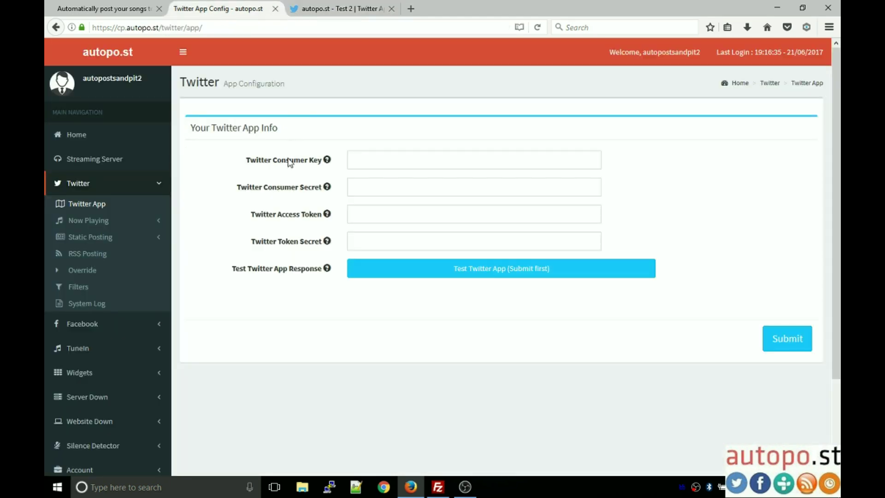
click(358, 159)
click(357, 187)
click(362, 214)
click(366, 238)
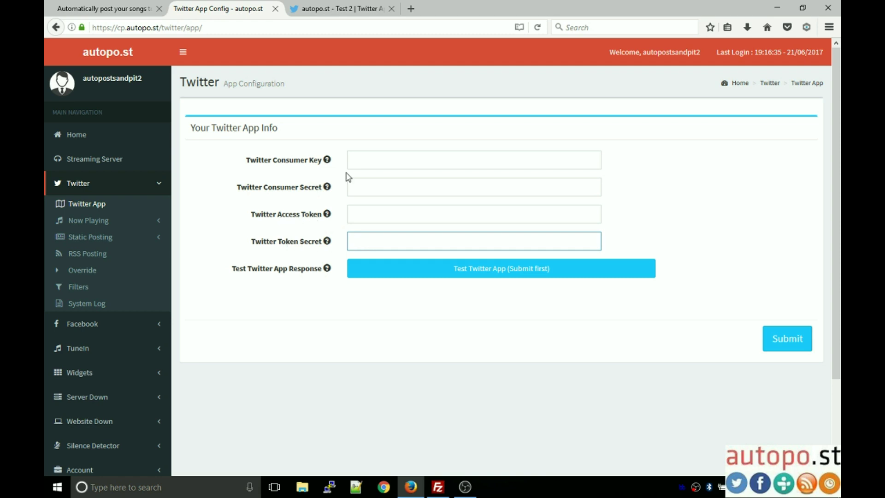
Step: Show the new app's Keys and Access Tokens page
click(354, 162)
click(345, 9)
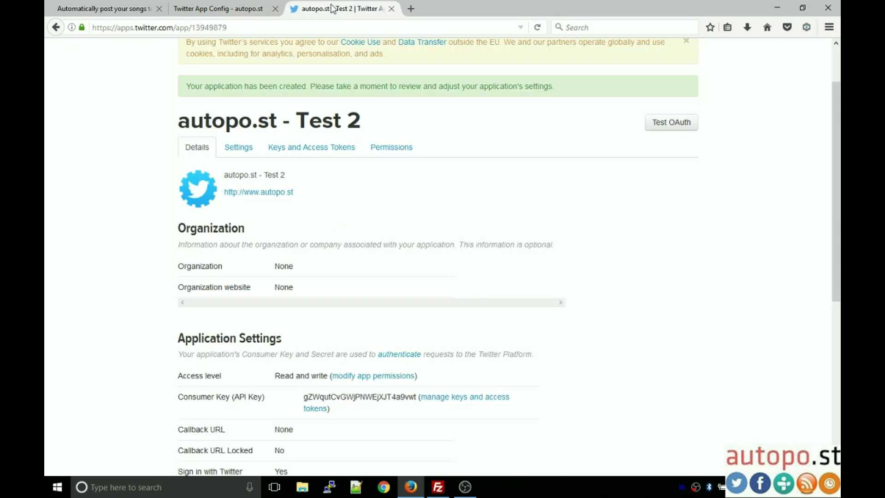
click(303, 148)
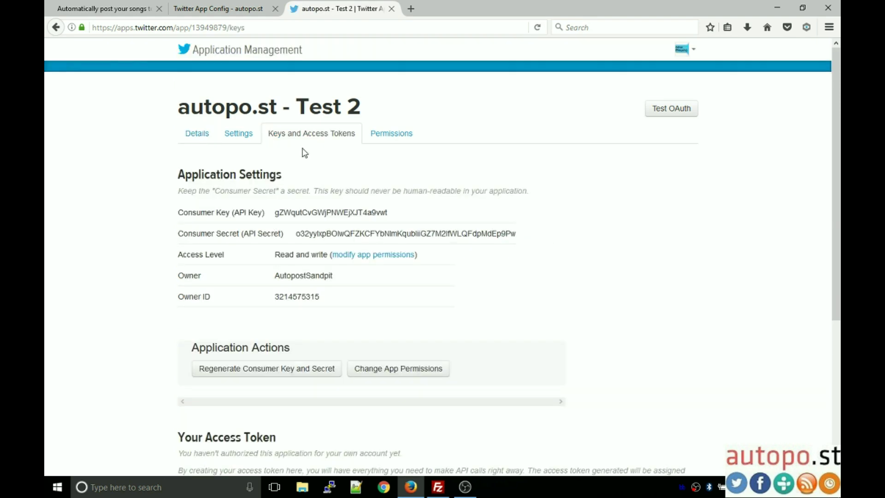
Step: Copy the app's Consumer Key from Twitter into the autopo.st Twitter App form
scroll(361, 176, down, 3)
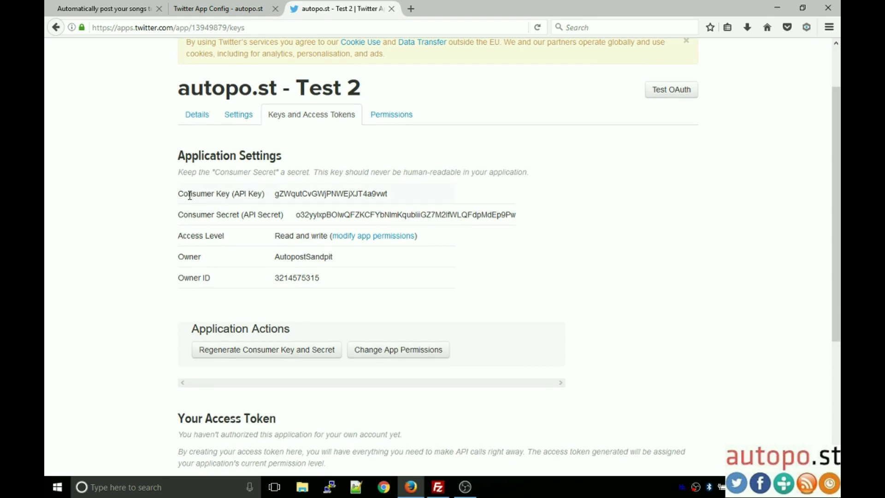
drag(276, 196, 391, 196)
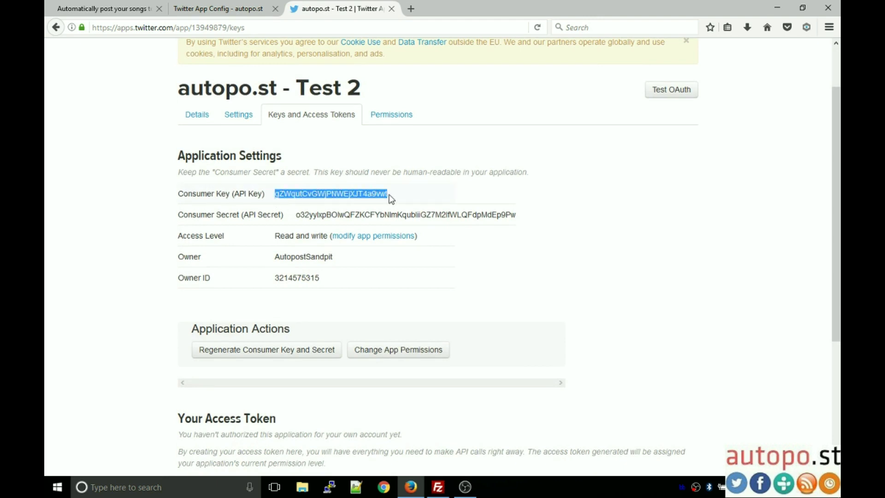
key(ctrl+Page_Up)
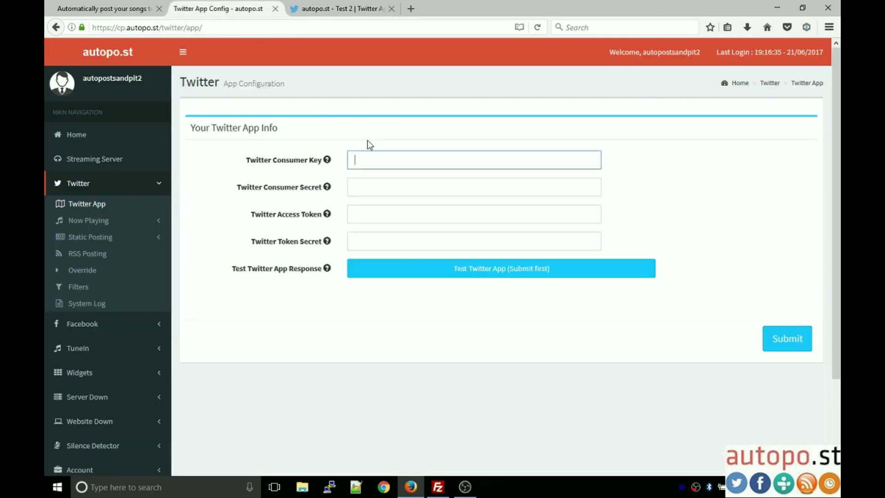
click(341, 9)
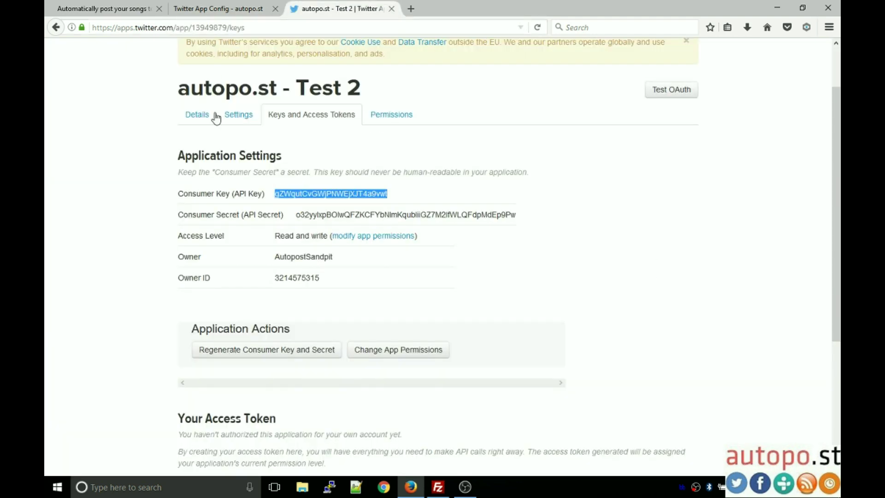
Step: Paste the Consumer Secret into autopo.st, then scroll Twitter's keys page to Your Access Token
drag(297, 215, 518, 221)
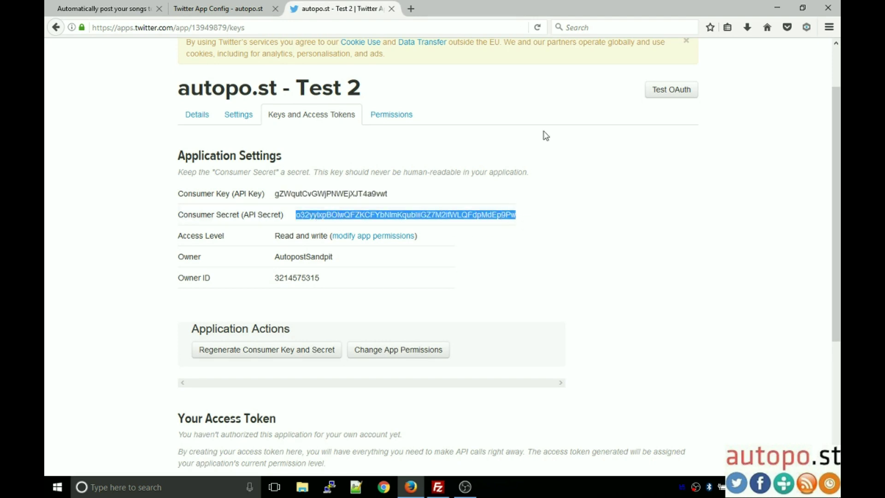
click(233, 7)
click(361, 187)
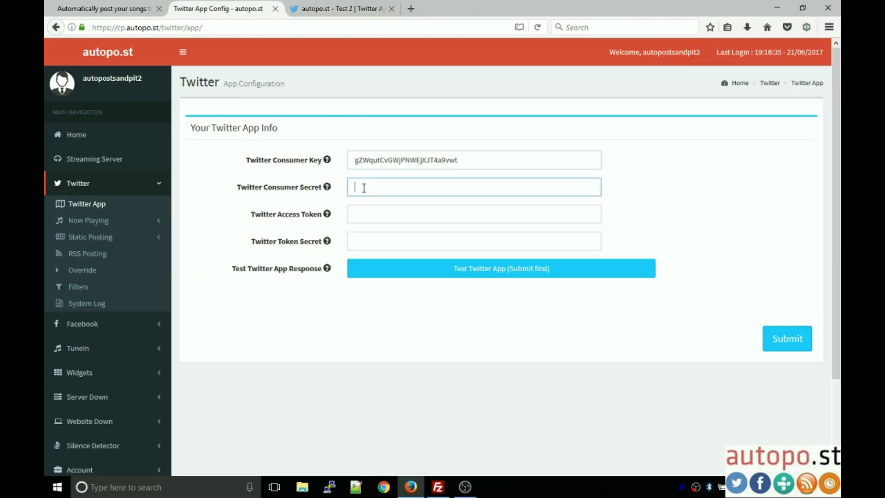
key(ctrl+v)
click(331, 9)
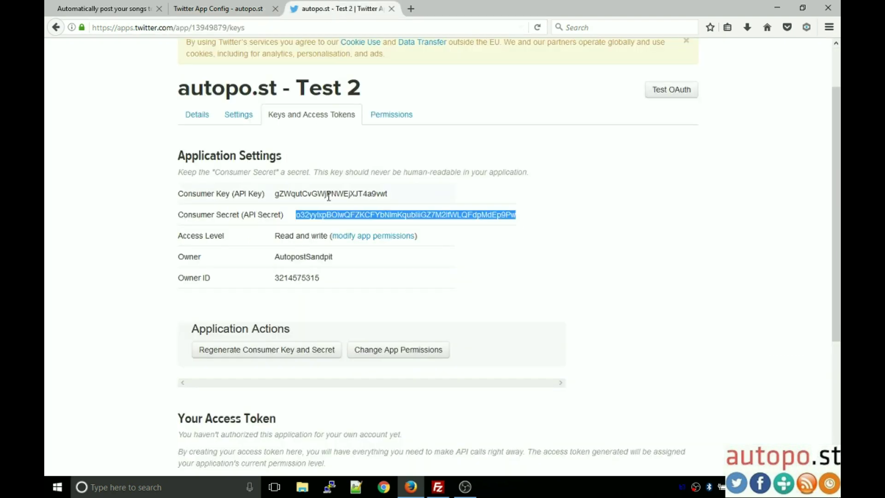
scroll(332, 198, down, 2)
scroll(337, 184, down, 5)
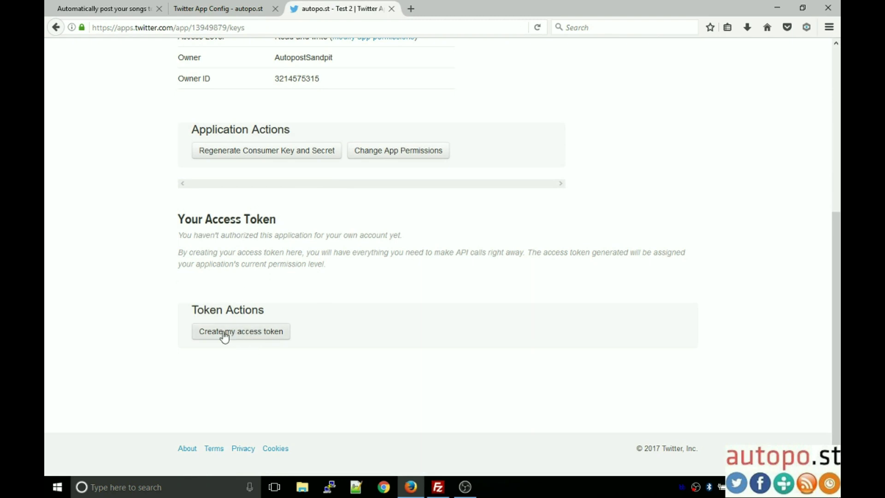
Step: Create the Twitter access token and paste it into autopo.st's Access Token field
click(277, 336)
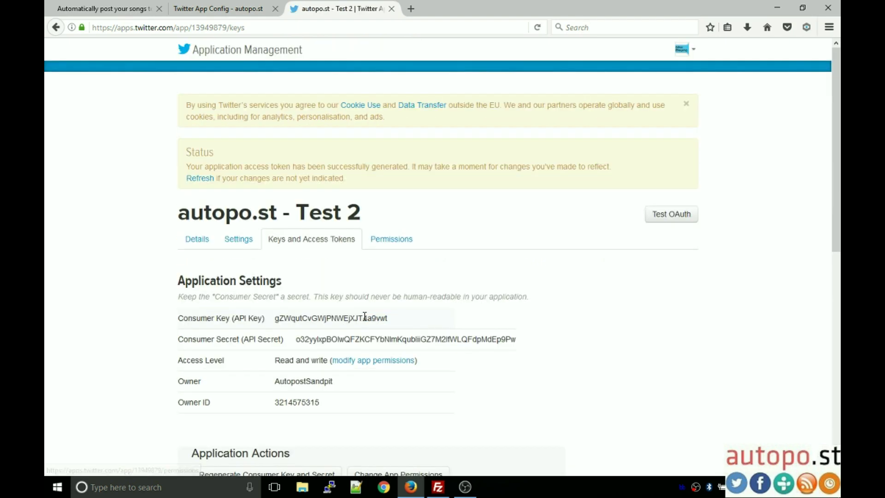
scroll(364, 317, down, 10)
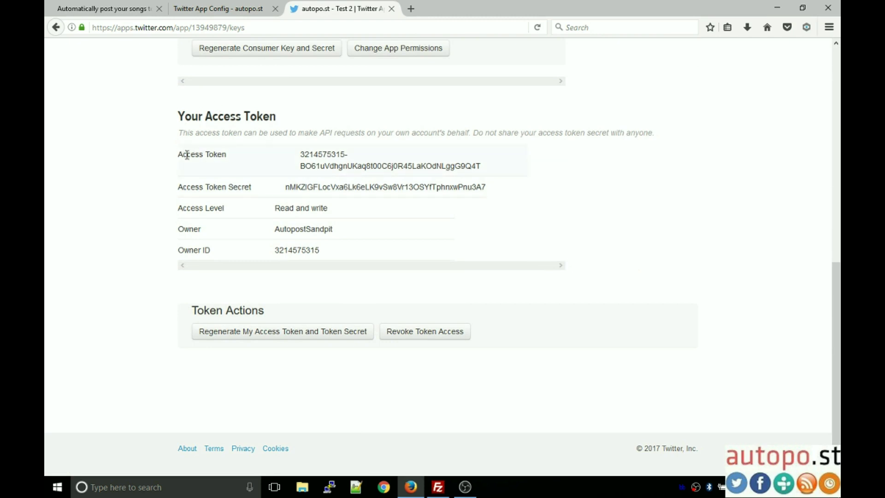
drag(300, 154, 483, 167)
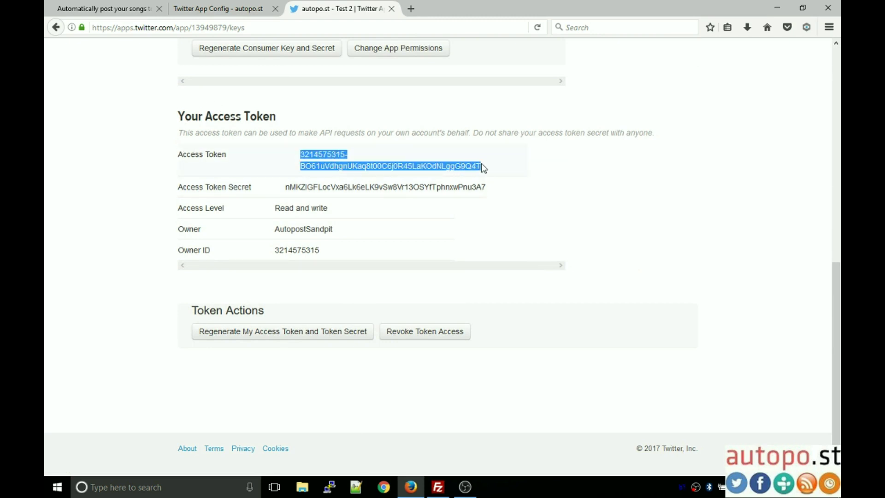
right_click(455, 166)
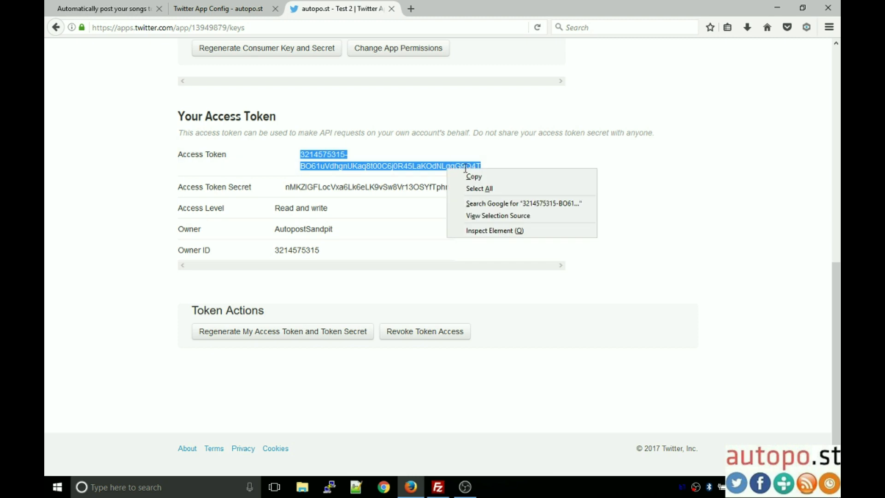
click(475, 174)
click(235, 8)
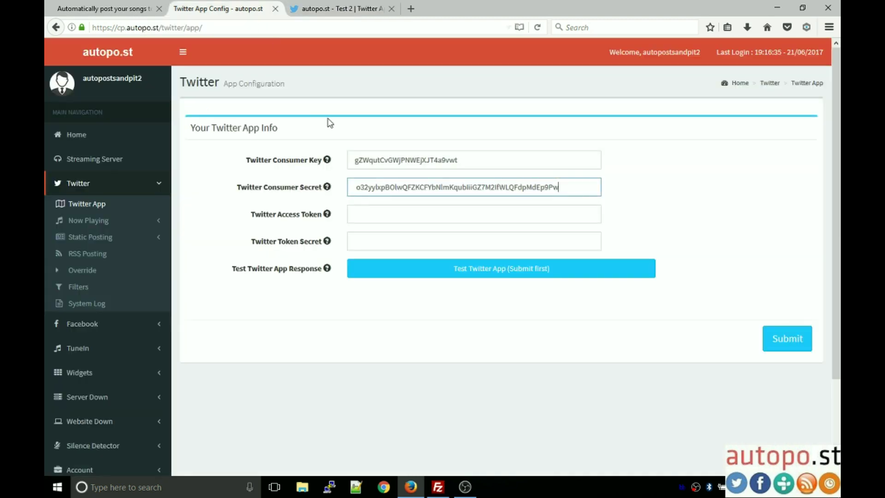
click(372, 212)
right_click(372, 213)
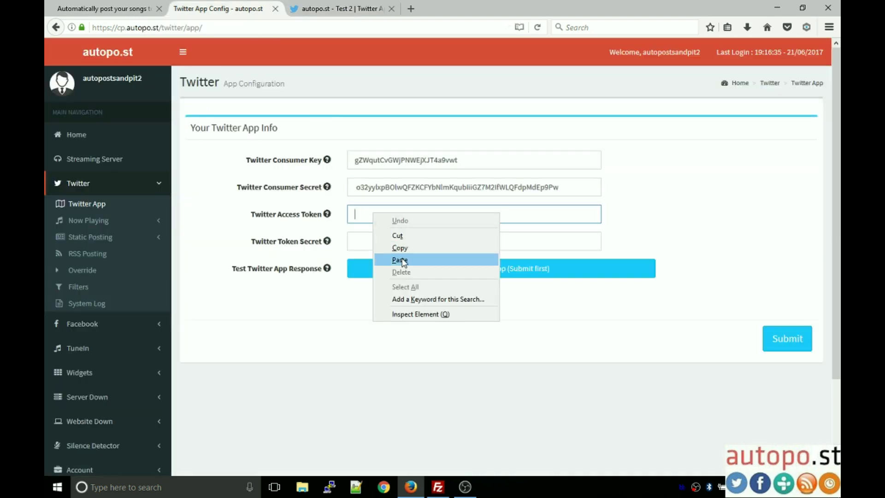
click(400, 260)
Step: Copy the Access Token Secret into autopo.st's Token Secret field
click(339, 8)
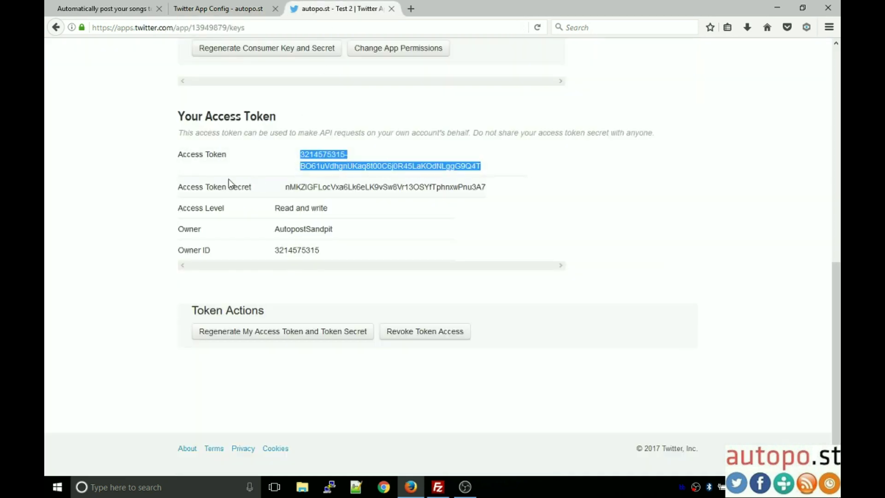
drag(285, 189, 498, 190)
key(ctrl+c)
click(269, 6)
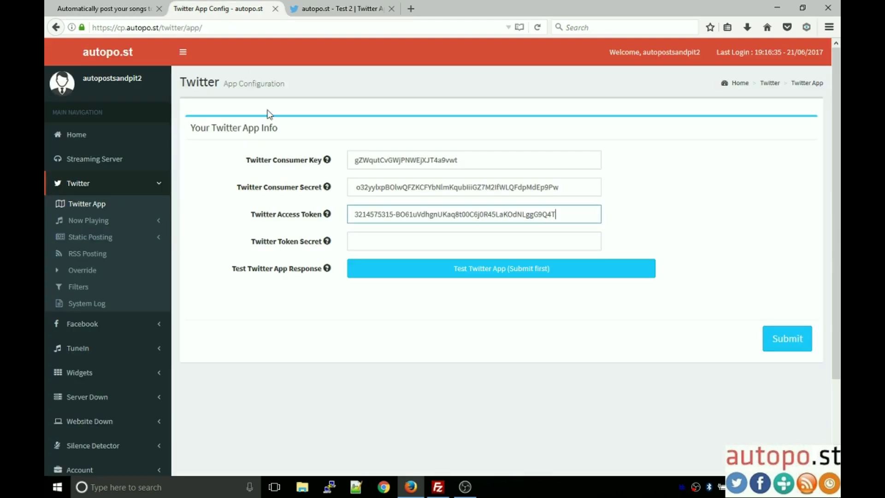
click(367, 238)
key(ctrl+v)
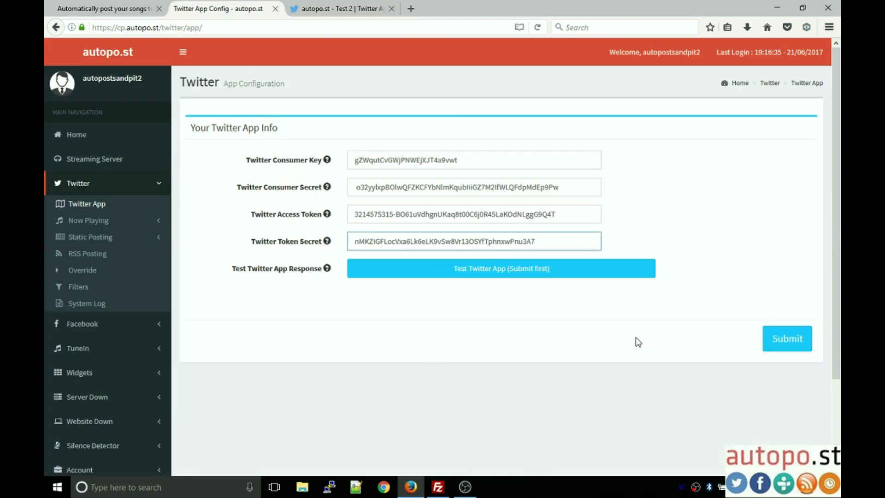
Step: Submit the four Twitter credentials and run Test Twitter App, which reports 'Twitter App OK!'
click(788, 340)
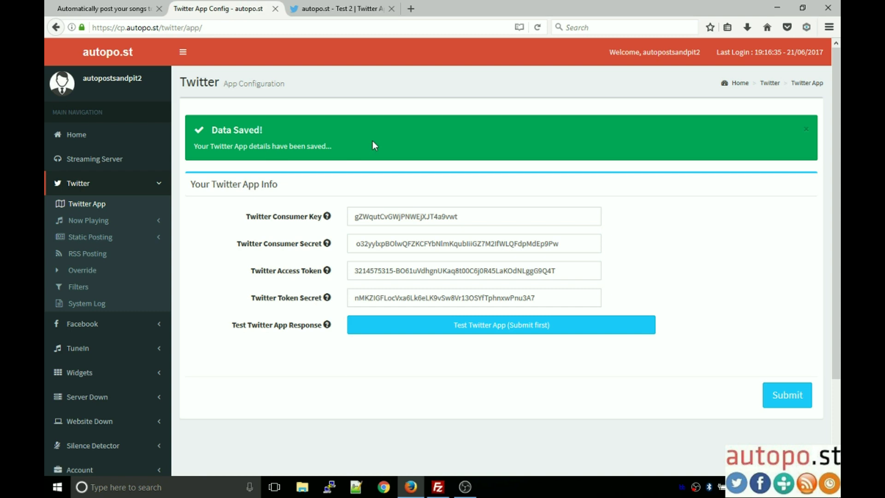
click(808, 133)
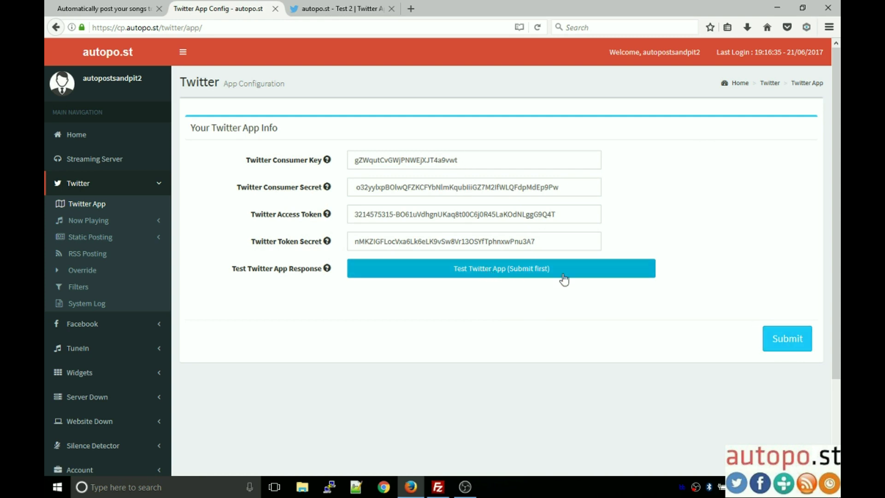
click(503, 272)
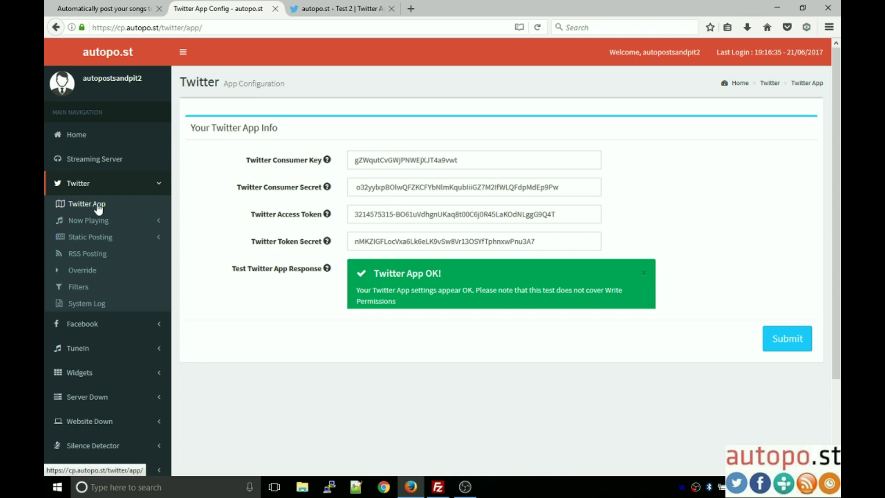
click(96, 223)
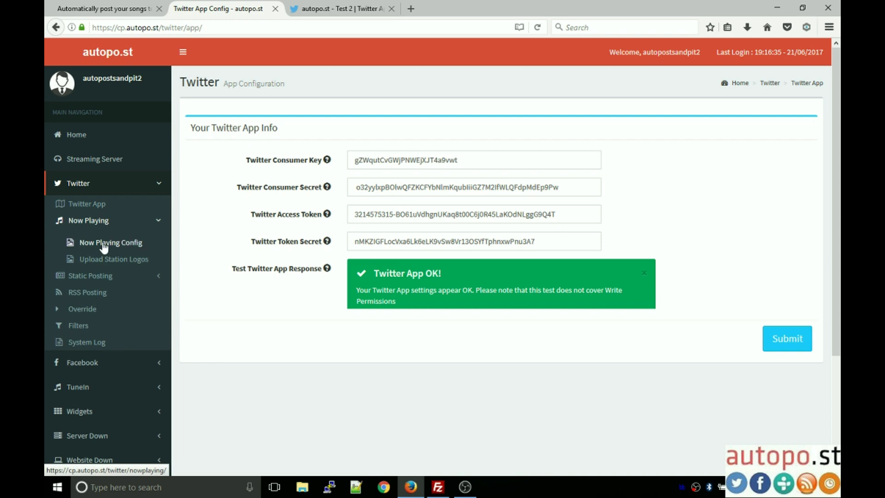
Step: On the Now Playing Config page, enter the station's Twitter handle as the Twitter account
click(129, 246)
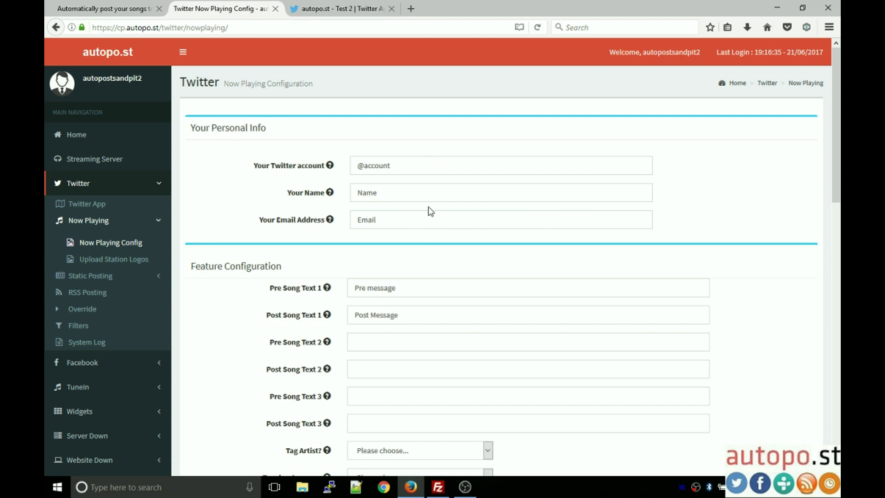
scroll(428, 207, down, 3)
triple_click(417, 101)
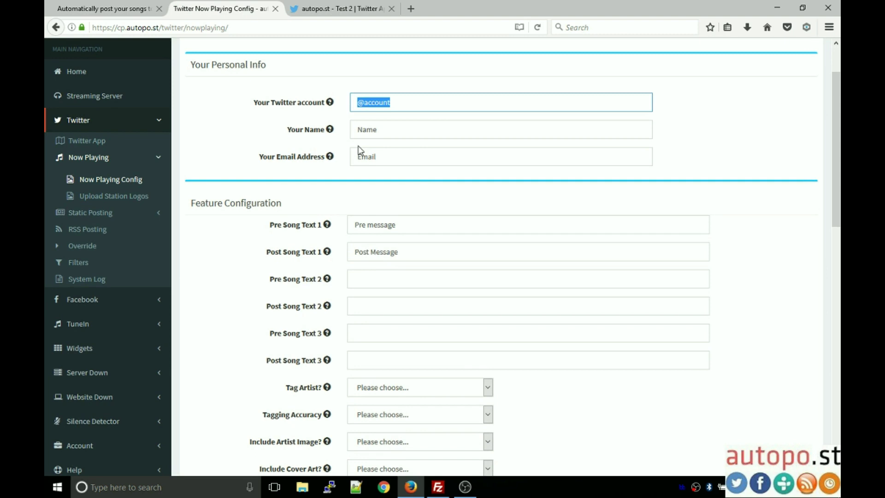
text(@autopostsandpi)
Step: Fill Your Name with the owner's full name and Your Email Address with the contact e-mail
click(391, 130)
drag(391, 130, 332, 130)
click(332, 129)
text(avin)
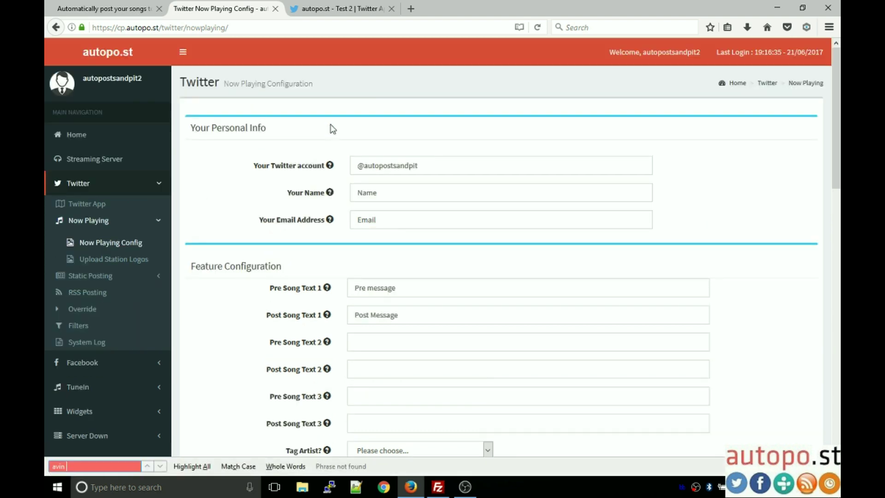
drag(389, 189, 329, 189)
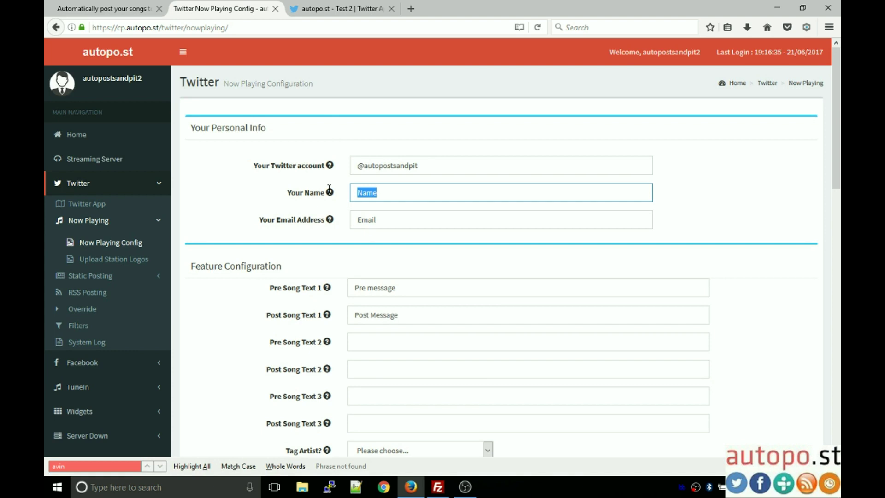
key(Escape)
key(Tab)
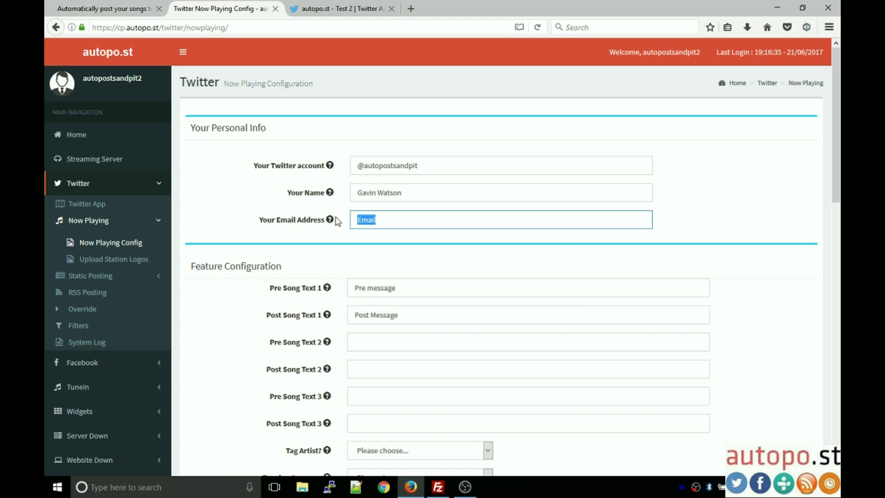
Step: Scroll through the Now Playing Configuration page to review the remaining settings
scroll(341, 208, down, 1)
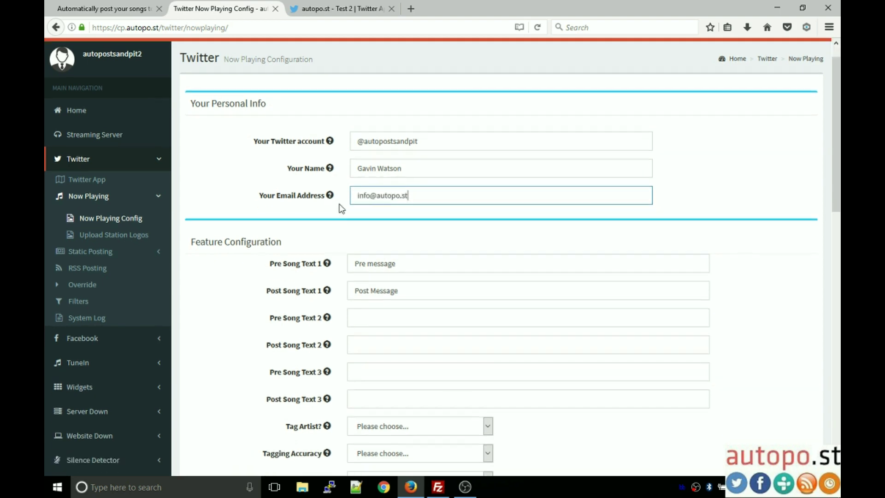
scroll(341, 208, down, 2)
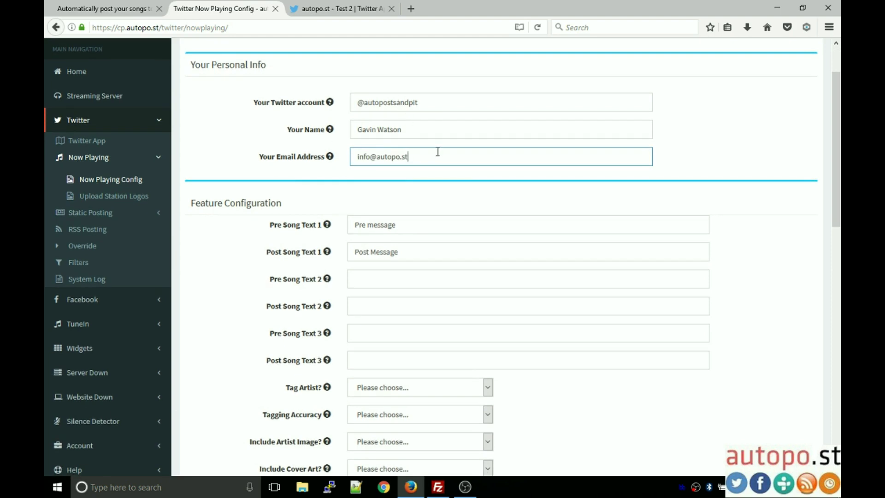
scroll(437, 152, down, 3)
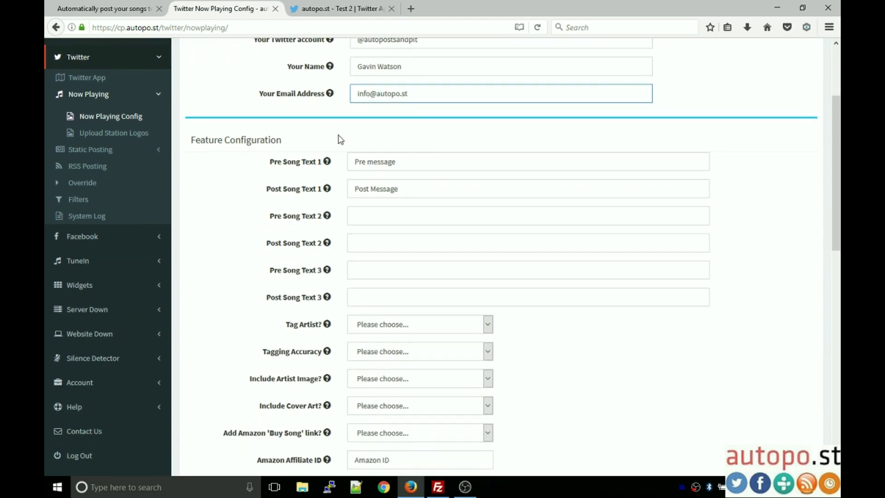
scroll(340, 139, up, 3)
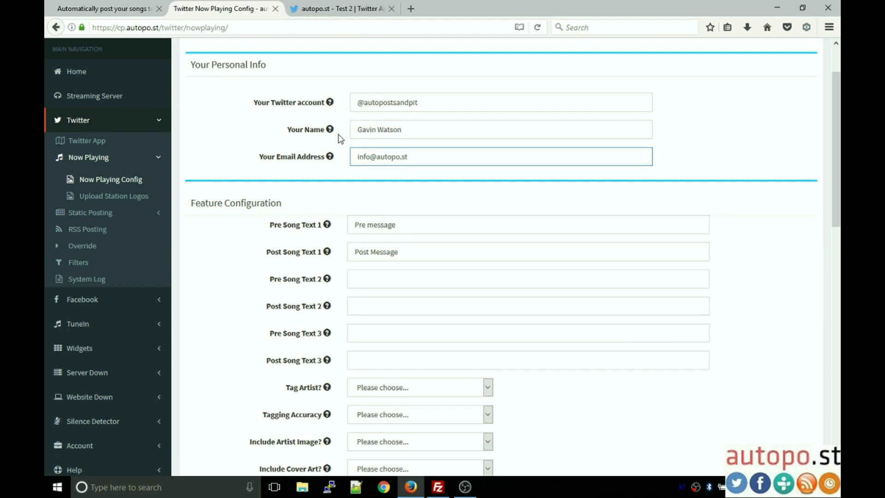
click(445, 100)
scroll(421, 150, down, 3)
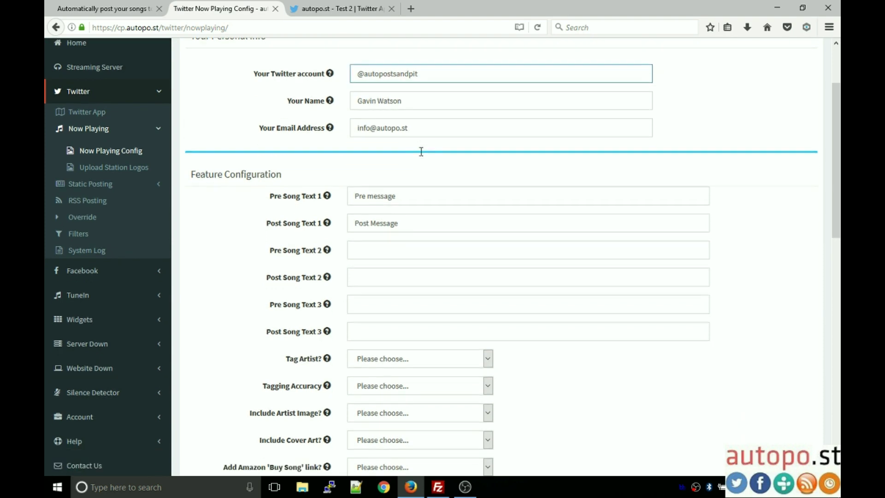
scroll(236, 155, down, 3)
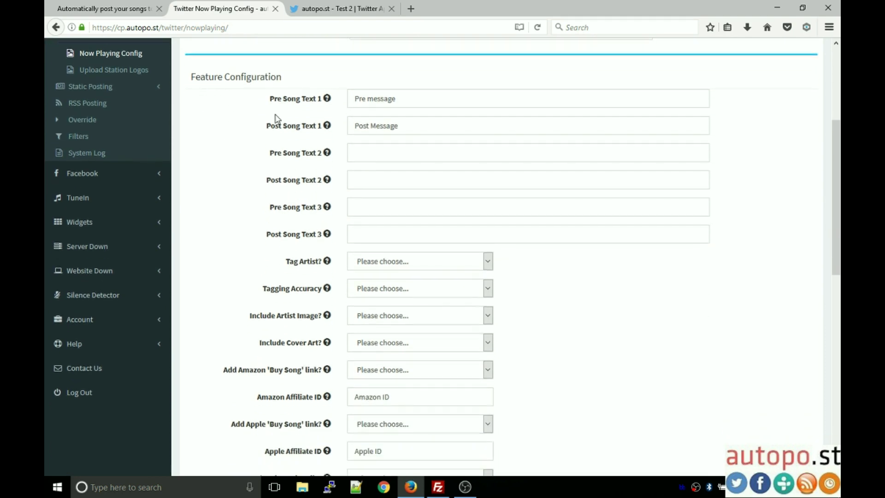
Step: Replace the Pre Song Text 1 placeholder with 'Now Playing :'
drag(426, 98, 300, 95)
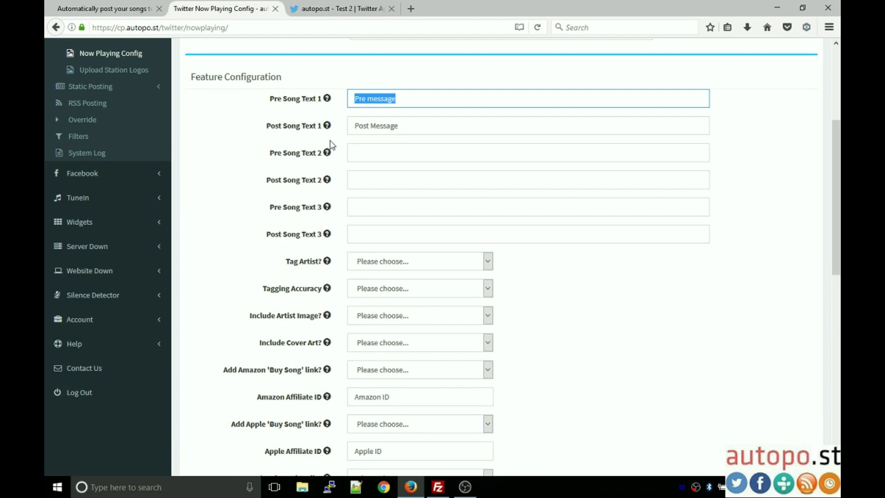
text(Now Pla)
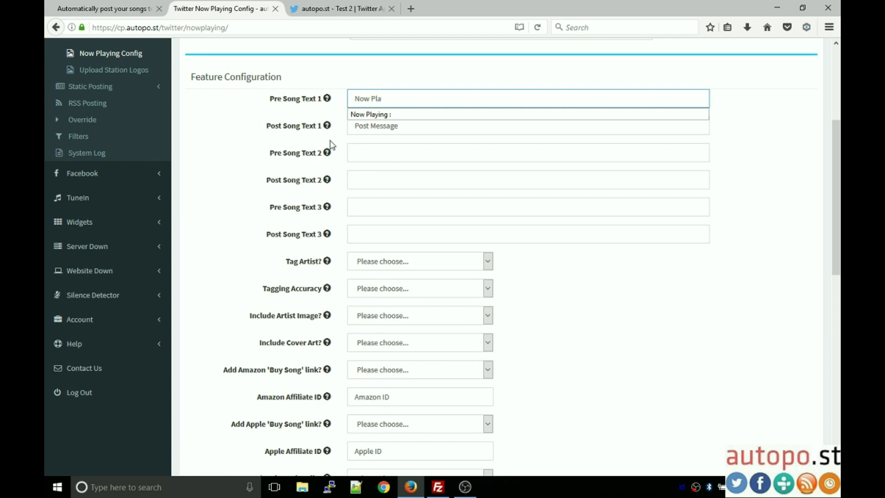
text(ying :)
click(391, 116)
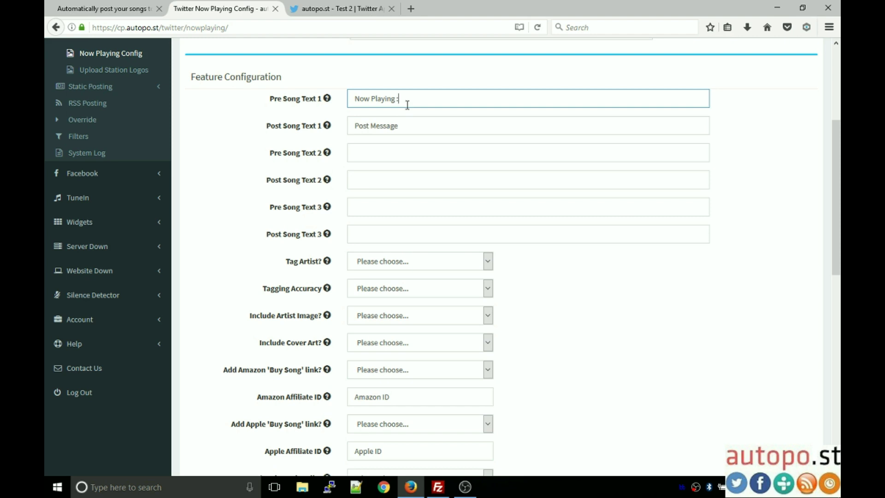
click(409, 103)
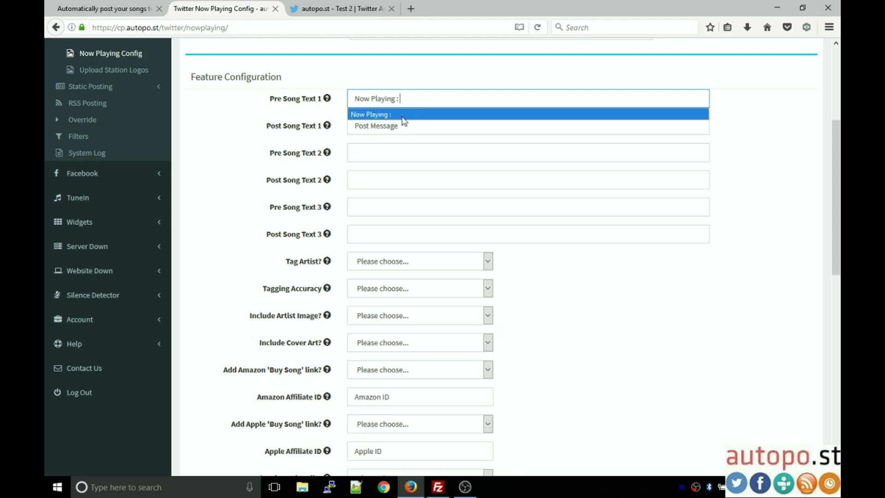
Step: Set Post Song Text 1 to 'on our Test Radio Station #radio' and Pre Song Text 2 to '#NowPlaying'
click(405, 123)
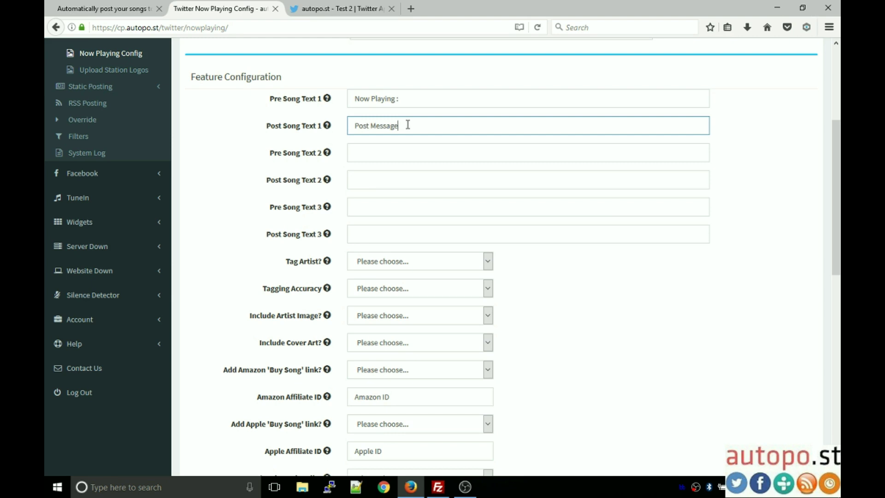
drag(410, 126, 358, 123)
text(on our Test Radio Station)
click(388, 154)
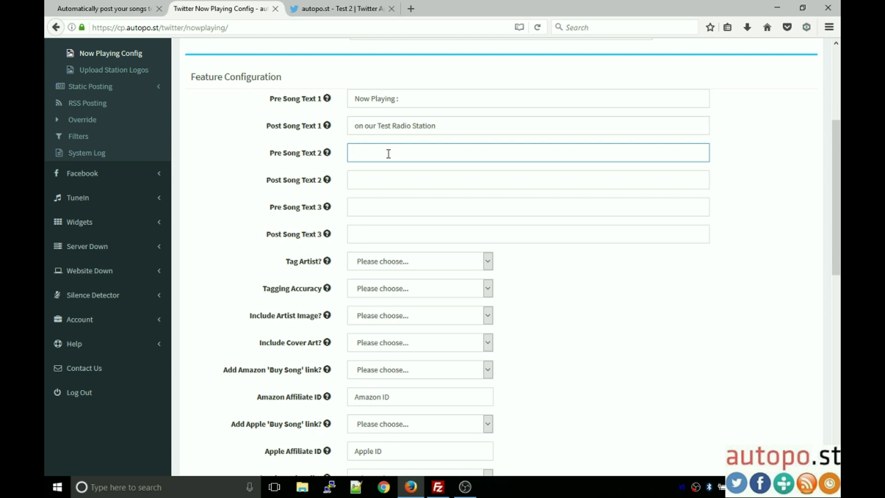
click(457, 125)
text(#radio)
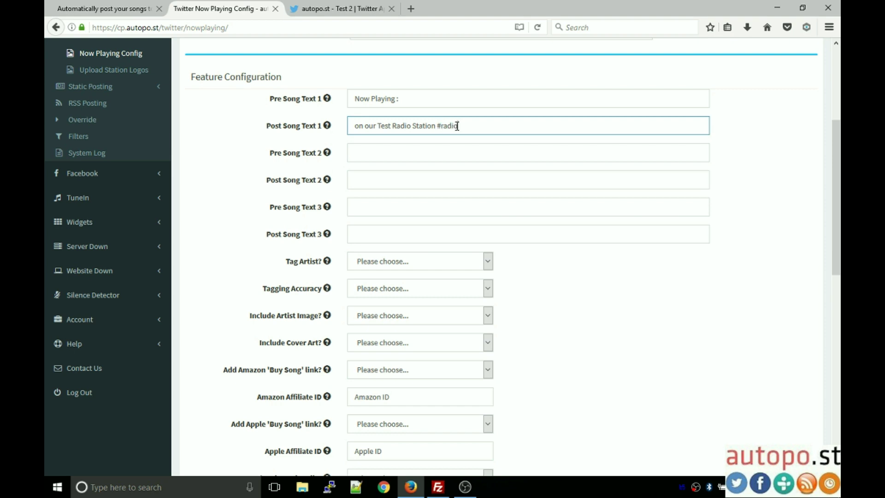
click(465, 149)
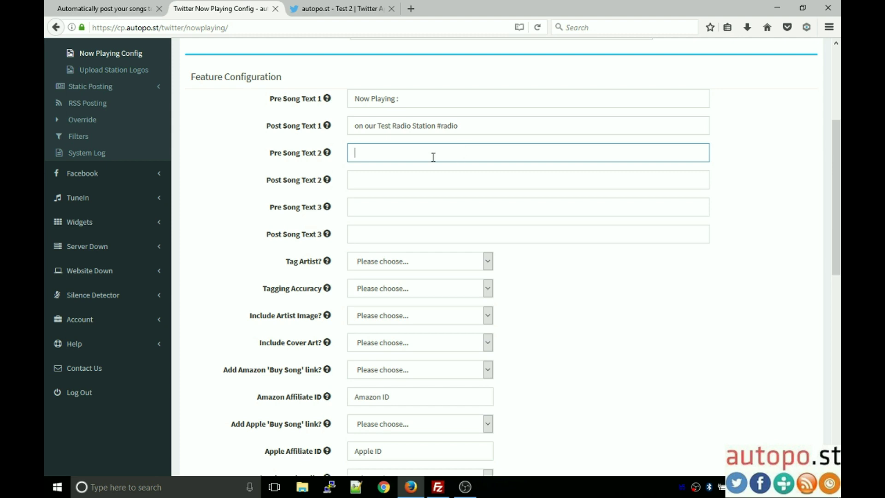
text(#NowPlaying)
Step: Copy 'on our Test Radio Station #radio' from Post Song Text 1 into Post Song Text 2
triple_click(467, 126)
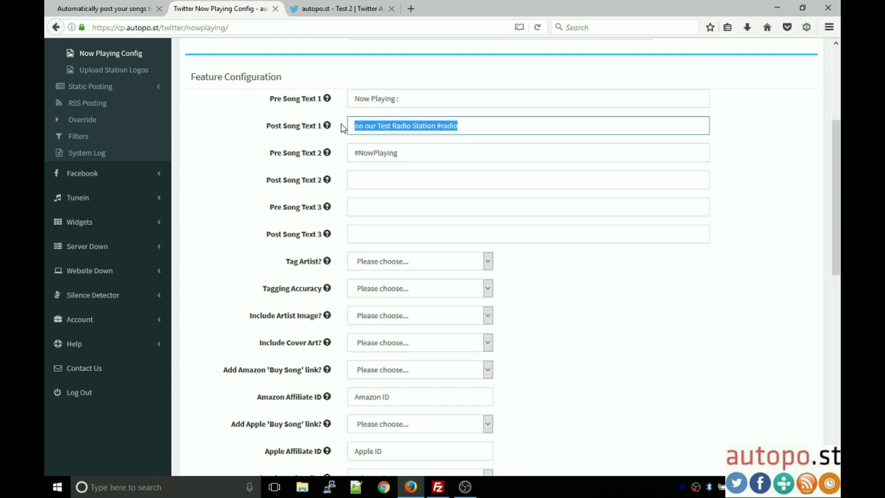
click(428, 179)
key(alt+v)
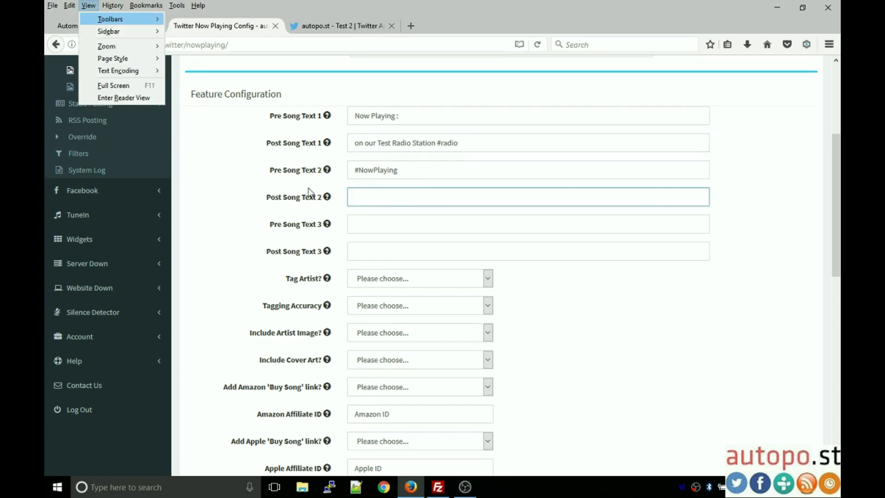
key(alt+b)
key(alt+h)
key(Escape)
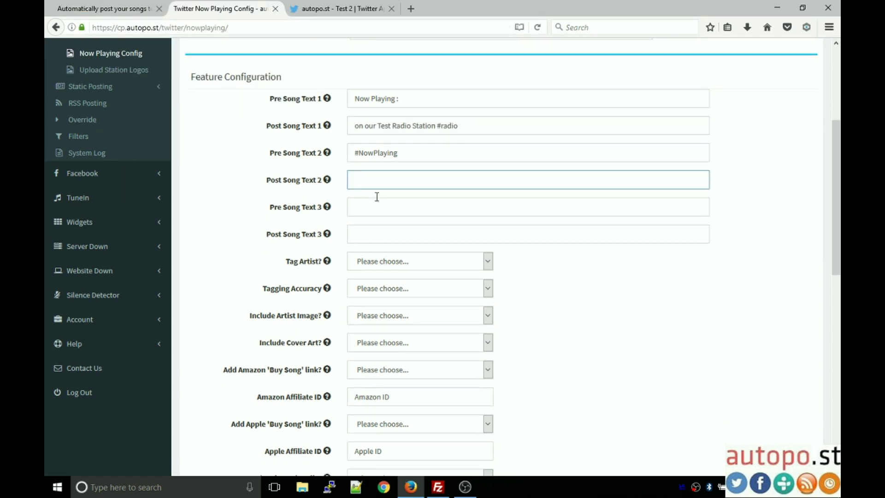
key(ctrl+v)
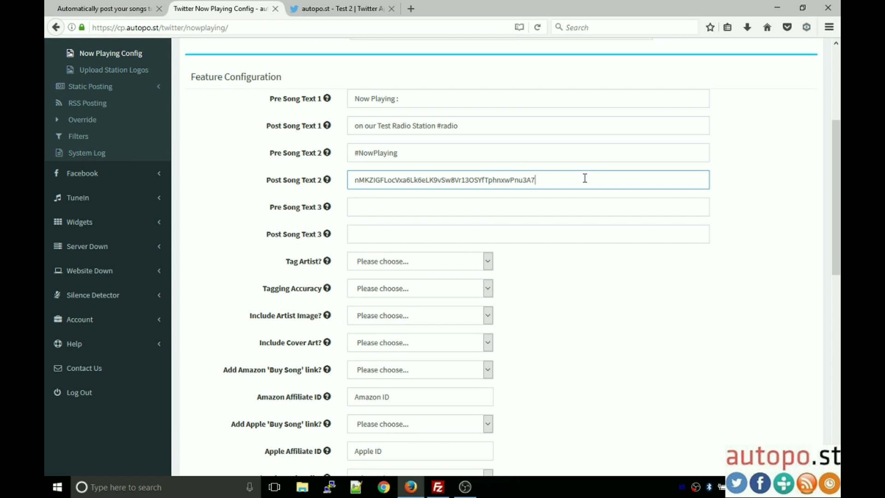
drag(464, 125, 278, 124)
key(ctrl+c)
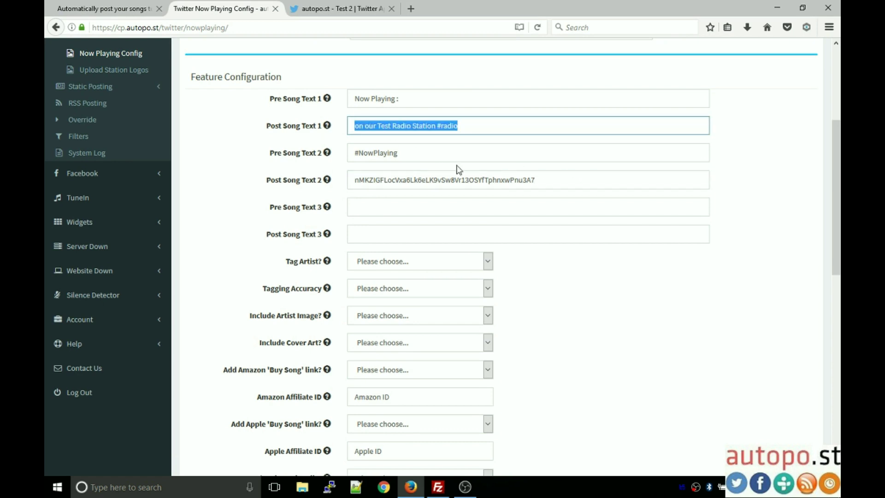
click(464, 179)
key(ctrl+a)
key(ctrl+v)
click(377, 203)
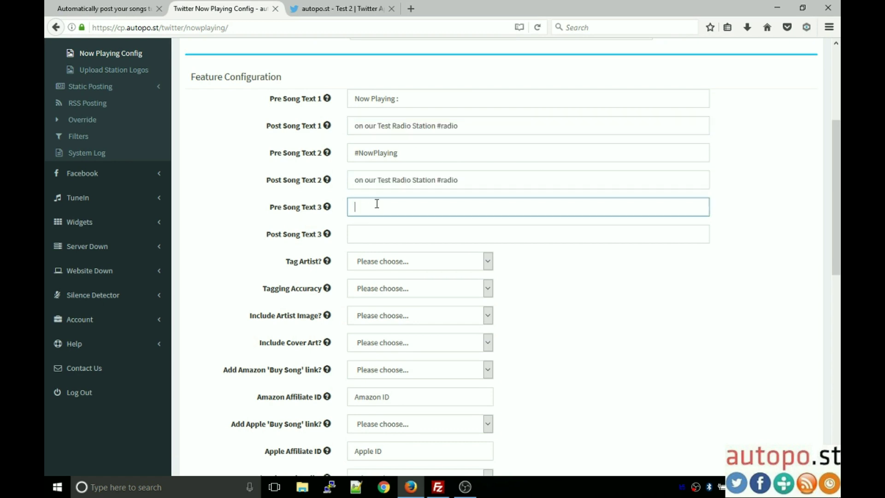
text(#np on Test Station)
click(399, 232)
text(List)
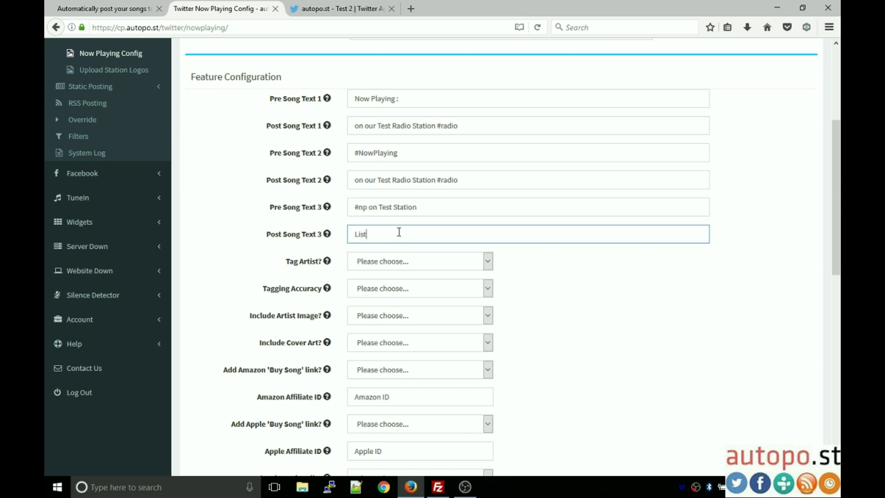
text(en Live here on www.autopo.st)
click(425, 98)
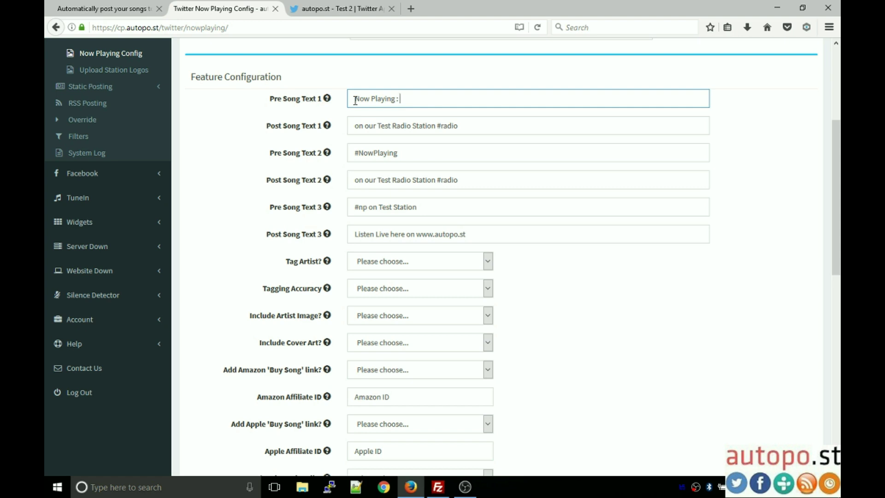
Step: Append a colon to Pre Song Texts 2 and 3, giving '#NowPlaying :' and '#np on Test Station :'
click(451, 119)
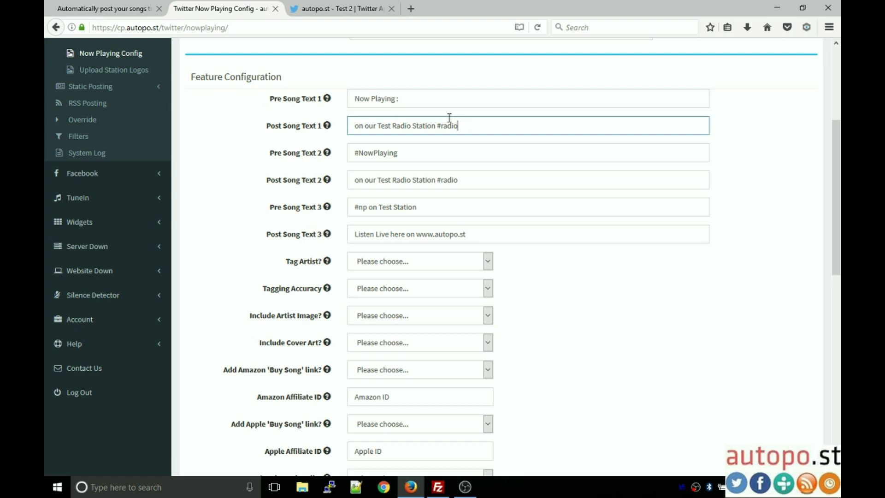
click(408, 97)
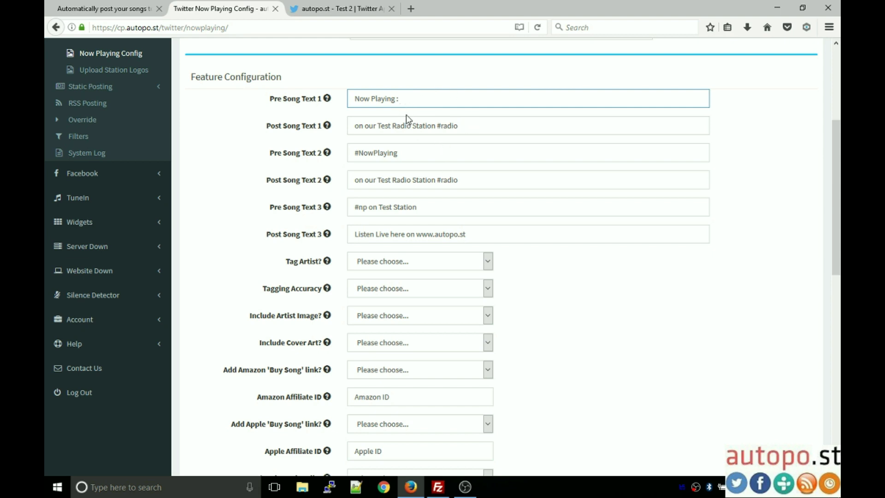
drag(268, 98, 402, 123)
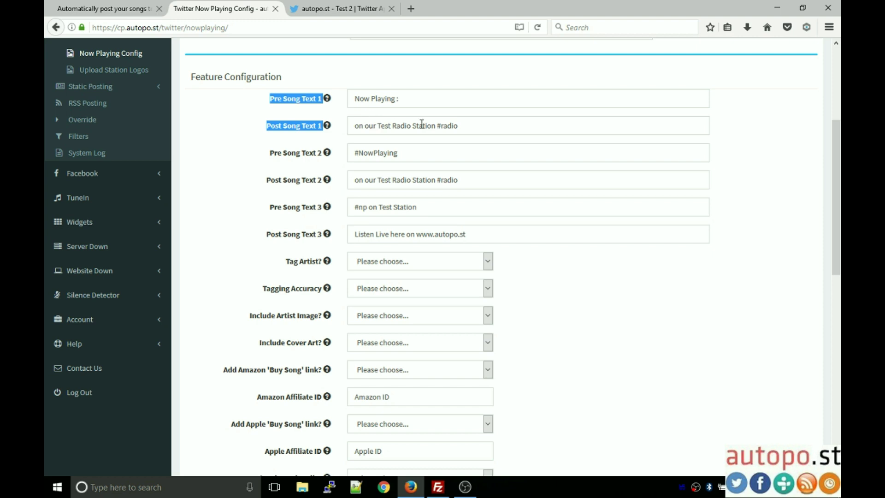
click(483, 126)
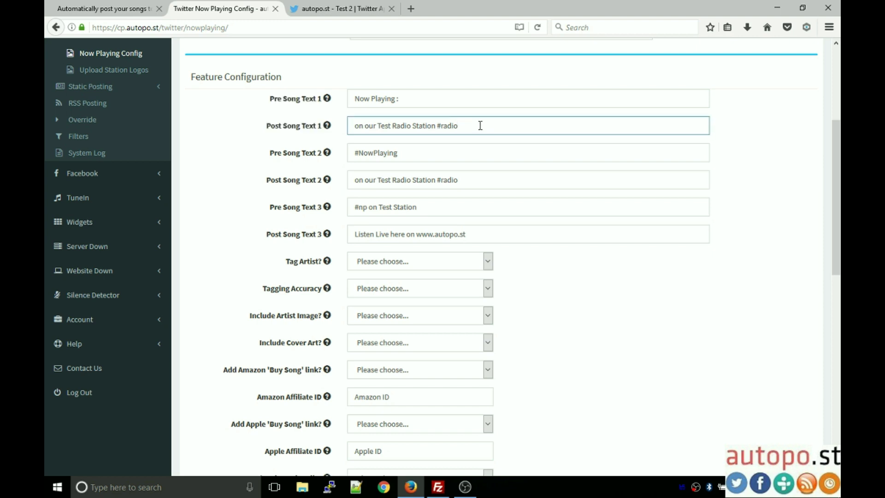
click(419, 154)
text(:)
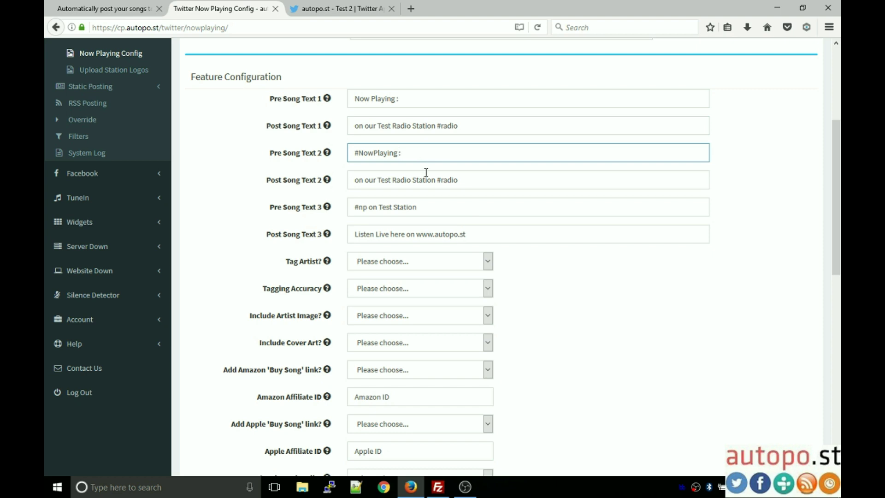
click(454, 205)
text(:)
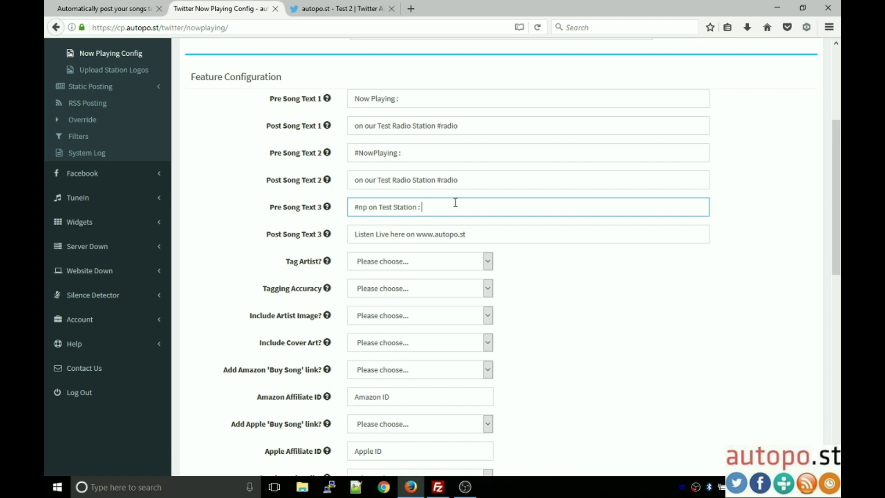
scroll(487, 188, down, 3)
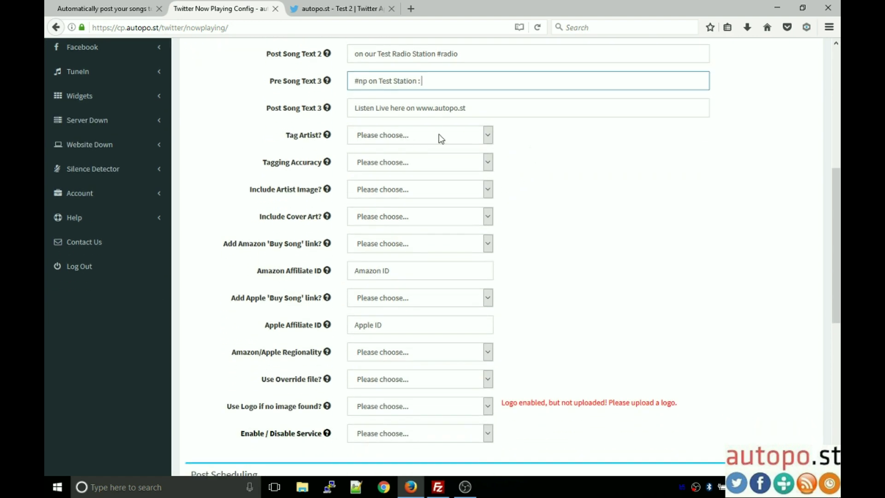
Step: Choose Yes for Tag Artist and High for Tagging Accuracy
click(489, 136)
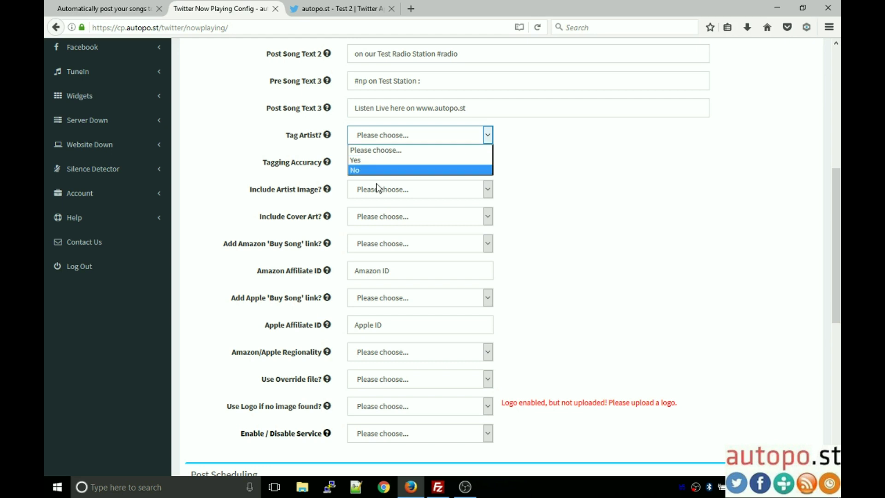
click(382, 160)
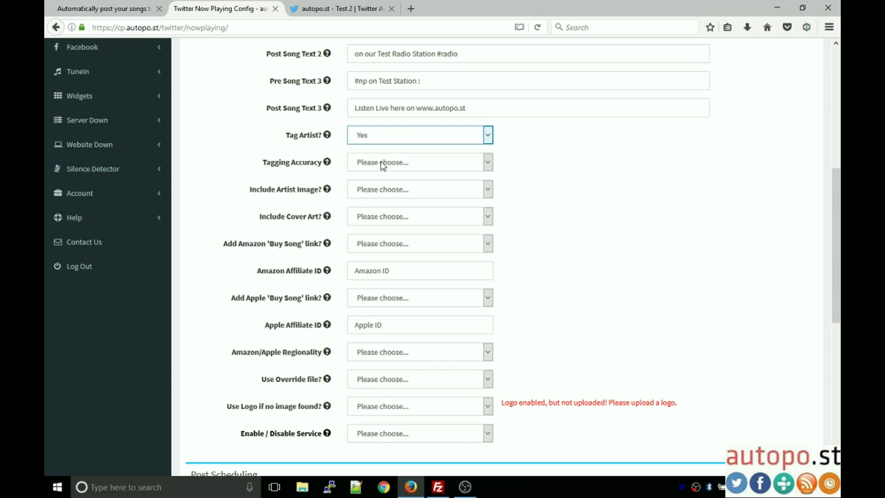
click(382, 164)
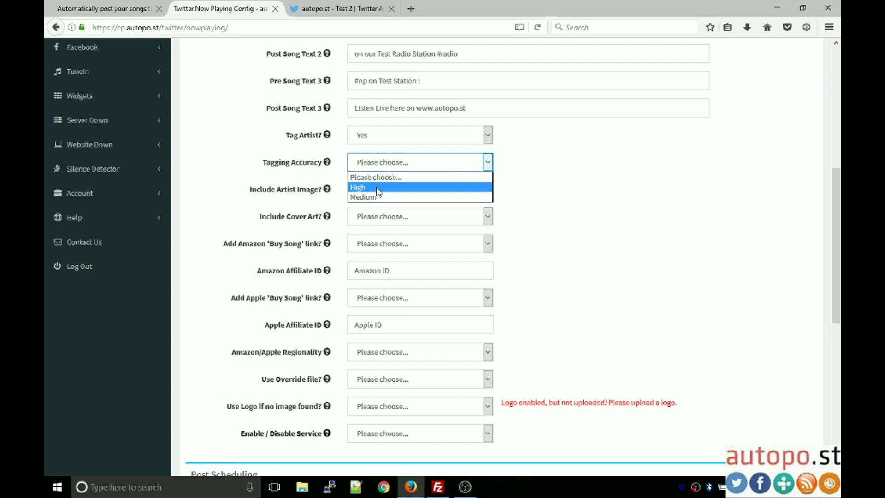
key(Escape)
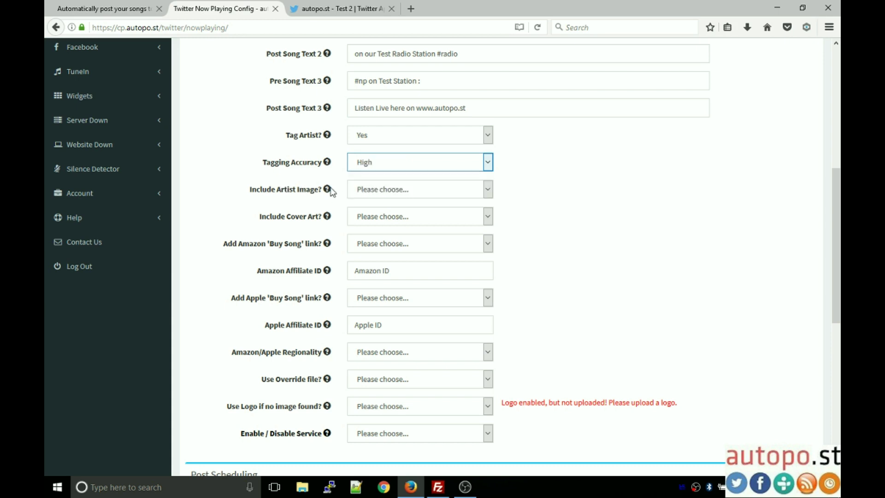
Step: Switch the Include Artist Image, Include Cover Art and Amazon 'Buy Song' link dropdowns to Yes
click(391, 190)
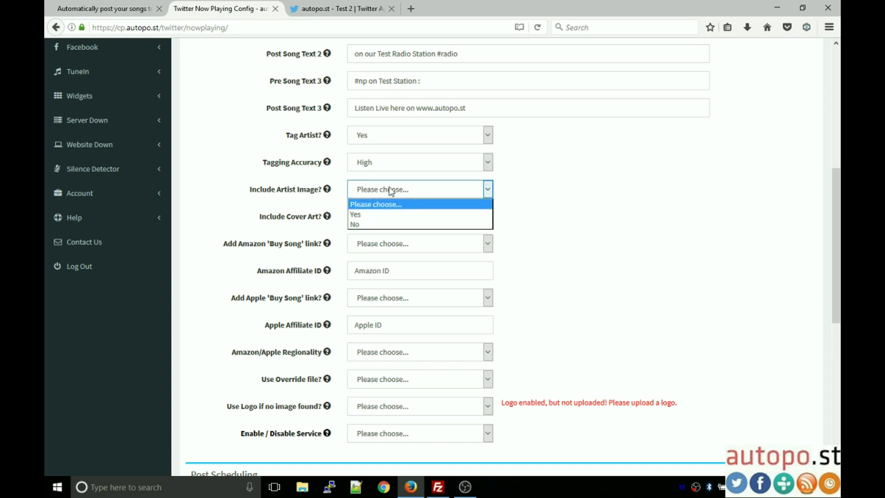
click(378, 215)
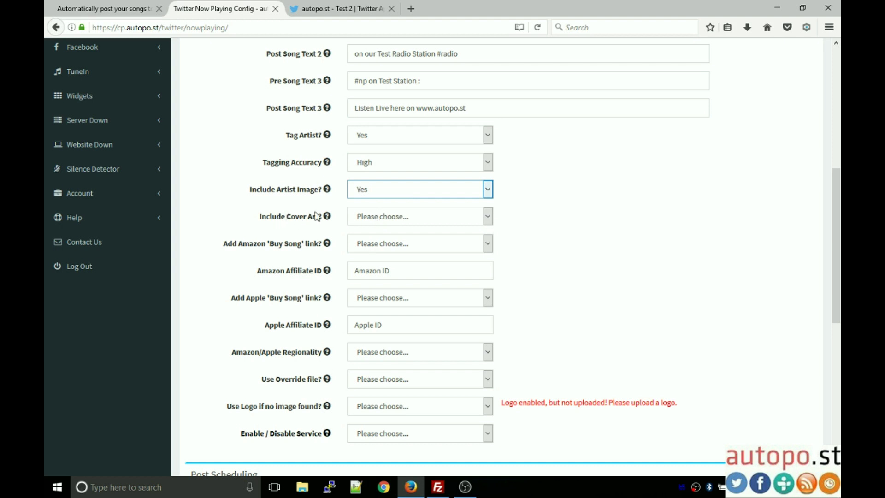
click(361, 217)
click(374, 240)
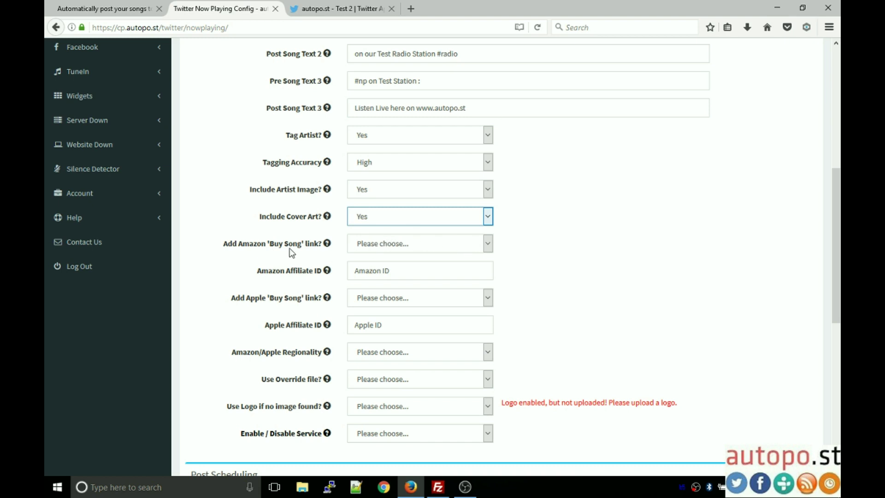
scroll(258, 258, down, 3)
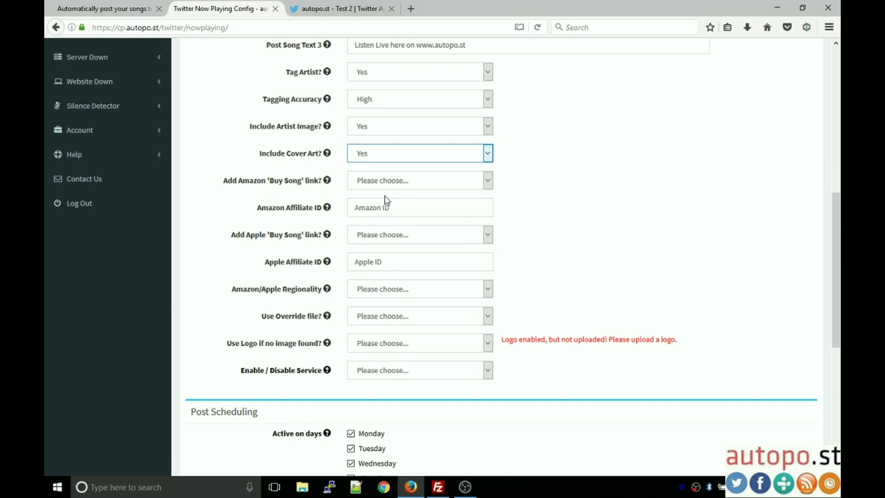
click(411, 181)
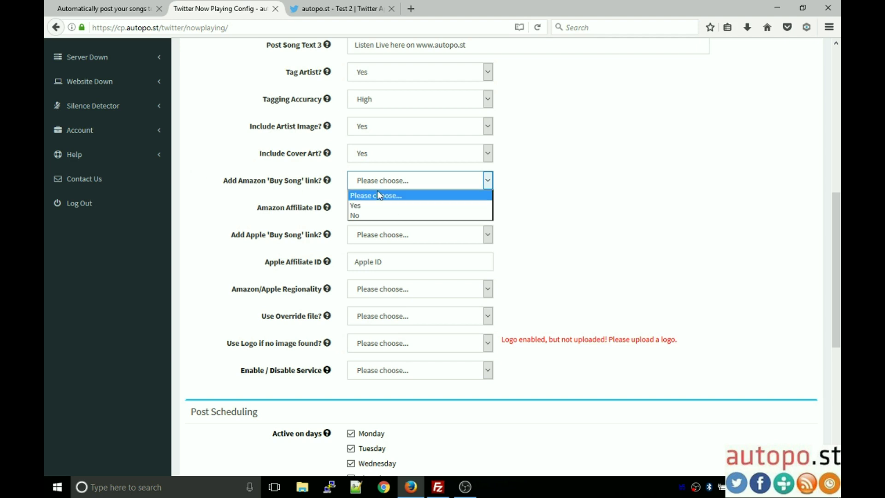
click(372, 205)
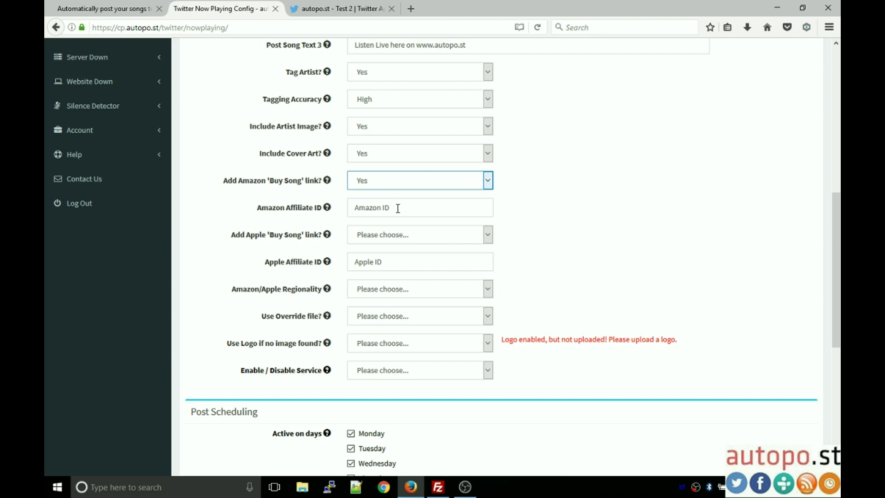
Step: Enable the Amazon and Apple 'Buy Song' links and leave the Amazon Affiliate ID field empty
click(394, 181)
click(375, 206)
scroll(264, 239, down, 3)
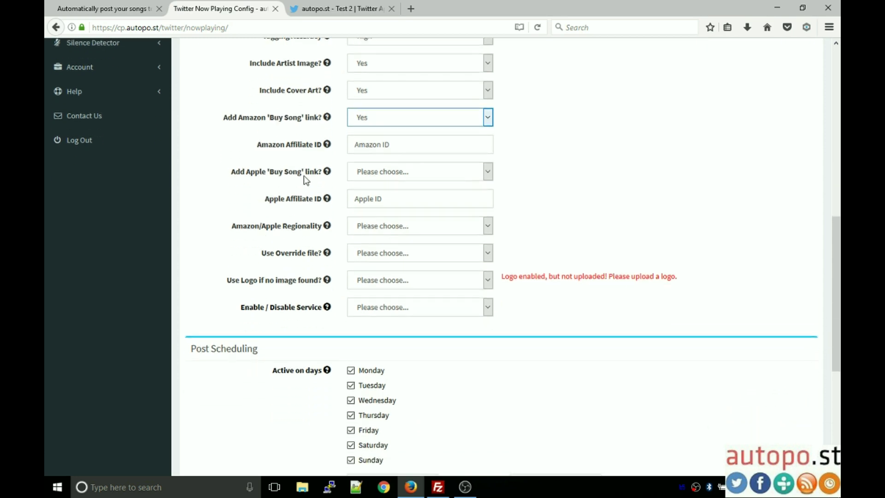
click(374, 200)
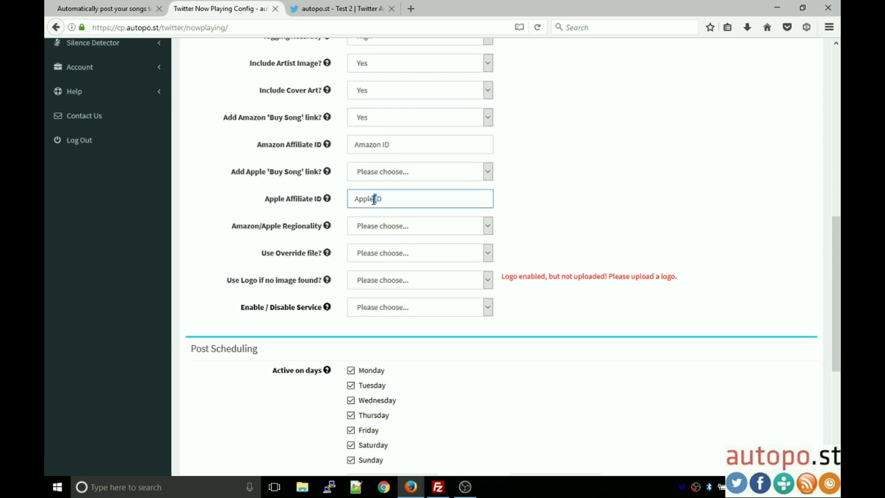
click(399, 177)
click(394, 195)
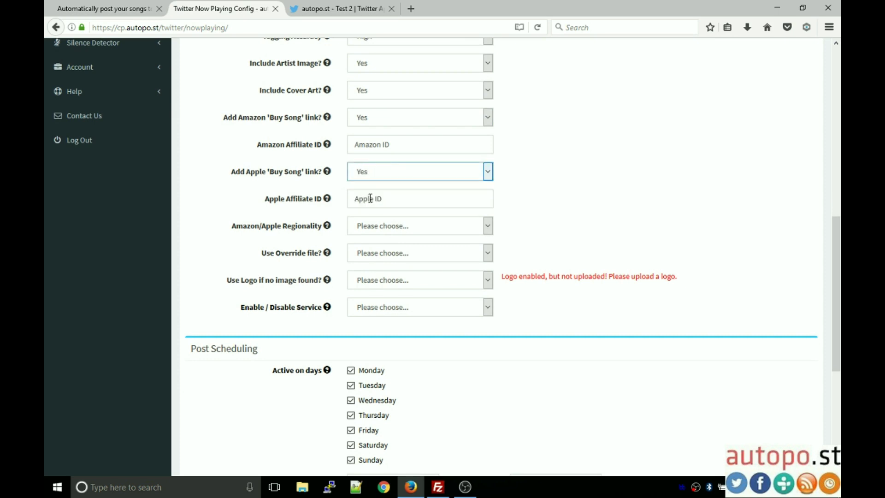
triple_click(396, 198)
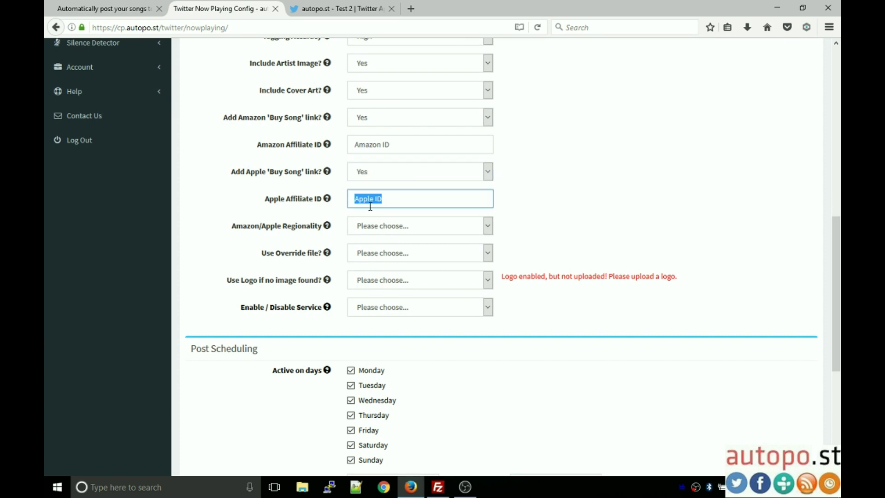
triple_click(414, 142)
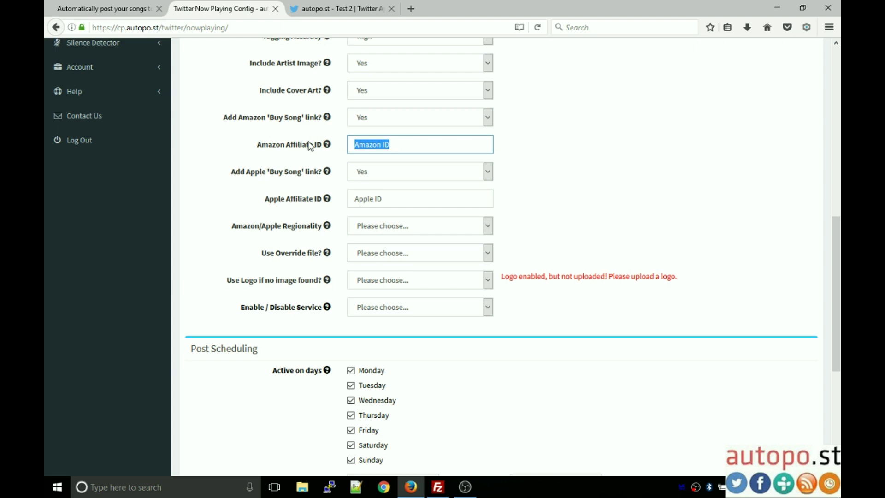
text(gavin)
key(BackSpace)
key(BackSpace)
key(BackSpace)
key(BackSpace)
key(BackSpace)
Step: Set both the Amazon and Apple 'Buy Song' link options back to No
click(390, 118)
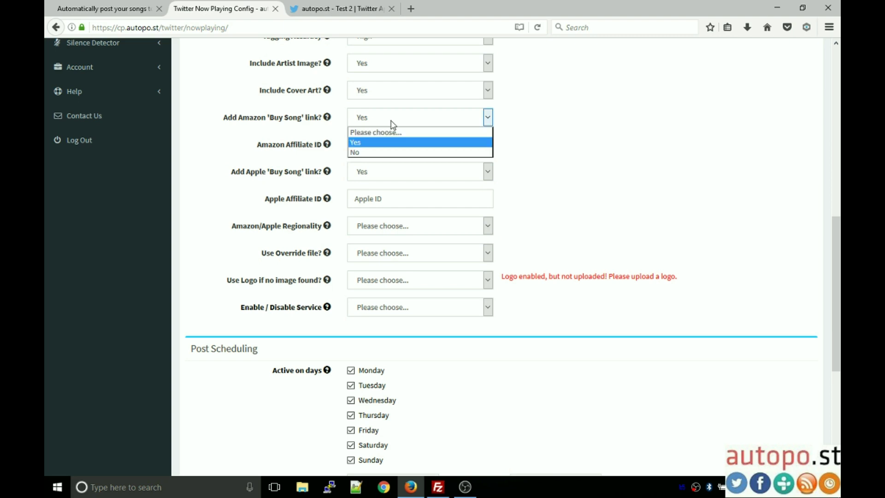
click(388, 151)
click(398, 170)
click(391, 206)
click(421, 147)
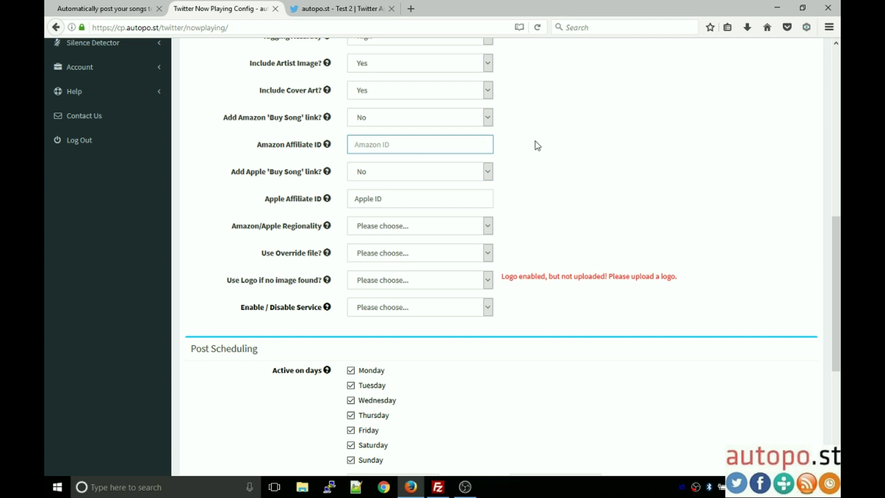
scroll(533, 144, down, 3)
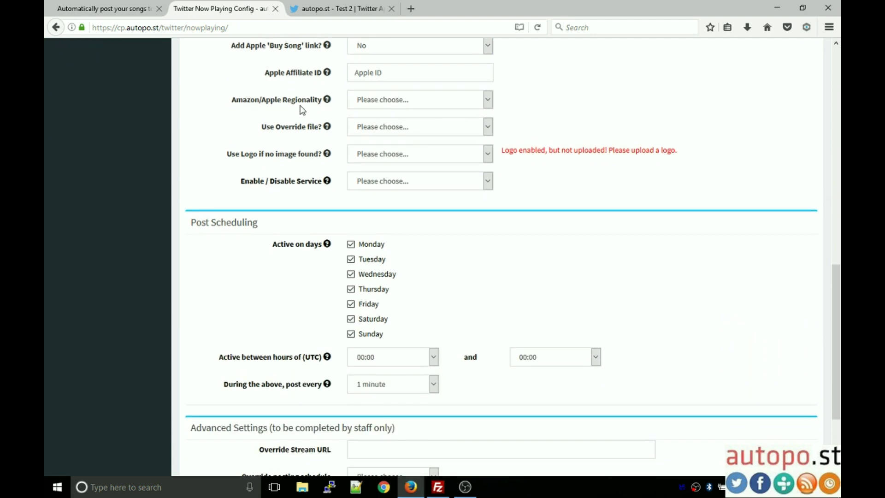
Step: Leave Regionality unset, set Use Override file to No and Use Logo if no image found to Yes
click(371, 101)
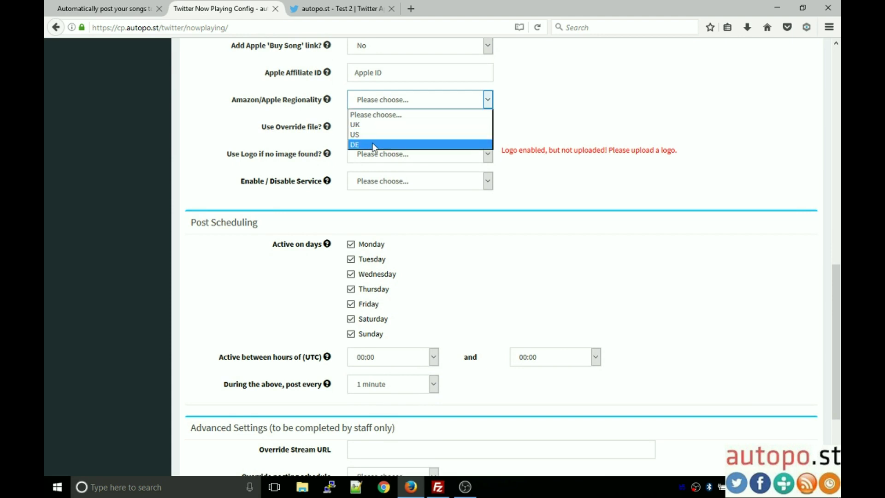
click(607, 111)
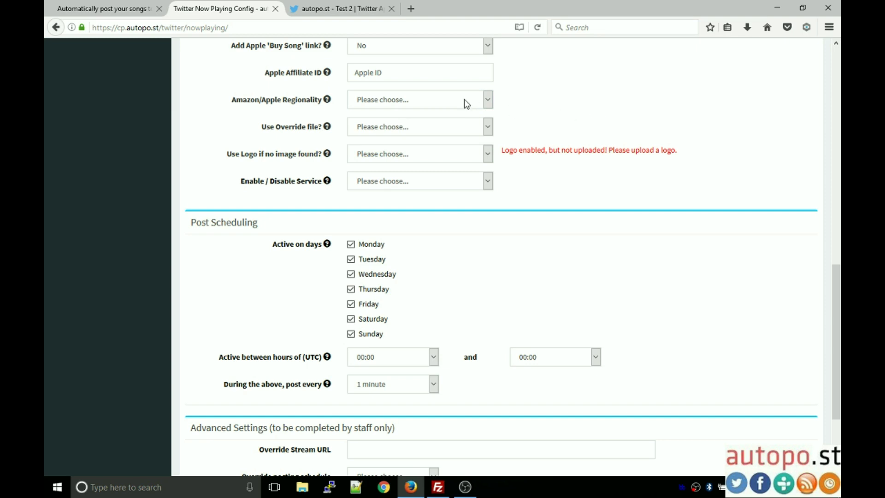
click(392, 127)
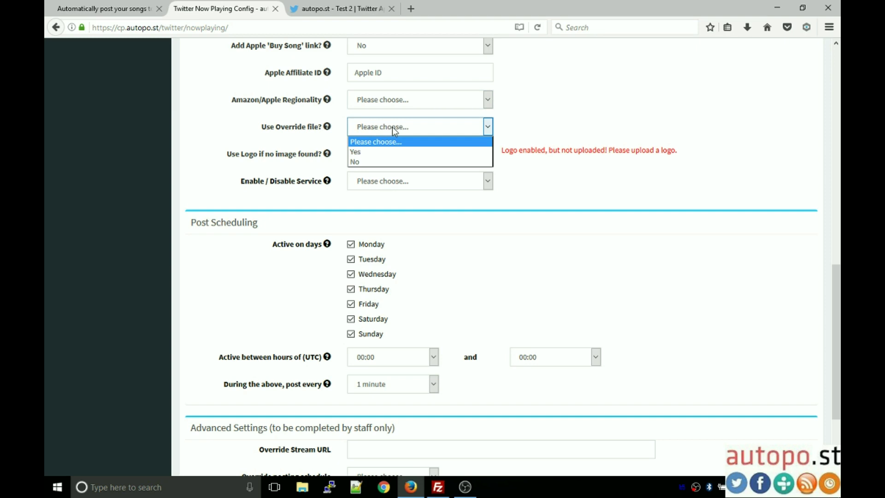
click(392, 161)
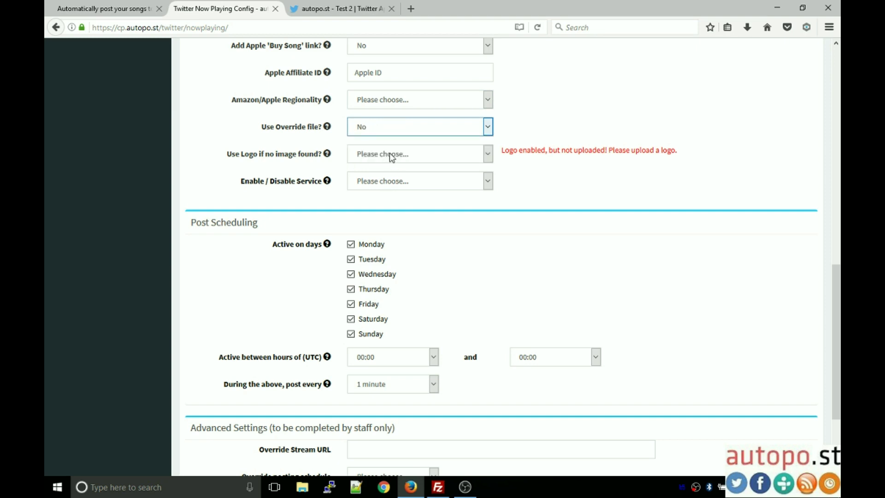
click(391, 157)
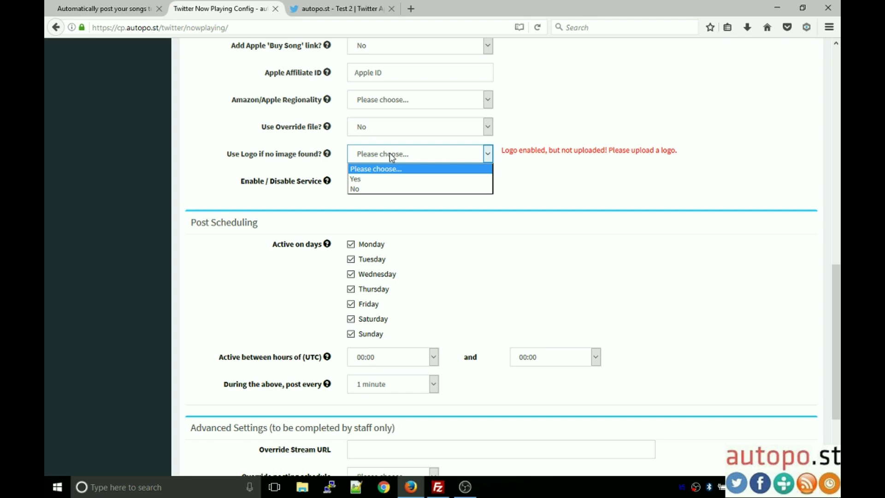
click(392, 179)
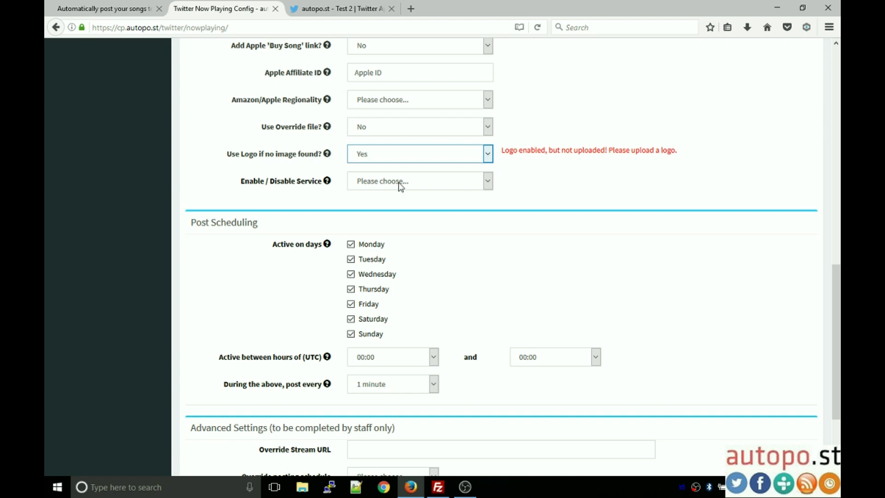
Step: Confirm Include Artist Image and Include Cover Art both stay on Yes
scroll(400, 184, up, 5)
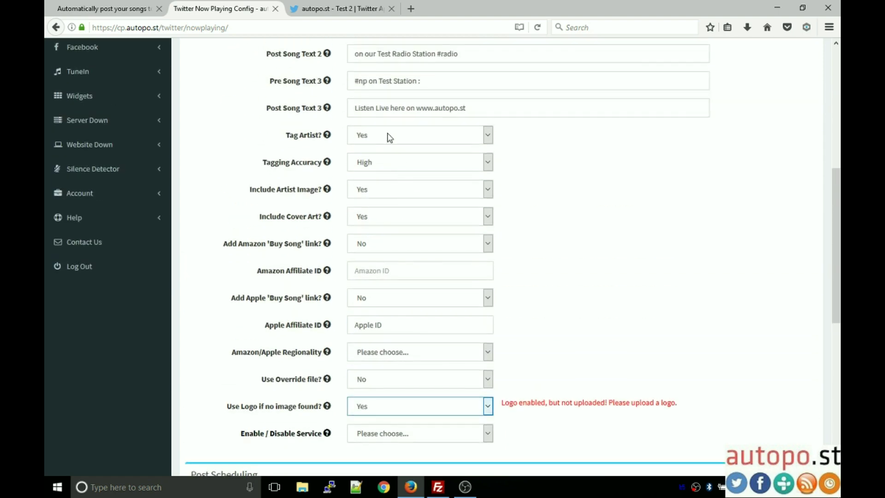
click(370, 192)
click(371, 192)
double_click(368, 220)
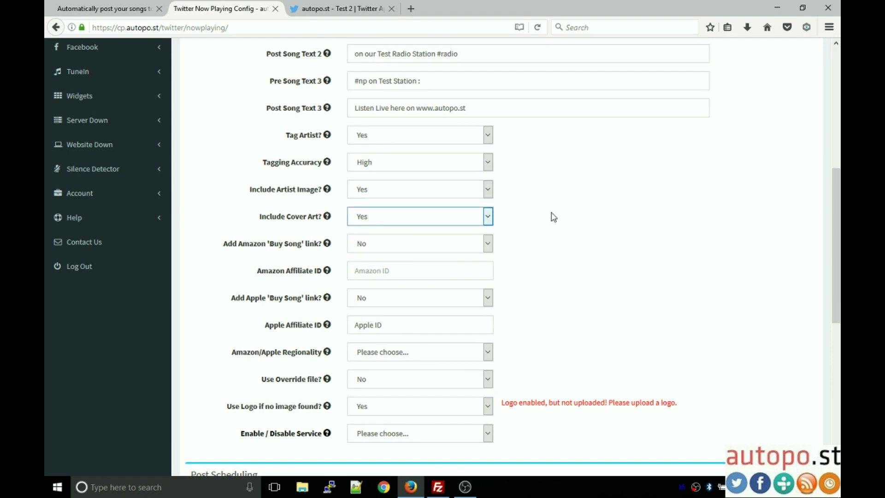
scroll(558, 222, up, 2)
scroll(559, 221, down, 6)
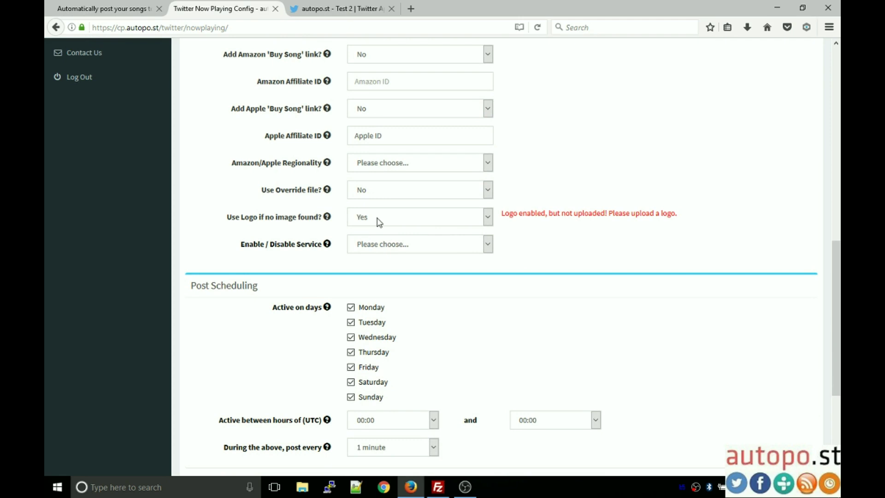
Step: Set the Now Playing service to Enabled, leaving it Enabled after briefly toggling to Disabled
scroll(377, 222, down, 2)
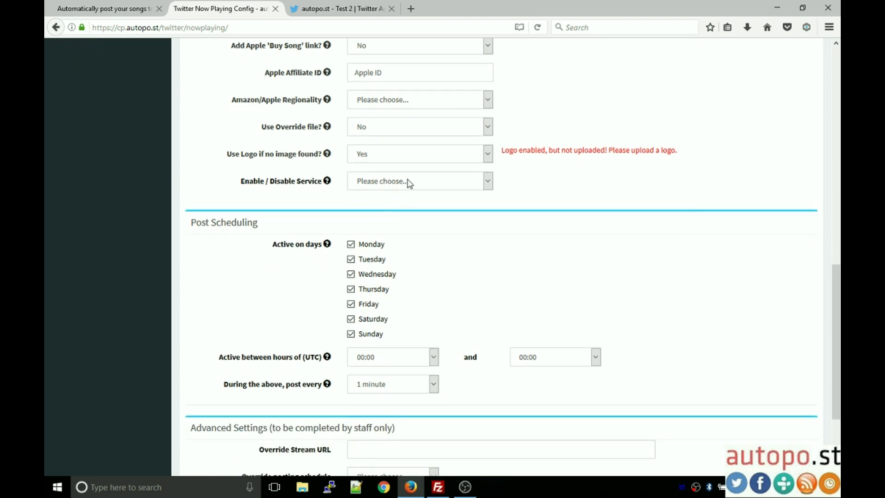
click(408, 181)
click(372, 207)
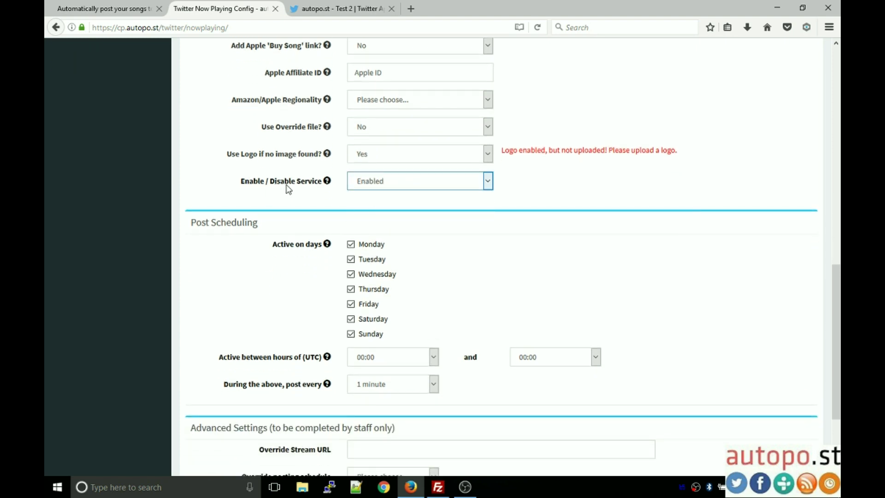
click(438, 186)
click(392, 211)
scroll(396, 210, down, 3)
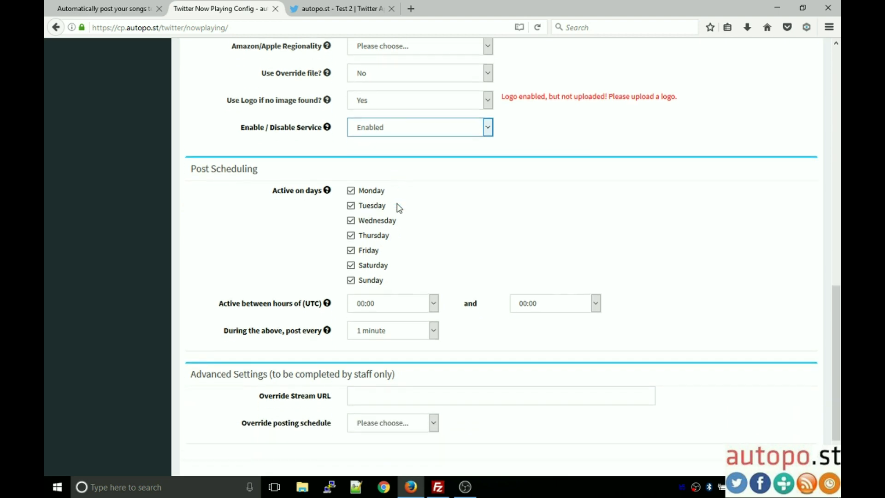
click(439, 121)
click(413, 150)
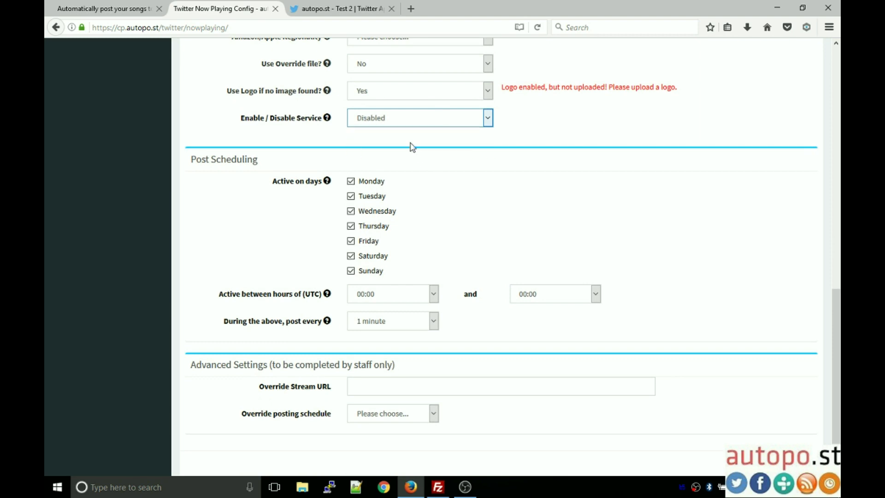
click(399, 122)
click(401, 141)
scroll(620, 250, down, 3)
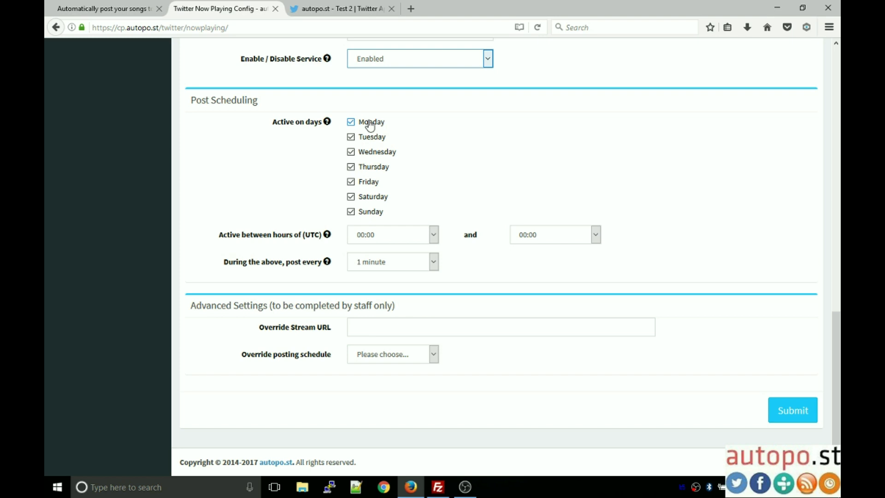
click(351, 123)
click(351, 122)
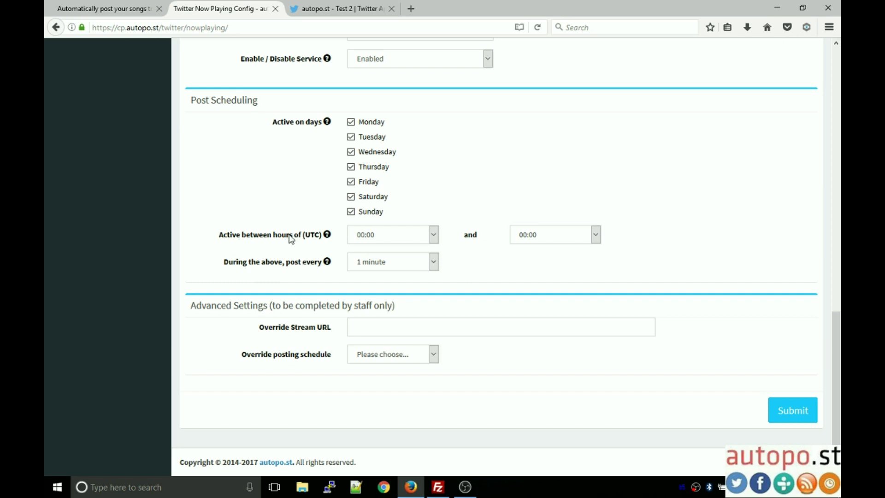
click(426, 235)
click(362, 340)
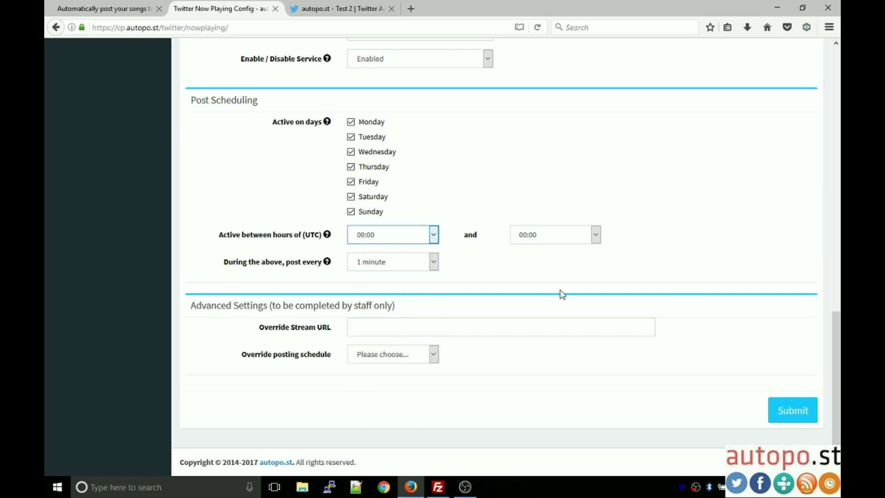
click(570, 238)
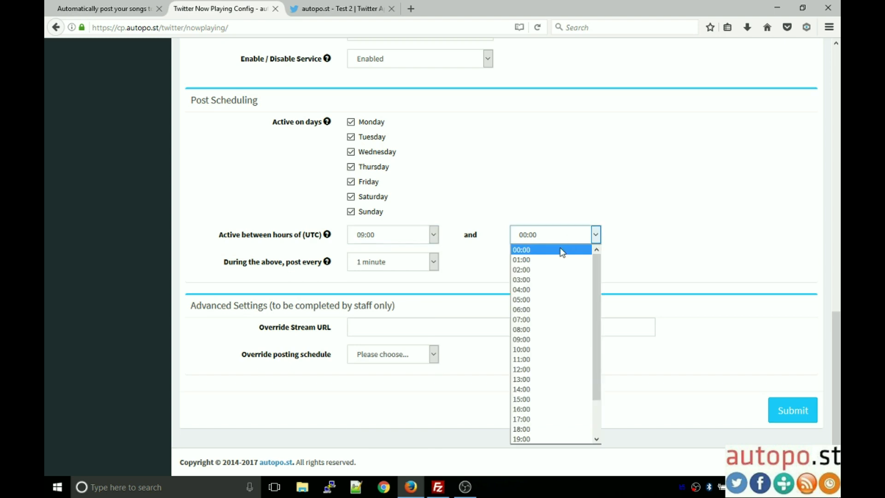
click(536, 360)
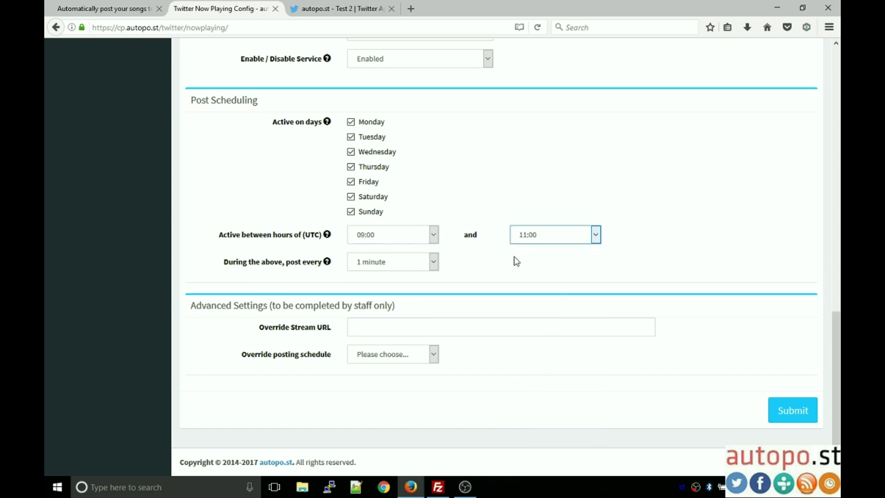
click(351, 196)
click(351, 212)
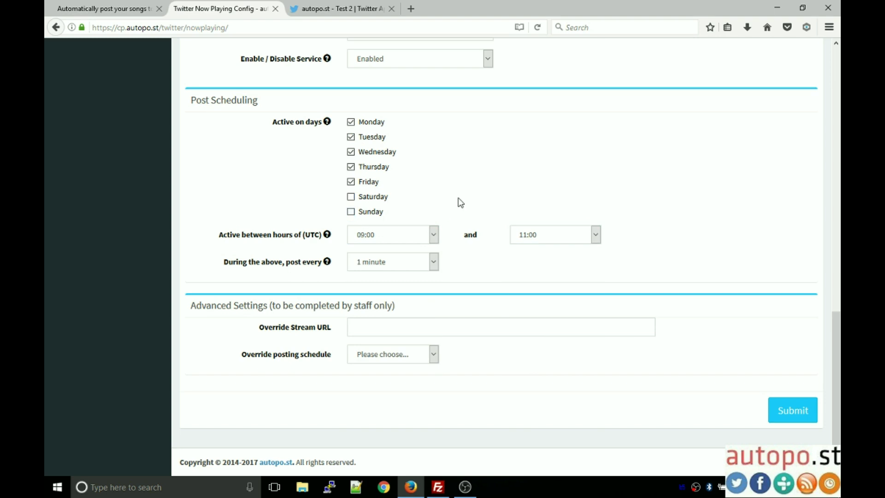
click(351, 197)
click(351, 211)
click(392, 234)
click(395, 250)
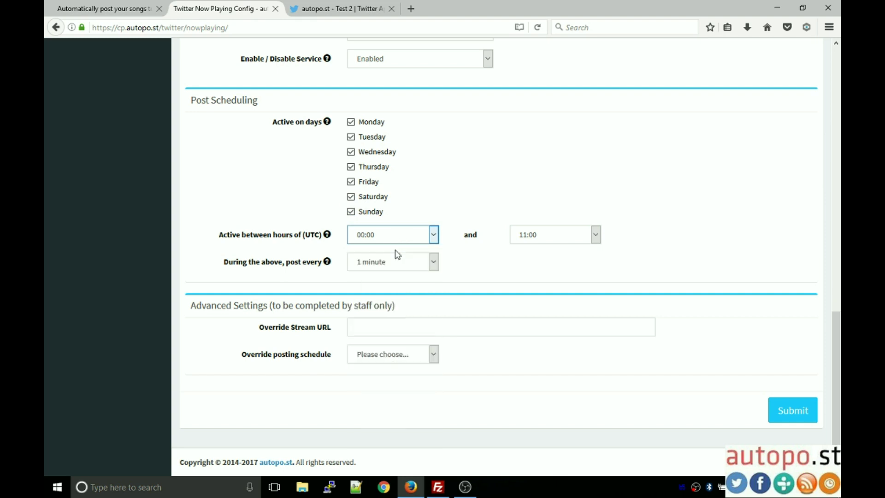
click(546, 242)
click(545, 249)
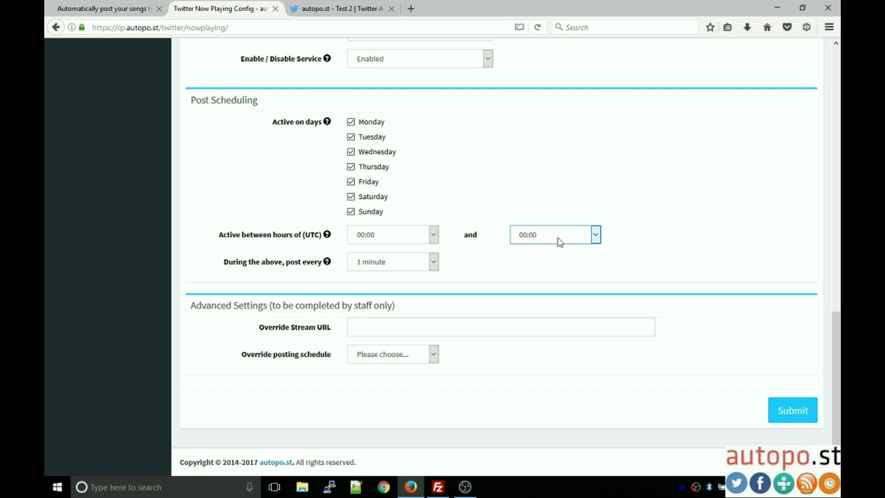
click(421, 263)
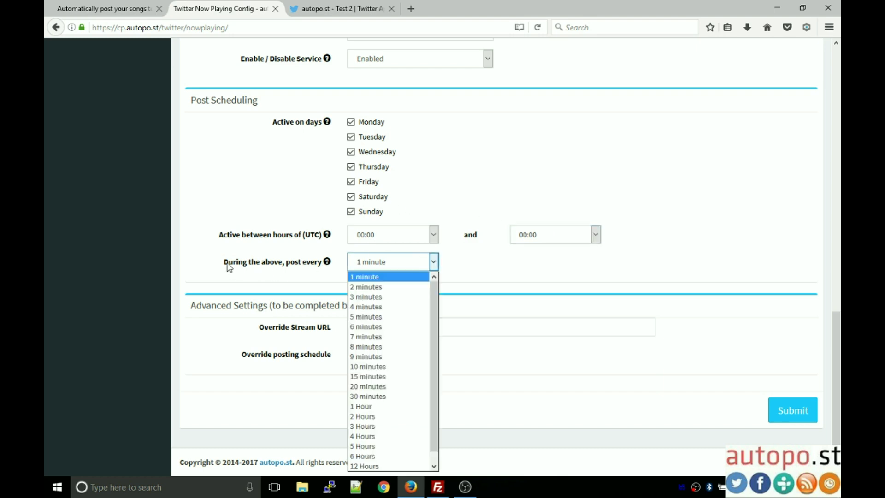
click(465, 143)
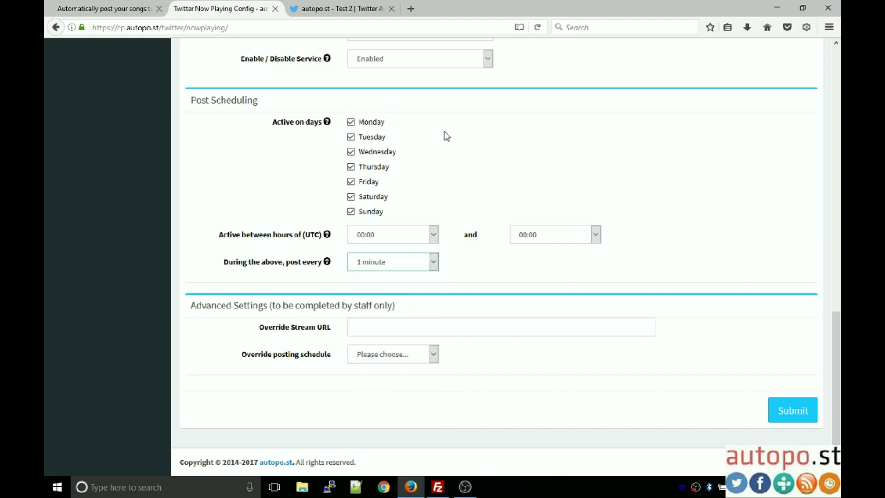
click(434, 262)
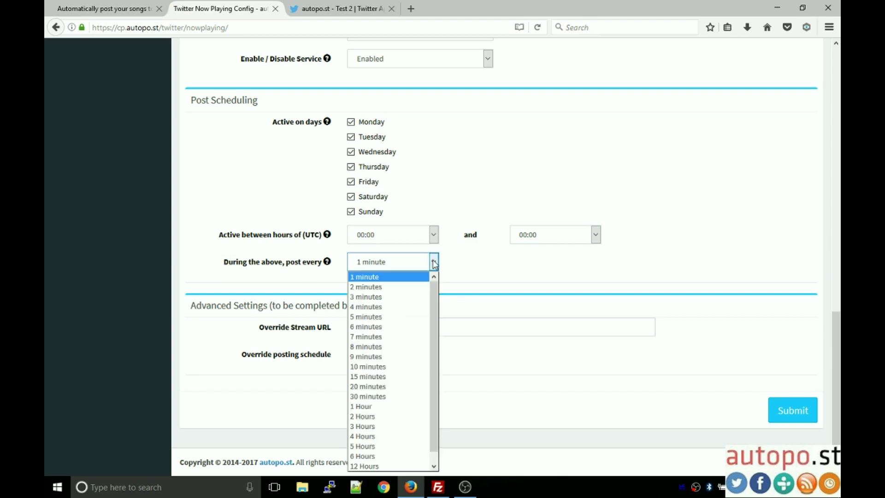
click(391, 377)
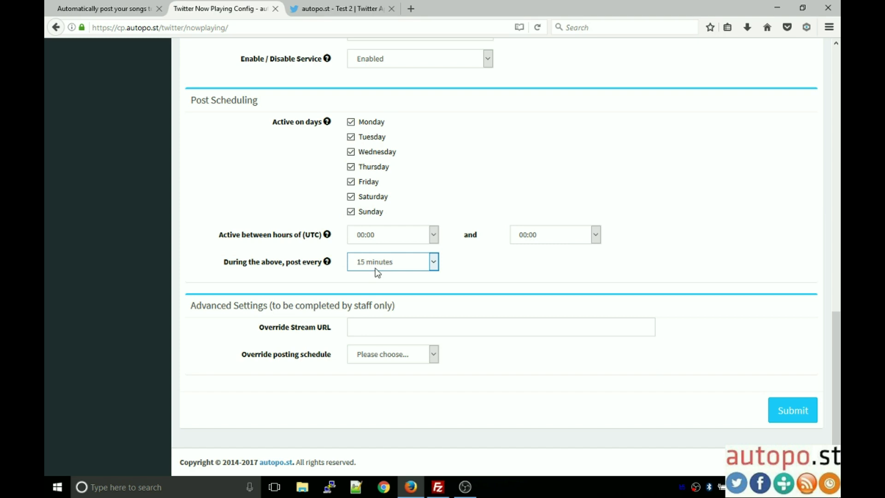
click(417, 262)
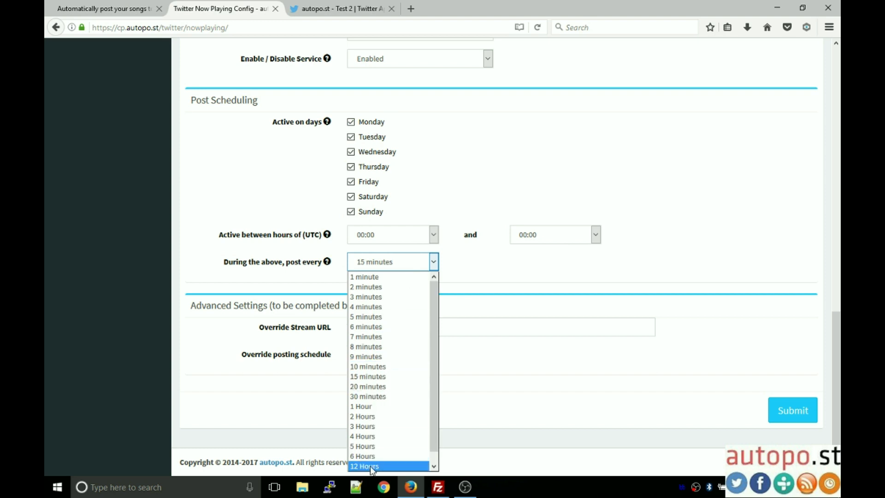
click(382, 375)
click(433, 263)
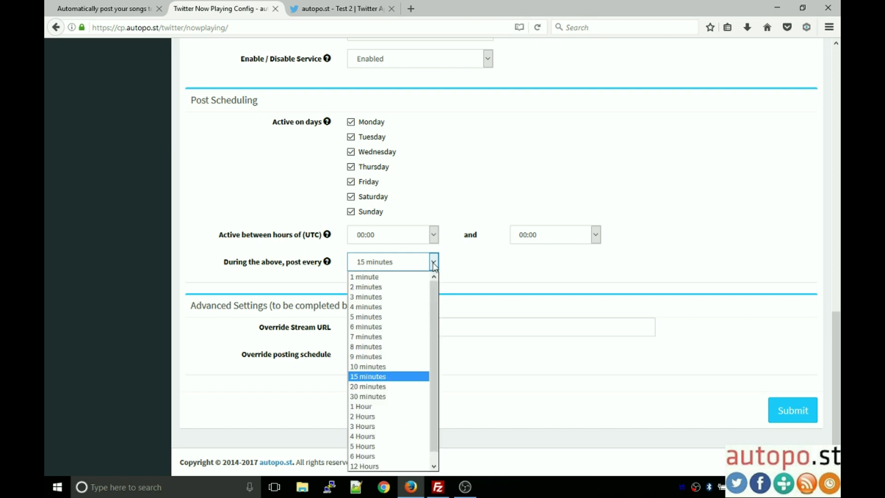
click(375, 277)
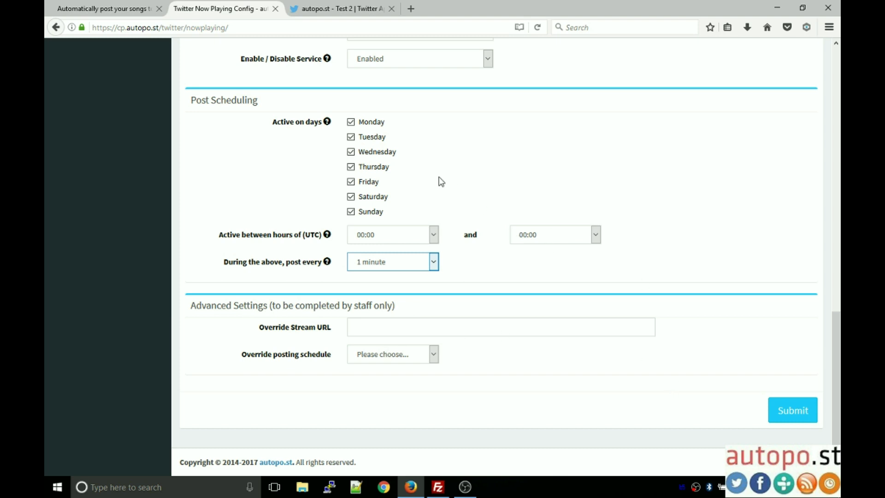
Step: Submit the Now Playing Config form so the Data Saved confirmation appears
click(789, 412)
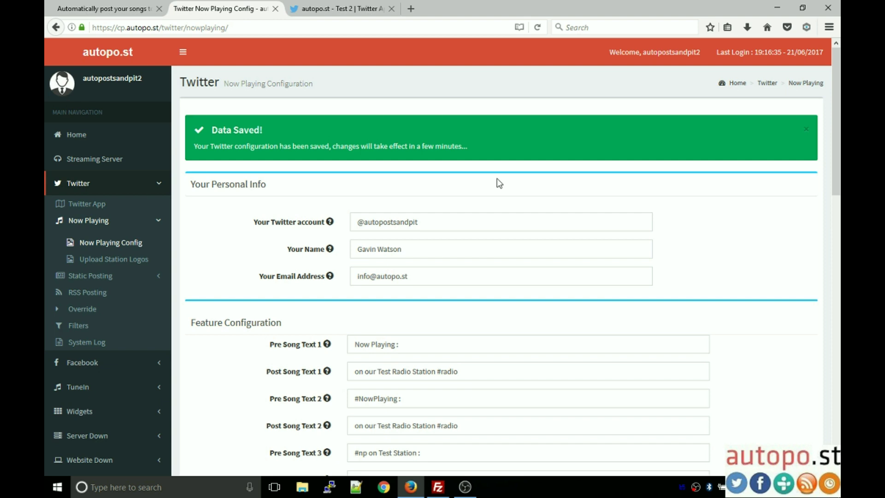
Step: Load the test account's Twitter profile URL in the third tab, then return to Now Playing Config
click(326, 9)
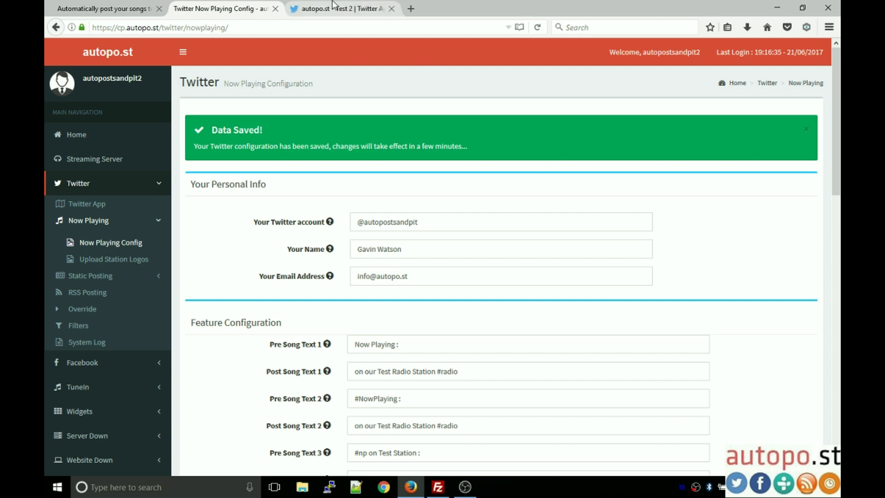
click(267, 28)
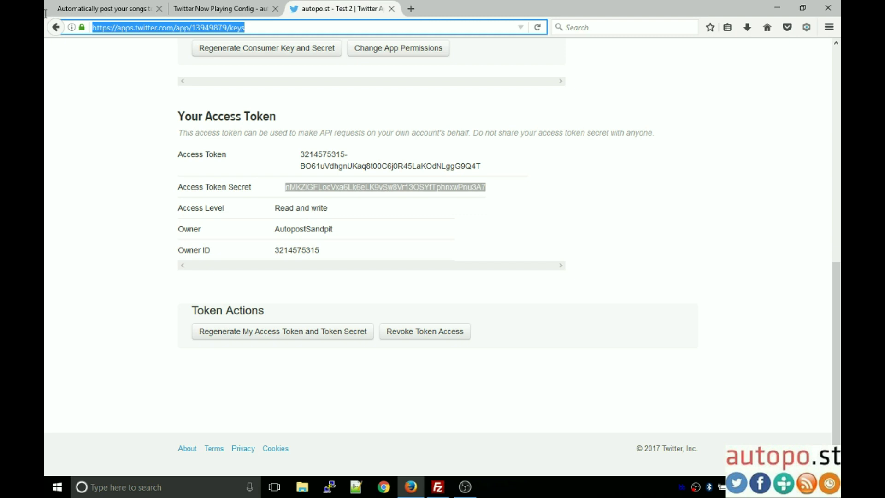
text(www.)
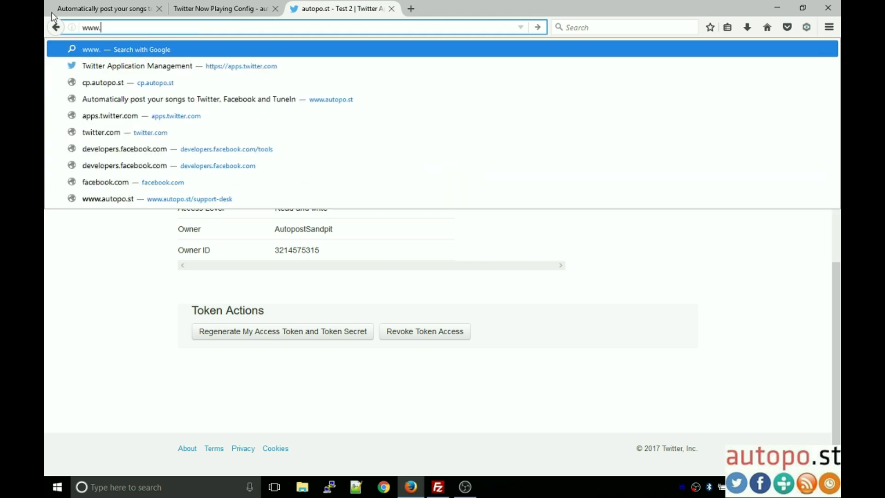
text(twitt)
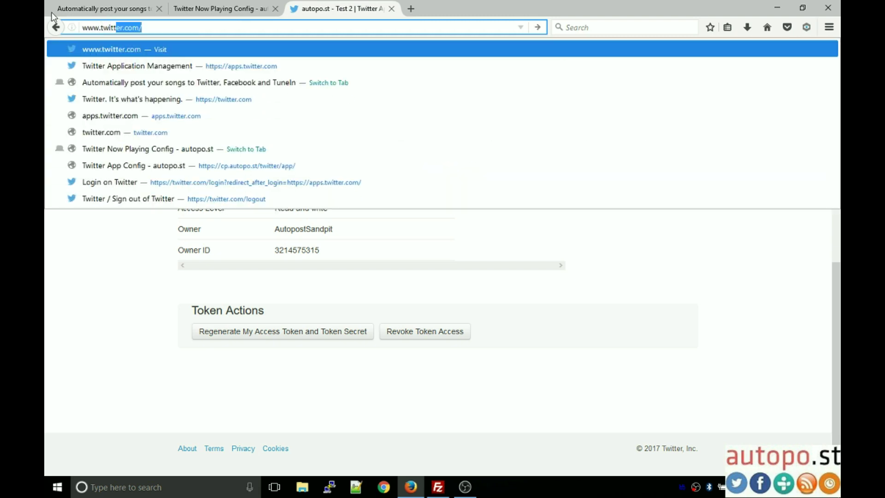
text(er.com/autopostsandpit)
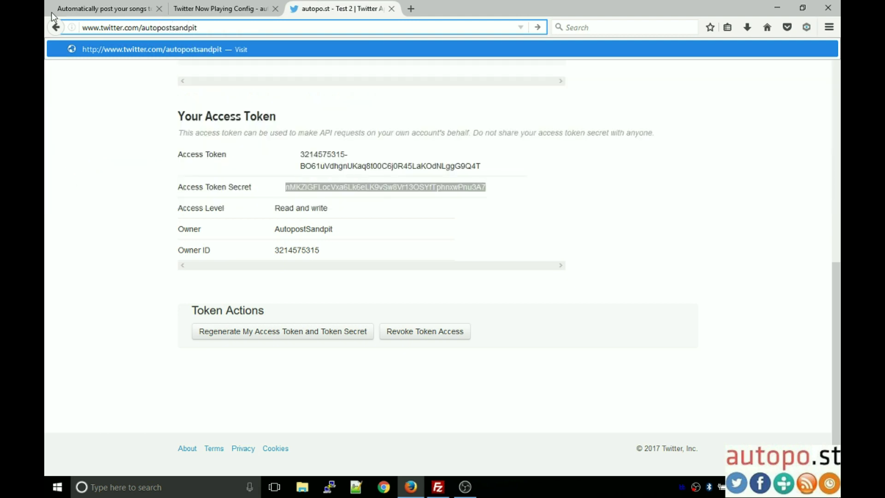
key(Return)
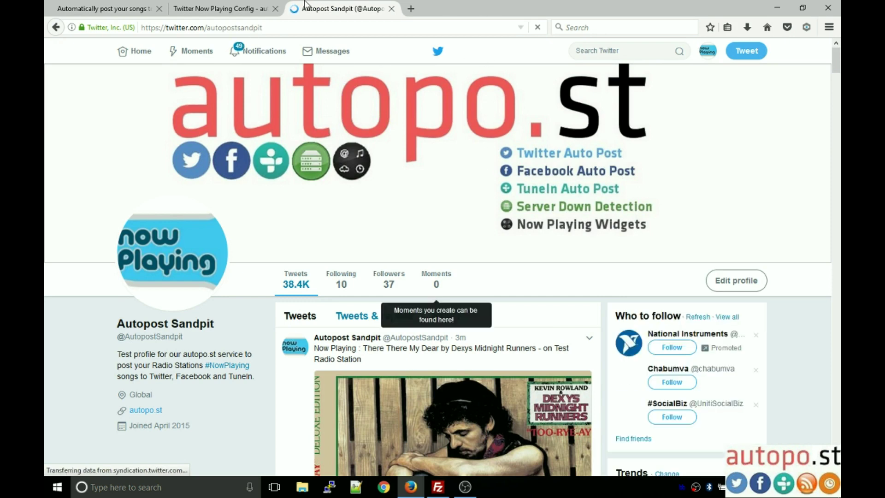
click(226, 8)
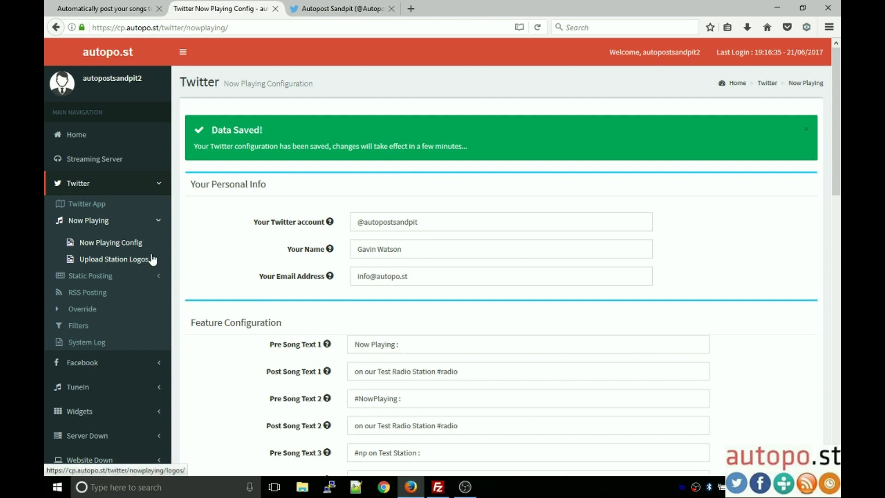
Step: Glance at Upload Station Logos, then review the Use Logo setting and its logo-not-uploaded warning
click(112, 265)
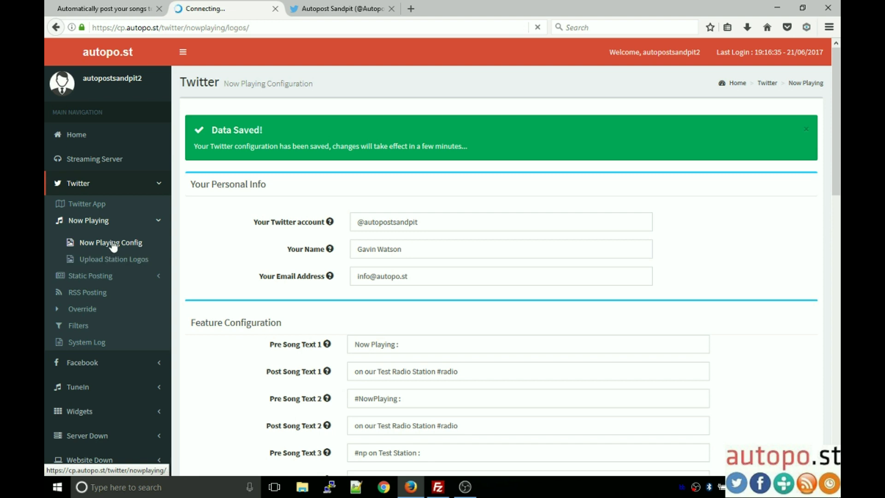
click(112, 249)
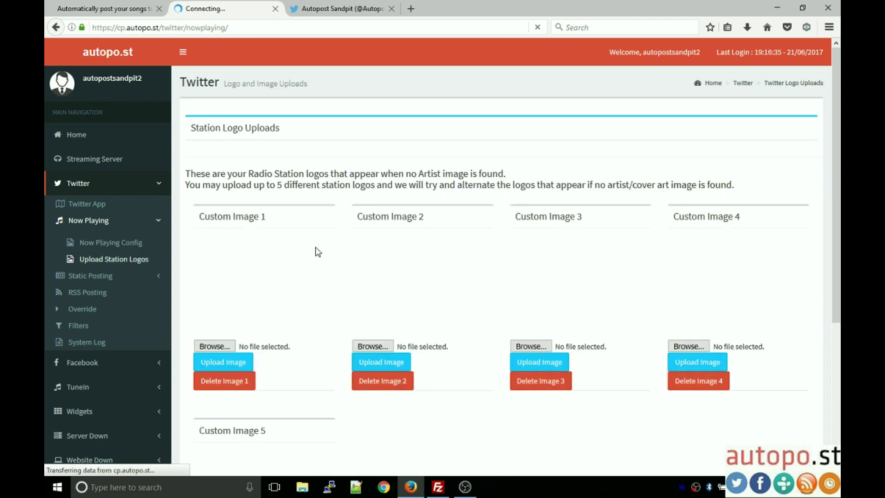
scroll(318, 251, down, 10)
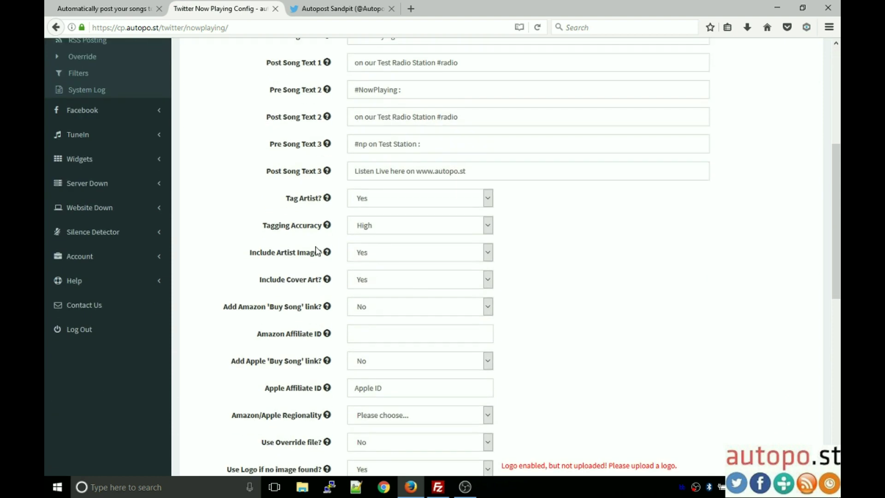
scroll(317, 251, down, 1)
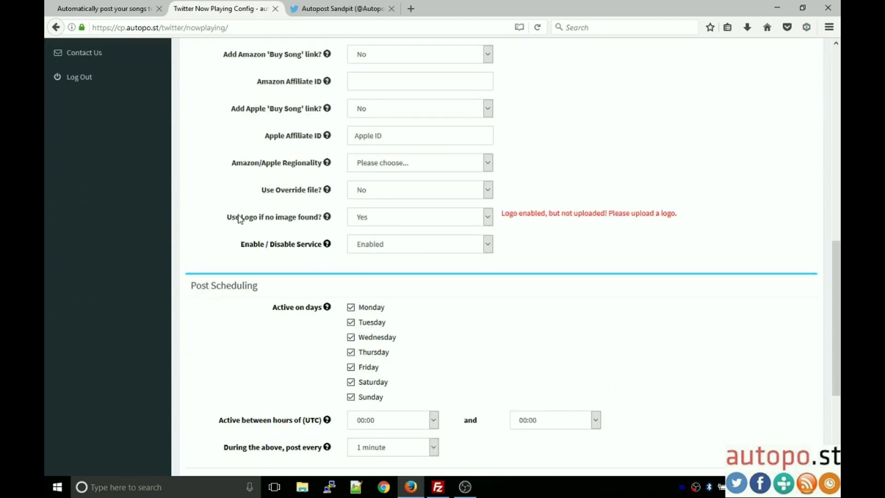
drag(228, 222, 328, 220)
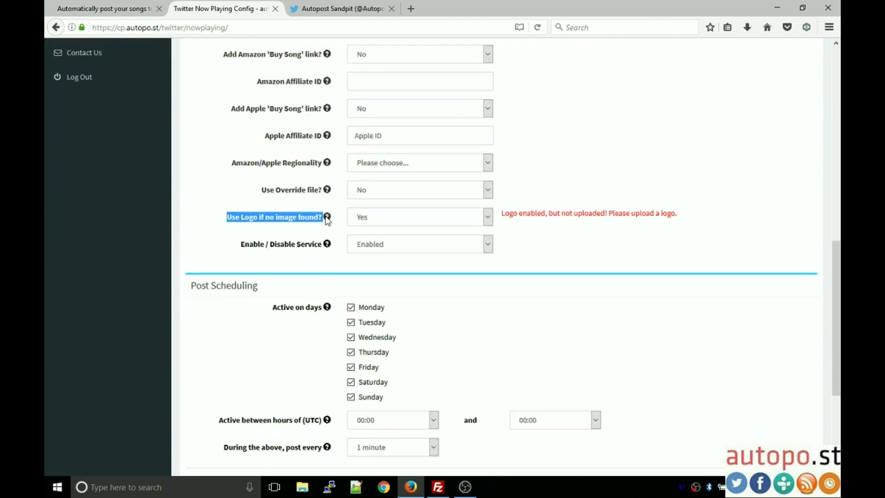
drag(501, 214, 687, 218)
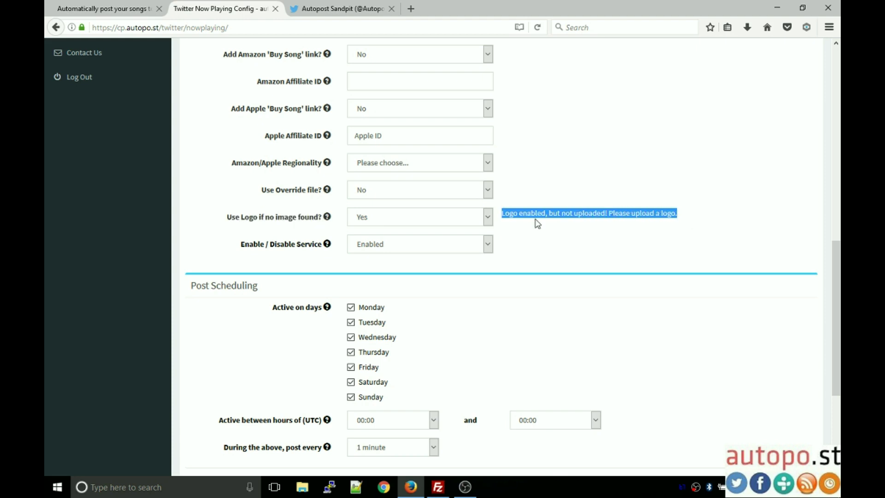
click(551, 214)
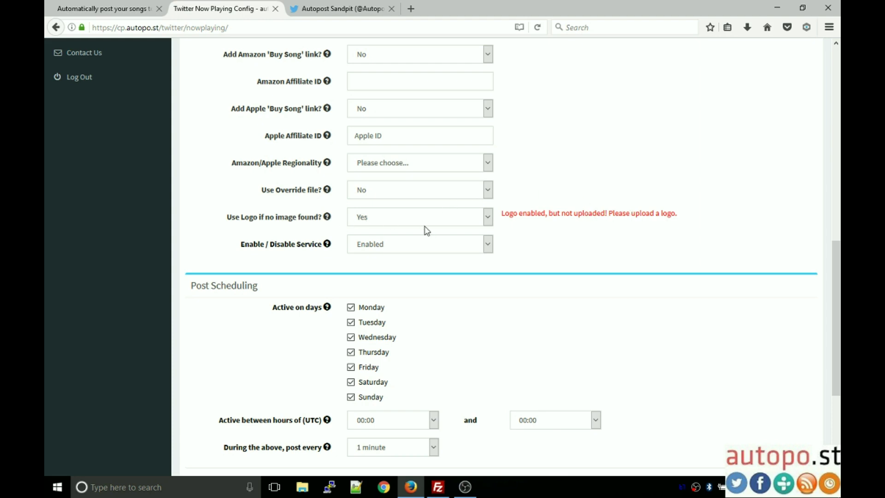
Step: Keep Use Logo if no image found on Yes and go to the Station Logo Uploads page
click(373, 217)
click(377, 243)
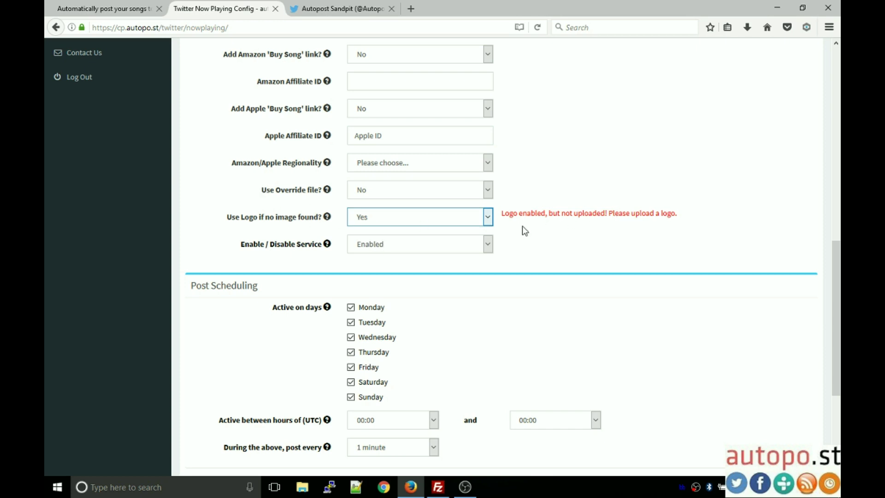
scroll(530, 225, up, 10)
click(116, 260)
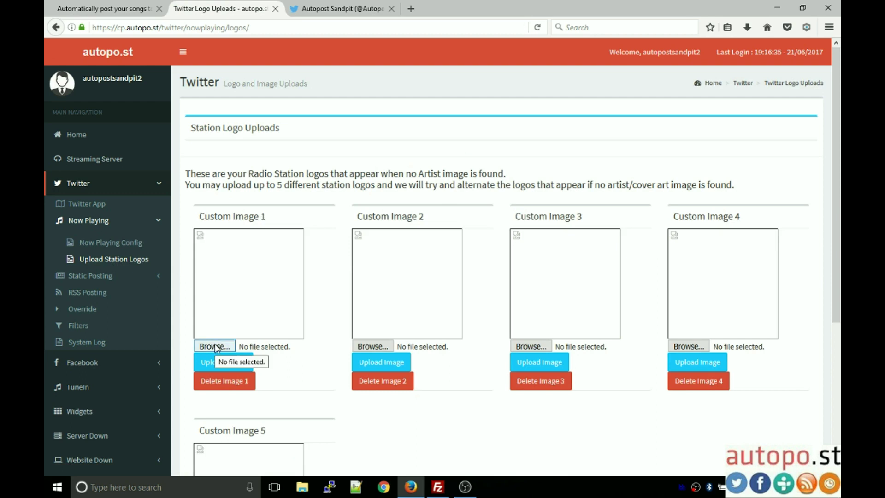
Step: Upload the autopo.st logo file into Custom Image 1
click(207, 363)
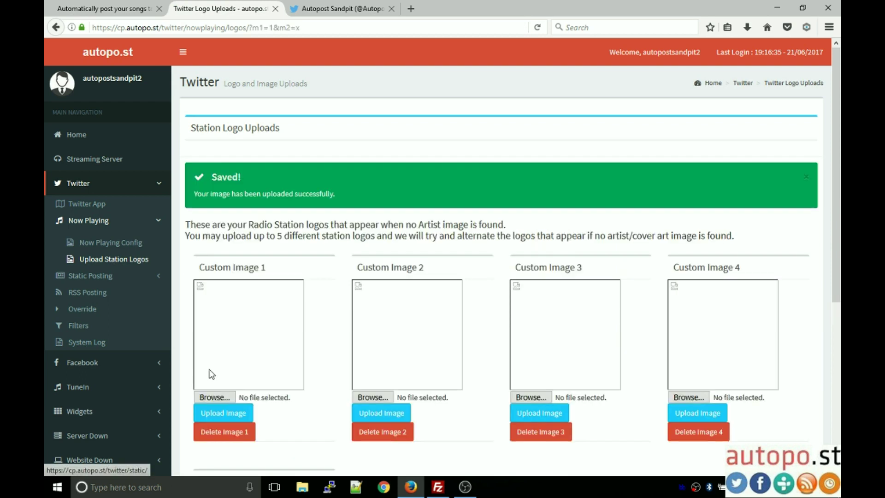
click(215, 396)
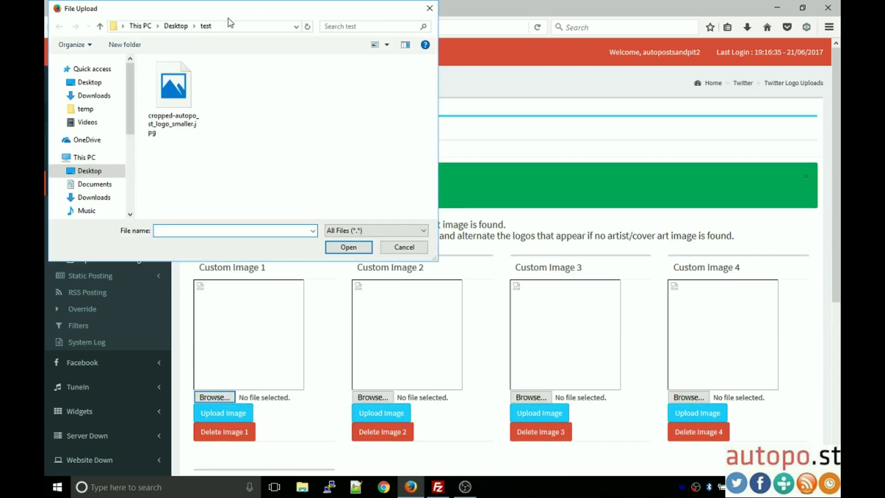
click(173, 91)
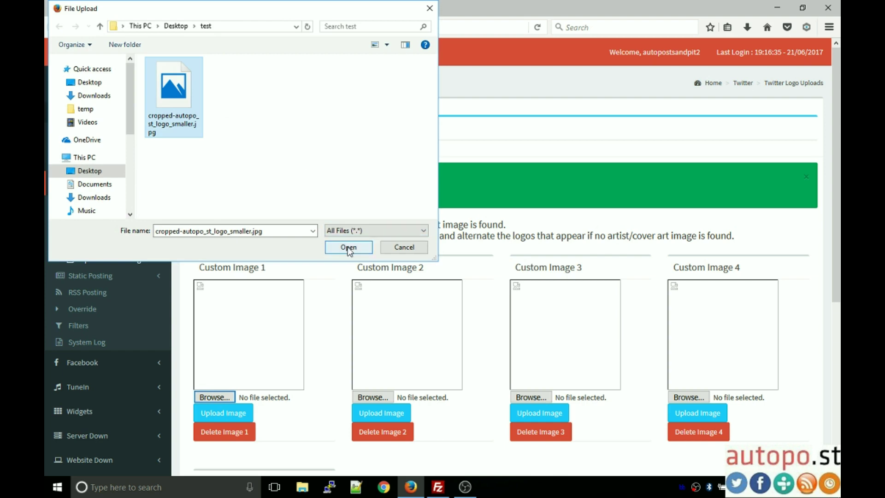
click(348, 247)
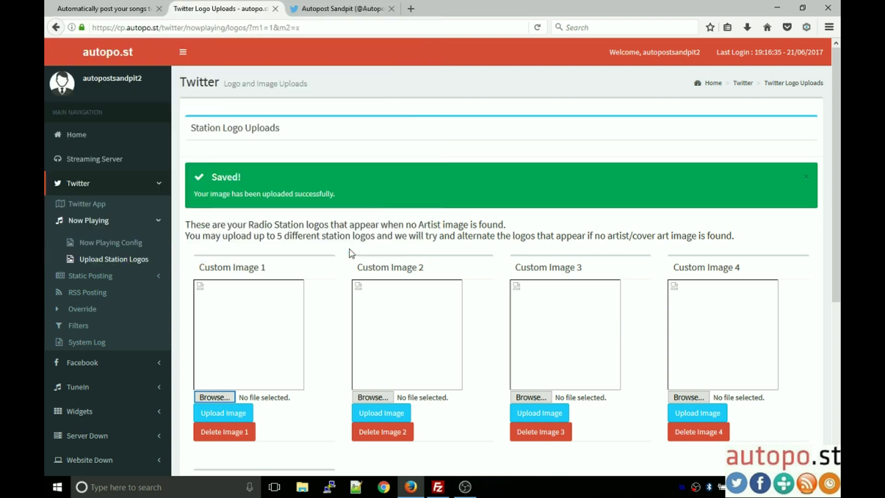
click(231, 414)
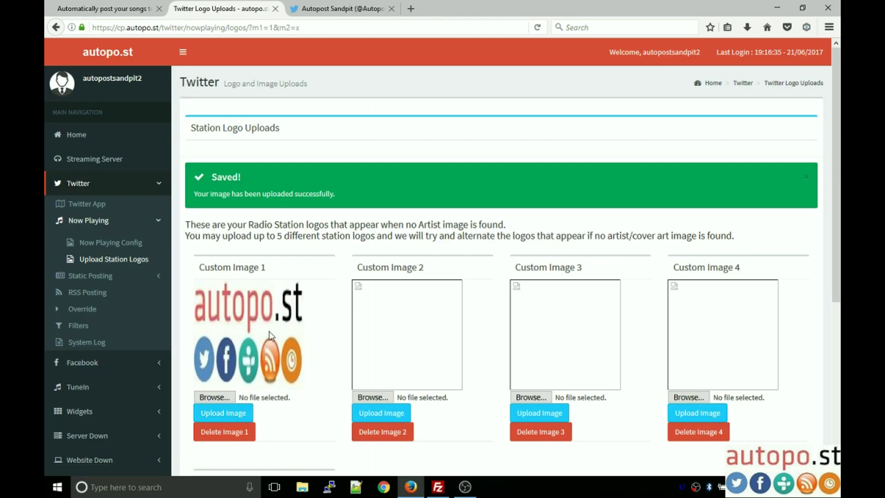
scroll(271, 336, down, 3)
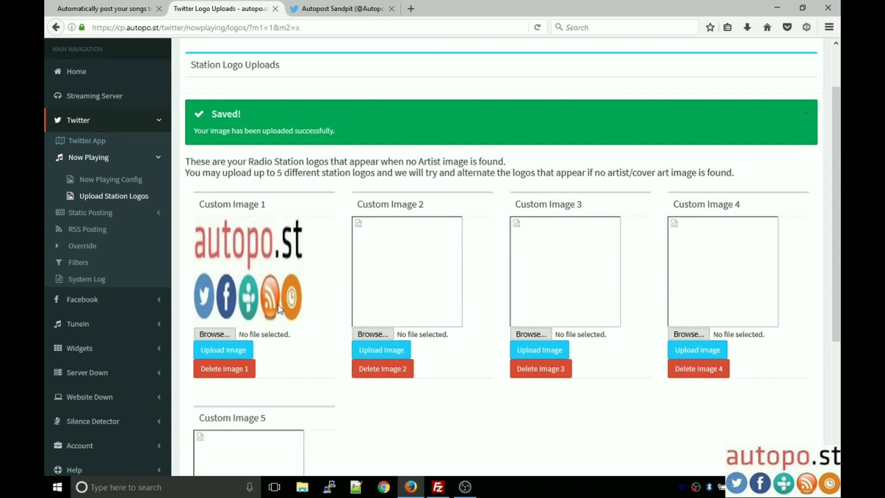
scroll(273, 297, up, 3)
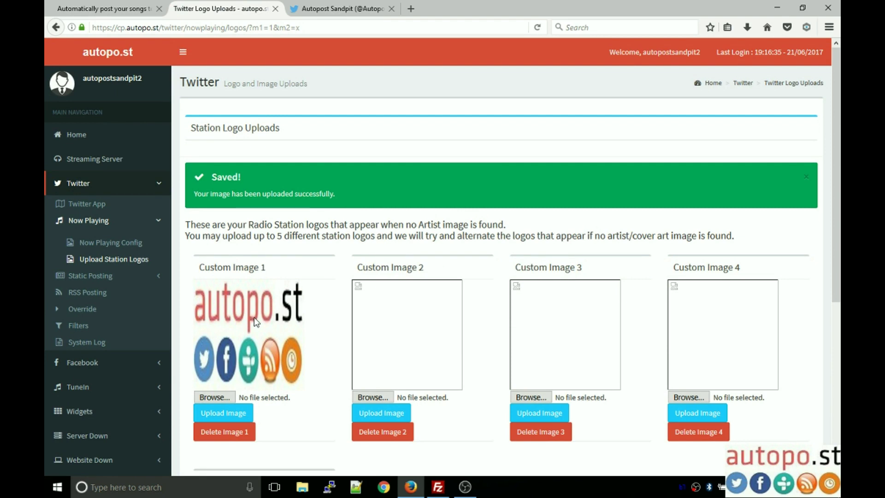
scroll(259, 320, down, 3)
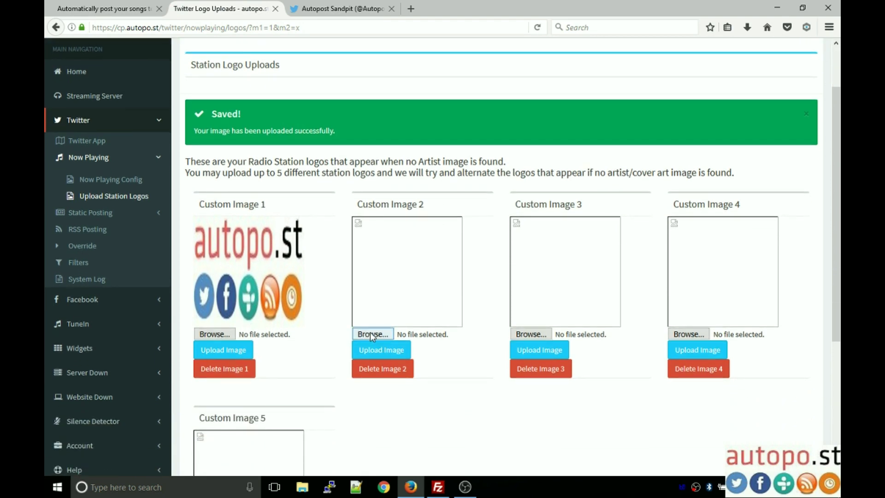
Step: Upload cropped-autopo_st_logo_smaller.jpg as Custom Image 2 and check the filled slots
click(370, 332)
click(173, 99)
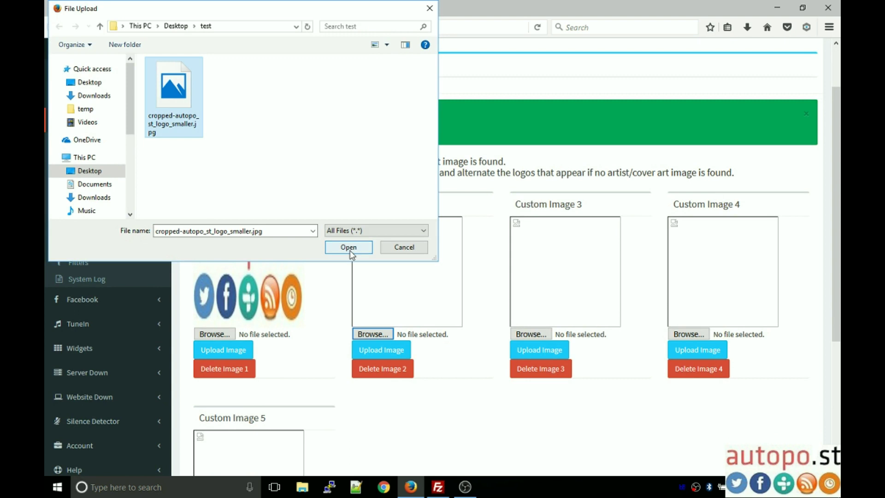
click(348, 247)
click(380, 351)
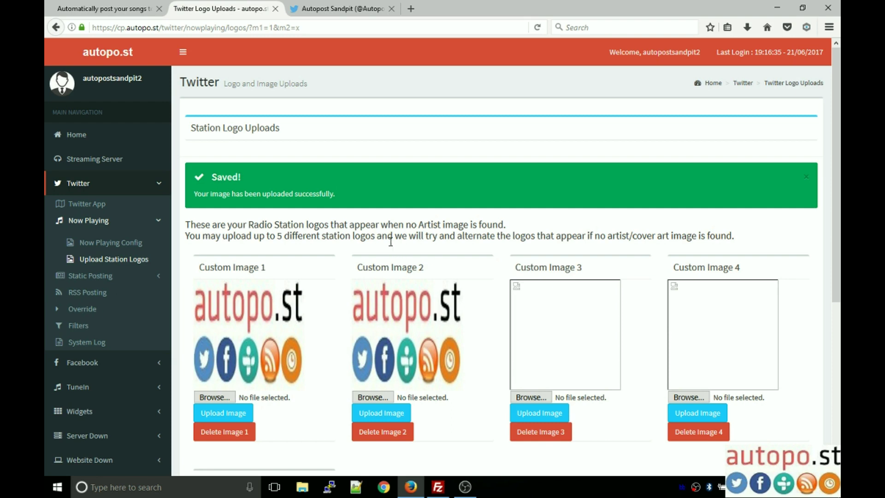
scroll(390, 244, down, 2)
scroll(389, 240, down, 5)
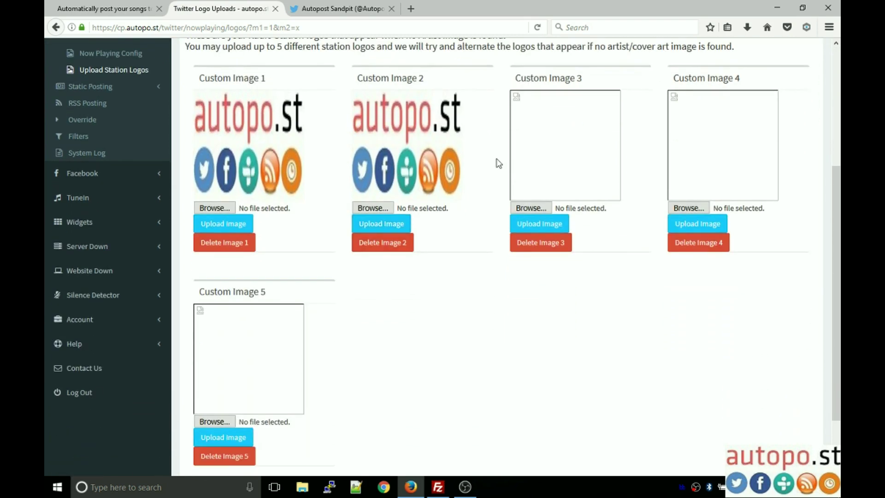
scroll(350, 339, up, 7)
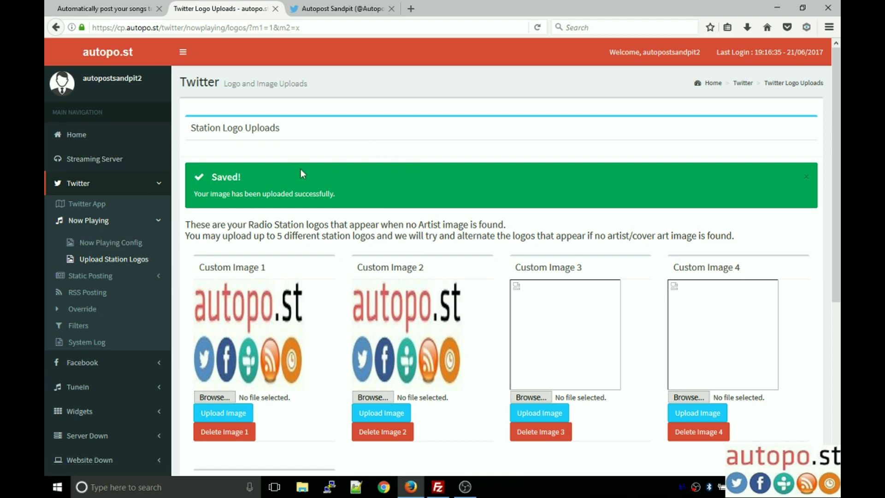
scroll(300, 174, down, 2)
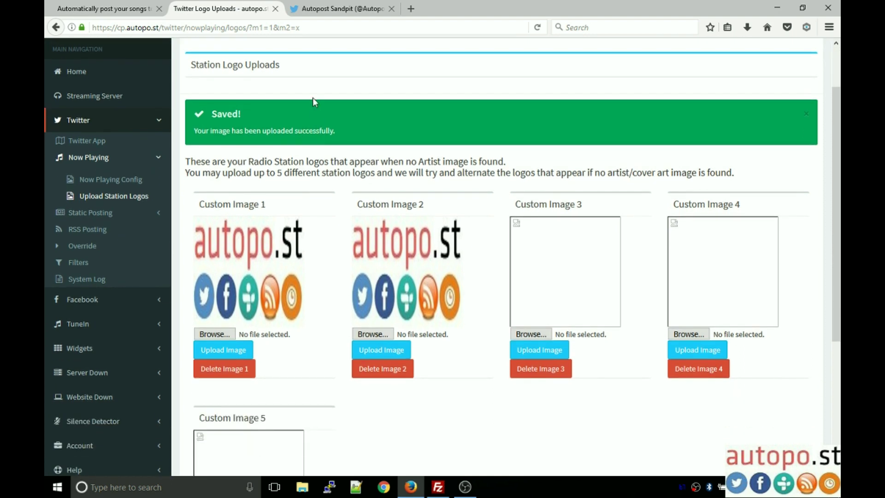
Step: Open the System Log and reload until the 18:44:00 'The Way You Make Me Feel' post shows Posted OK
click(85, 280)
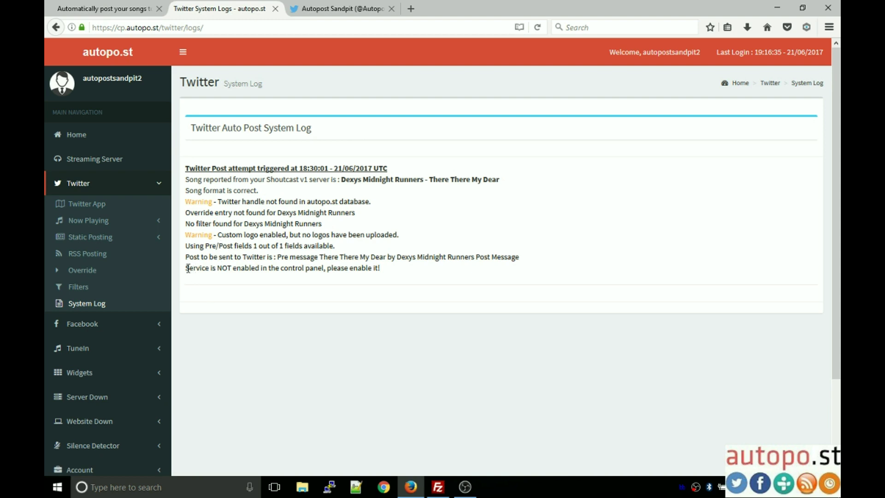
drag(186, 268, 386, 267)
click(335, 264)
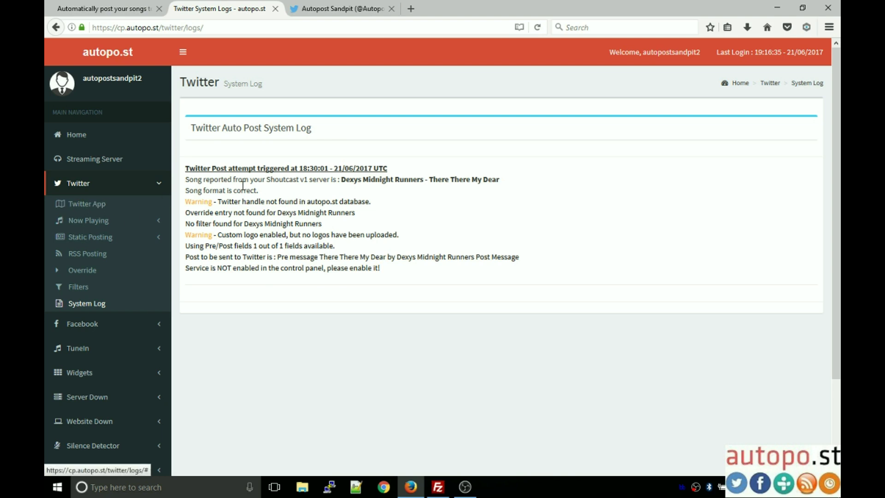
click(83, 303)
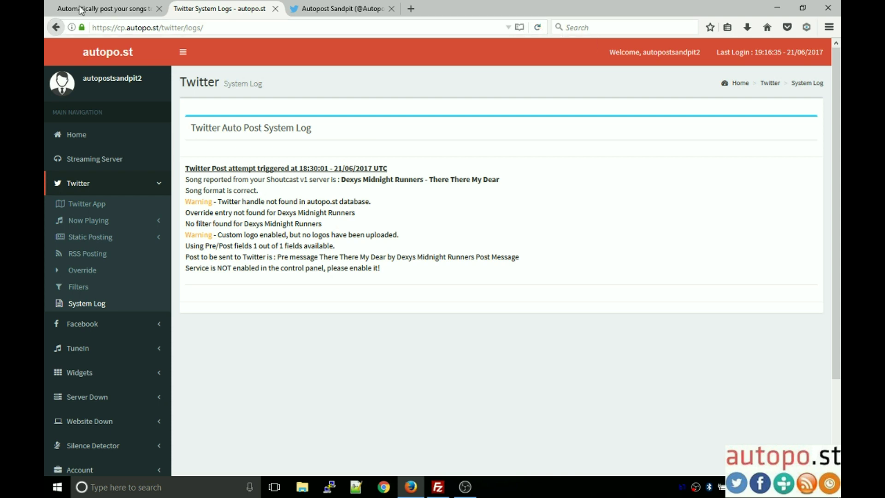
click(538, 29)
click(538, 29)
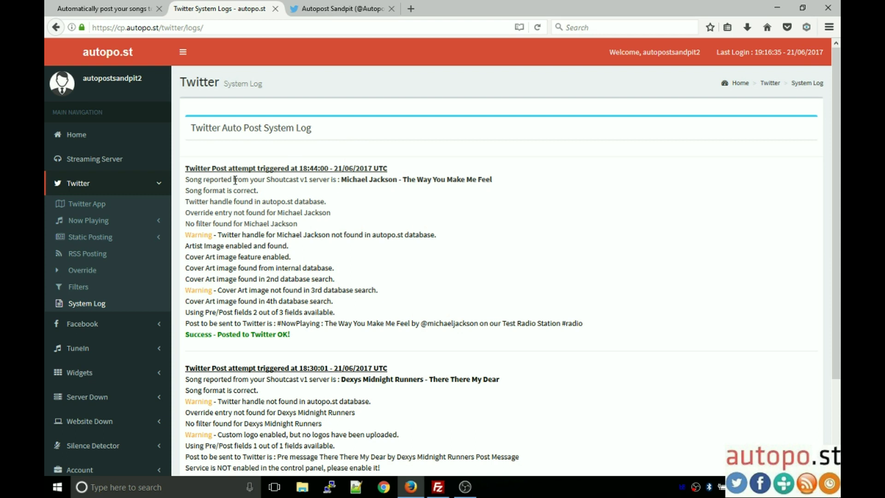
drag(341, 180, 397, 180)
drag(187, 191, 322, 338)
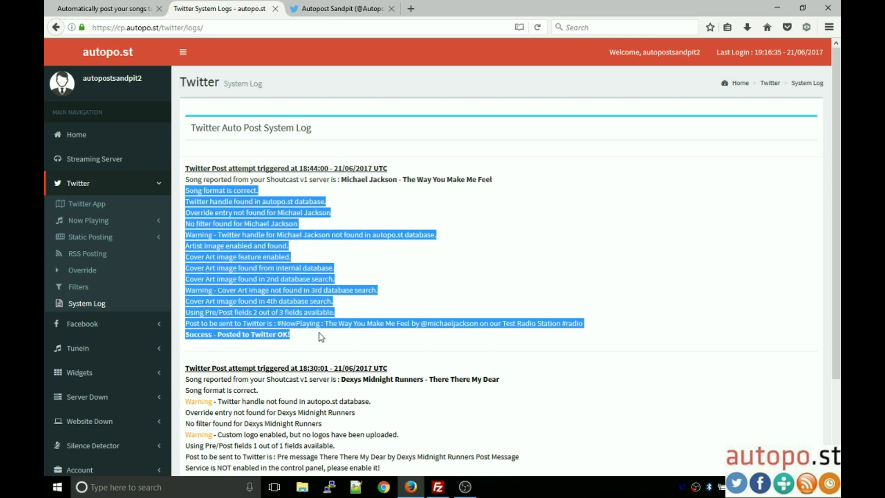
click(372, 295)
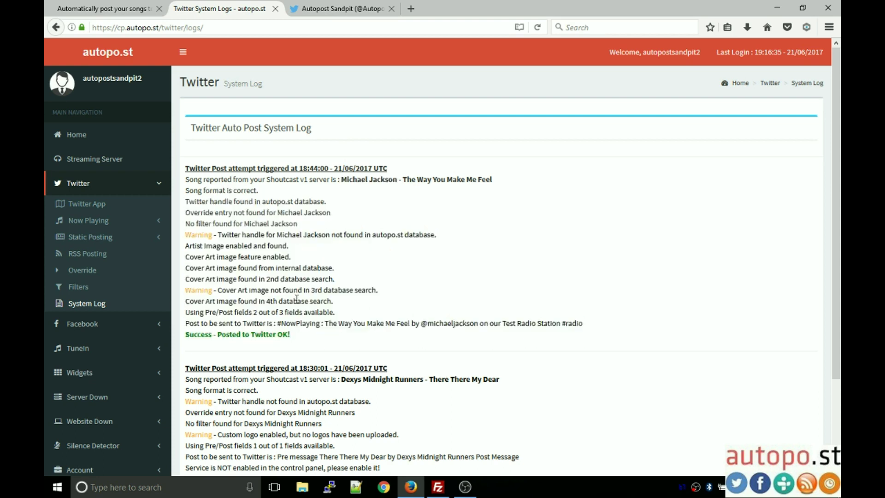
drag(184, 336, 306, 337)
click(196, 337)
Step: Reload the Twitter profile to find the '#NowPlaying : The Way You Make Me Feel' tweet, then return to the log
click(340, 10)
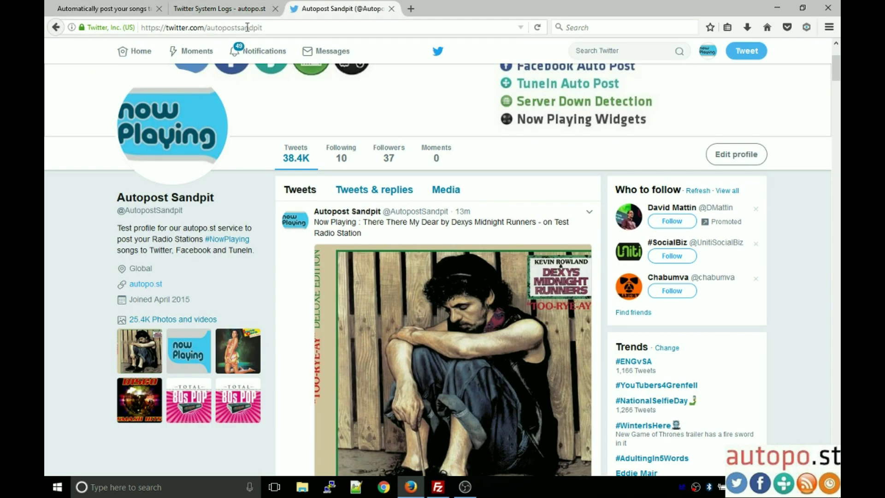
click(537, 27)
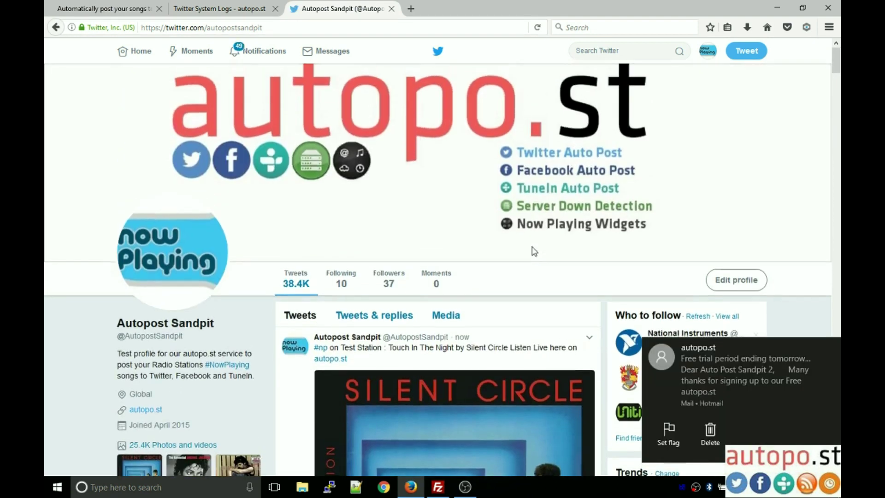
scroll(533, 252, down, 10)
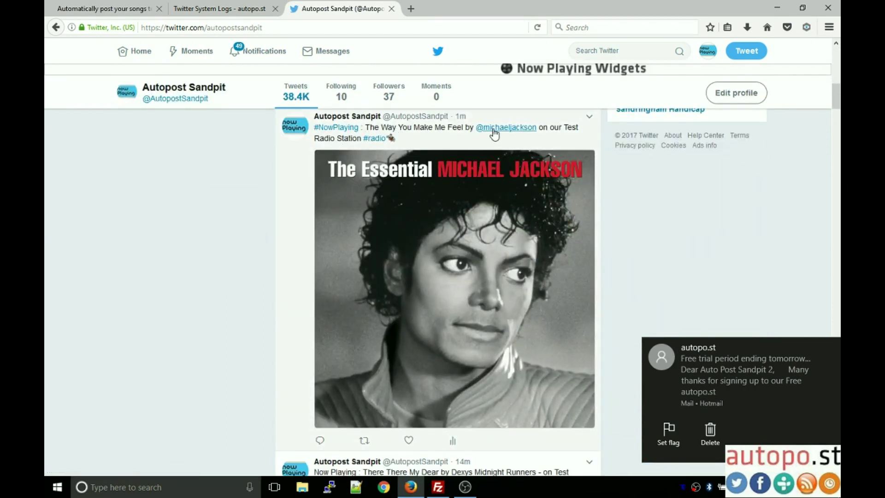
mouse_move(510, 133)
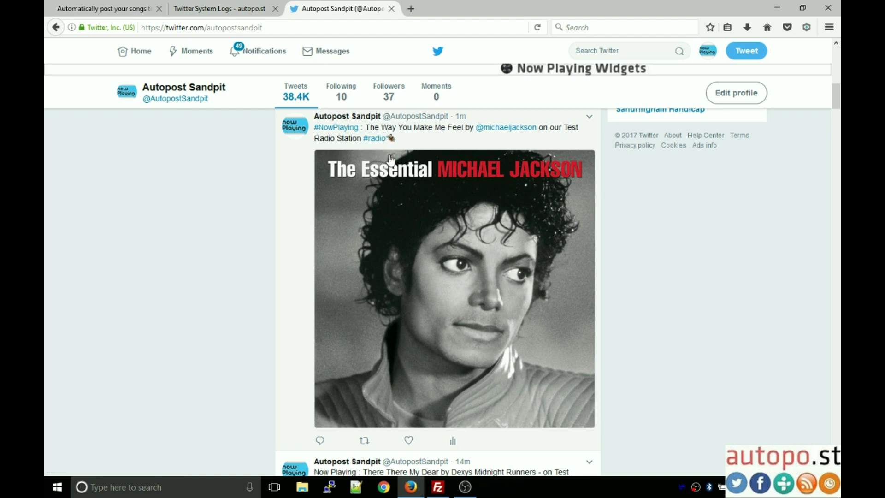
scroll(391, 159, up, 5)
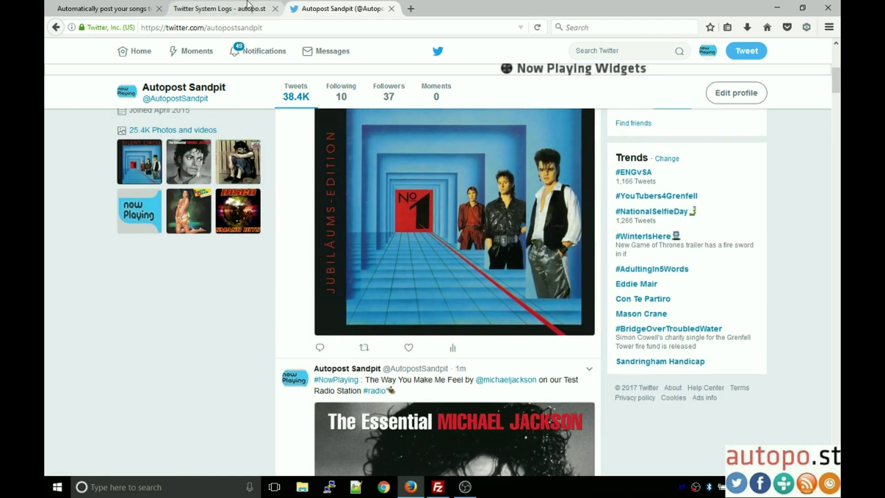
click(233, 7)
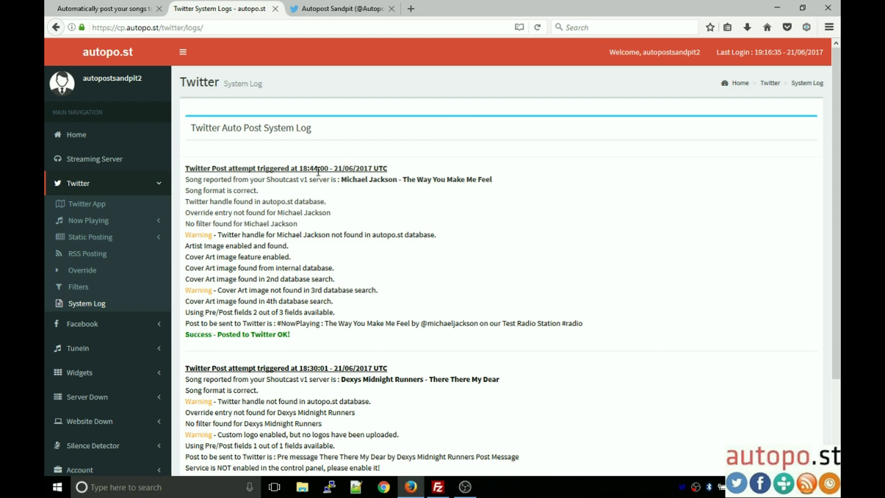
Step: Reload the log and compare the 18:44:00 entry with the new 18:45:01 Silent Circle post
click(538, 32)
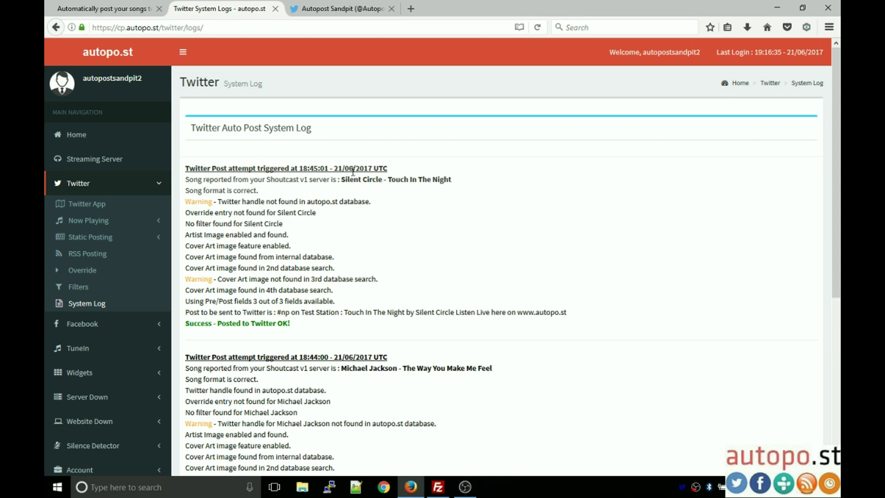
click(340, 9)
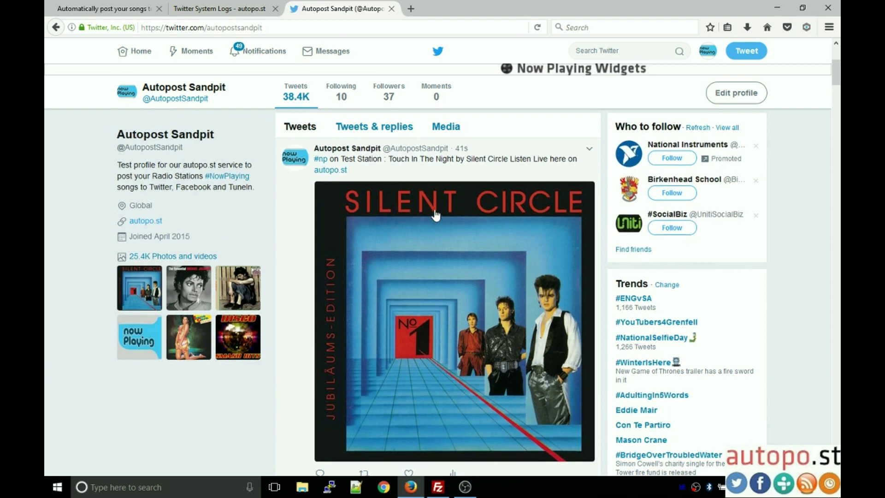
click(233, 6)
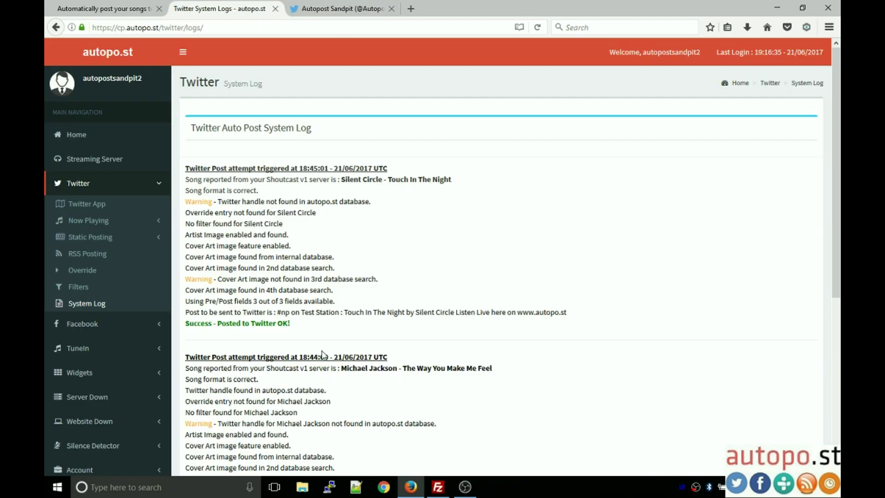
drag(299, 357, 328, 357)
drag(299, 168, 329, 168)
Step: Reload again to reveal the 18:46:00 attempt halted because the song was unchanged
click(537, 28)
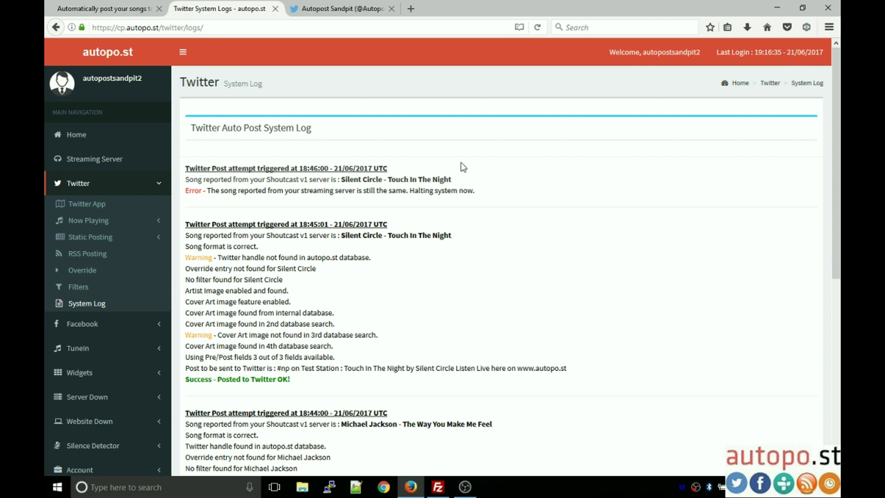
click(348, 7)
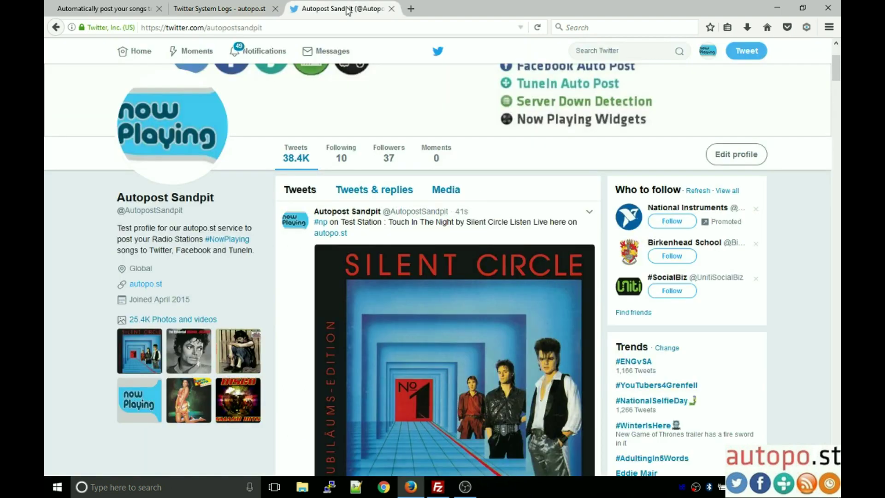
click(238, 4)
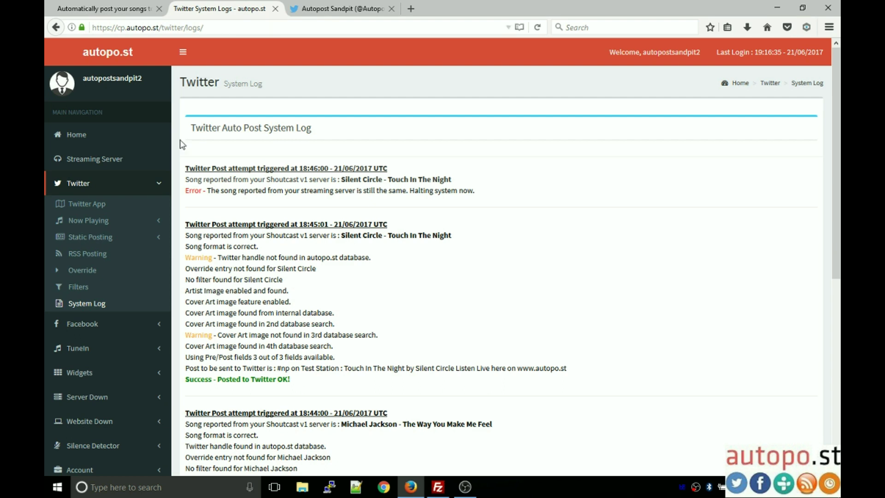
click(92, 222)
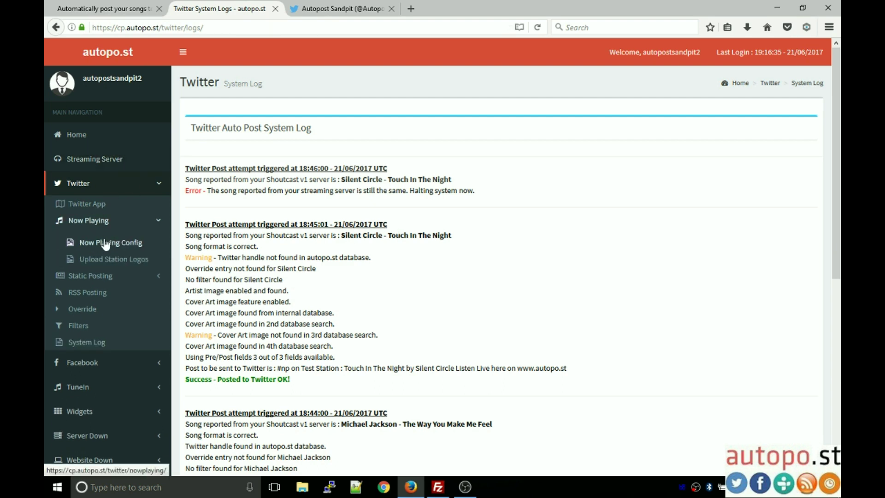
Step: Change the posting frequency to every 15 minutes and save the Now Playing configuration
click(106, 248)
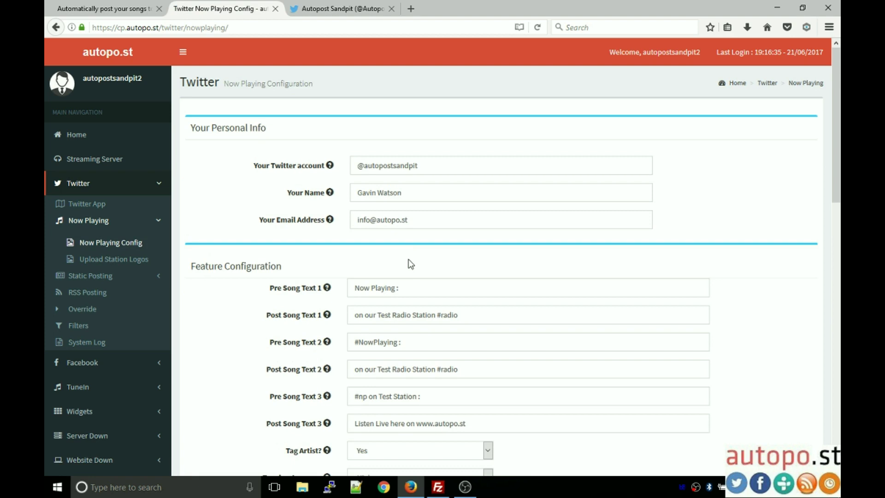
scroll(410, 263, down, 6)
scroll(418, 274, down, 8)
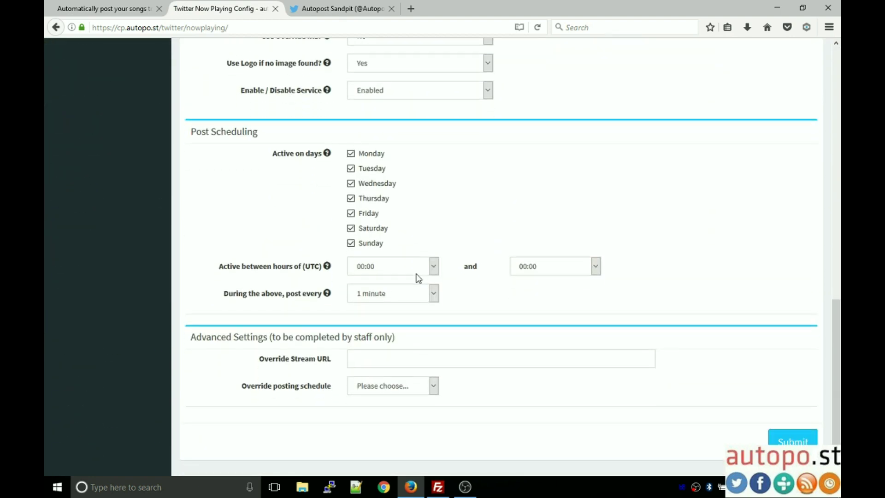
click(410, 264)
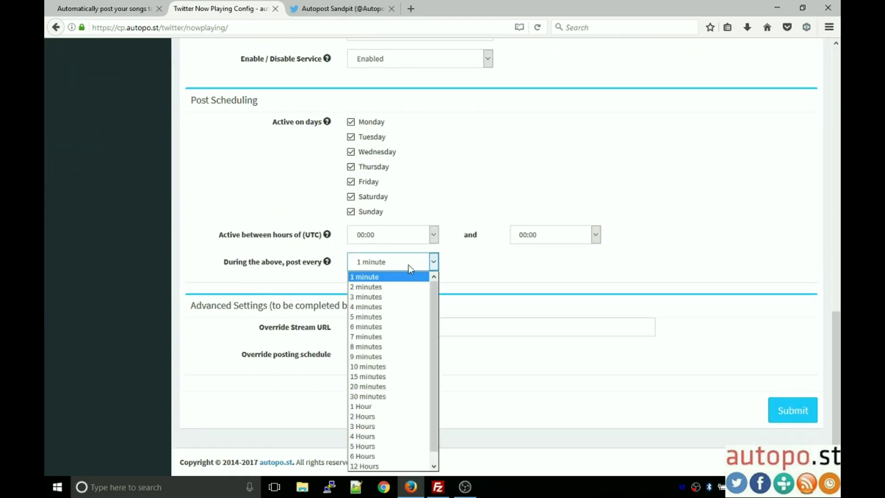
click(394, 377)
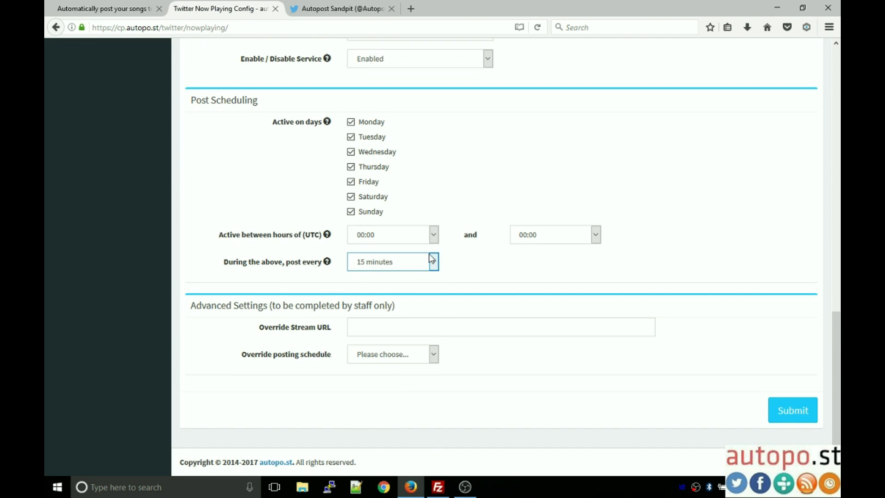
click(791, 409)
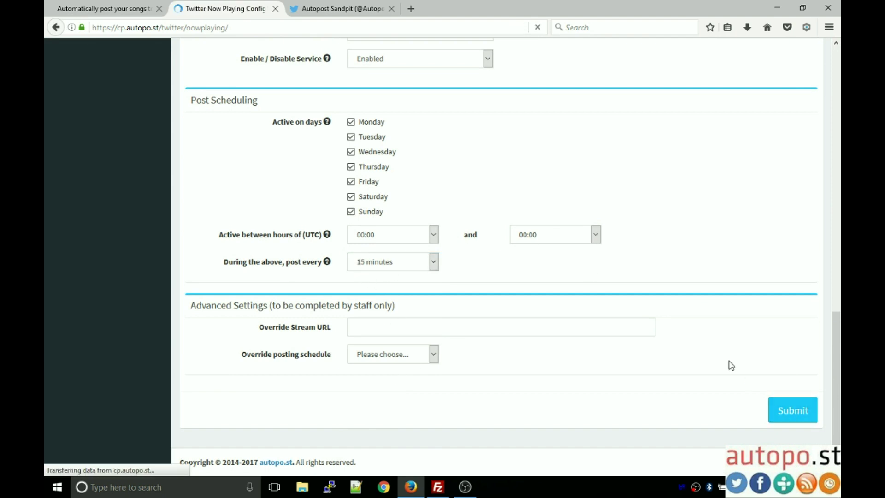
Step: Check the Twitter tab, then bring up the Twitter System Log again
click(342, 7)
click(241, 7)
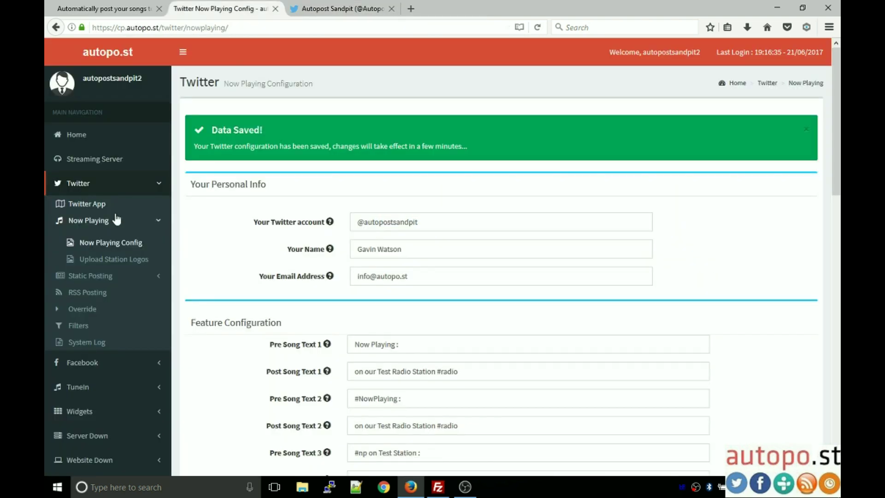
click(87, 342)
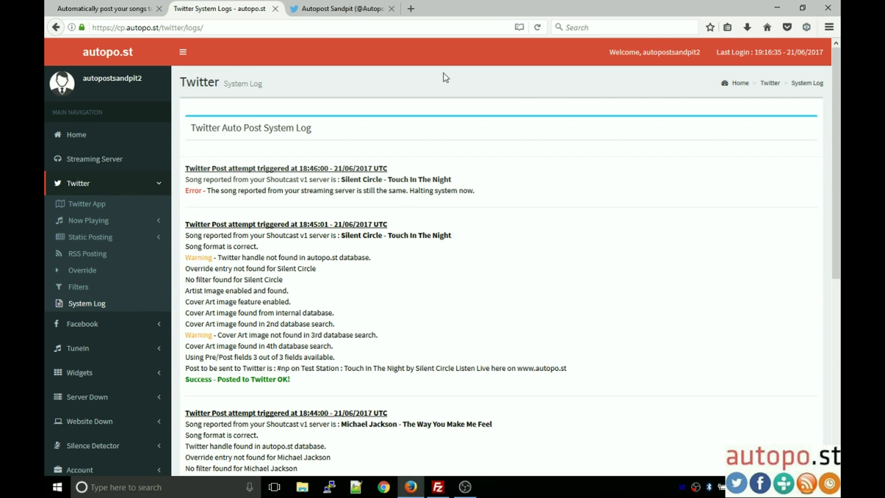
Step: Reload the System Log twice to check for new posts, then view the Streaming Server settings
click(537, 29)
click(537, 27)
click(95, 159)
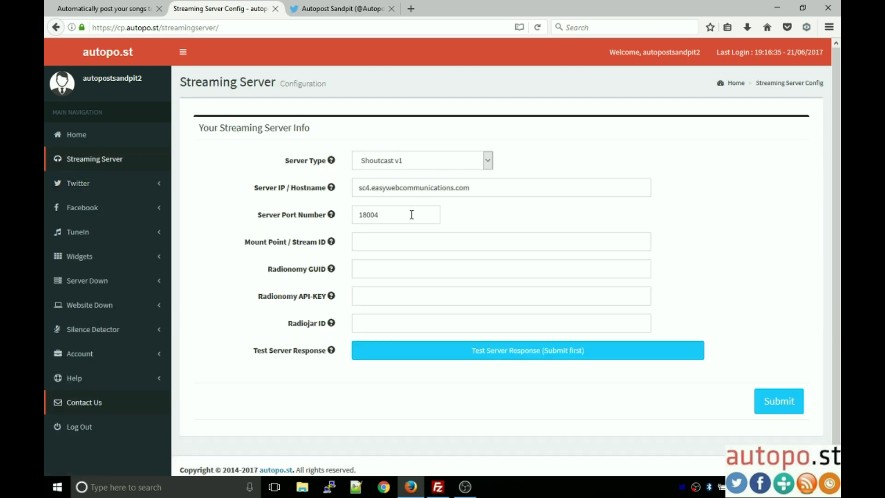
Step: Show the saved Twitter App credentials and expand the Now Playing group
click(105, 184)
click(100, 204)
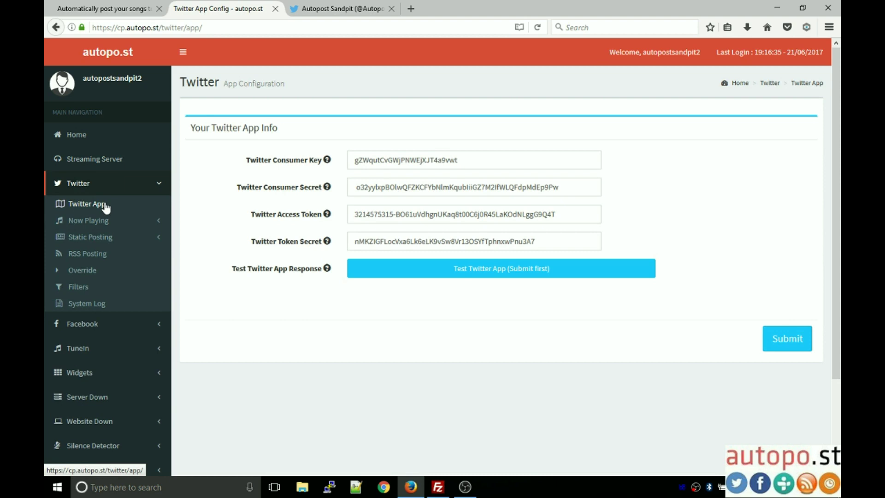
click(101, 221)
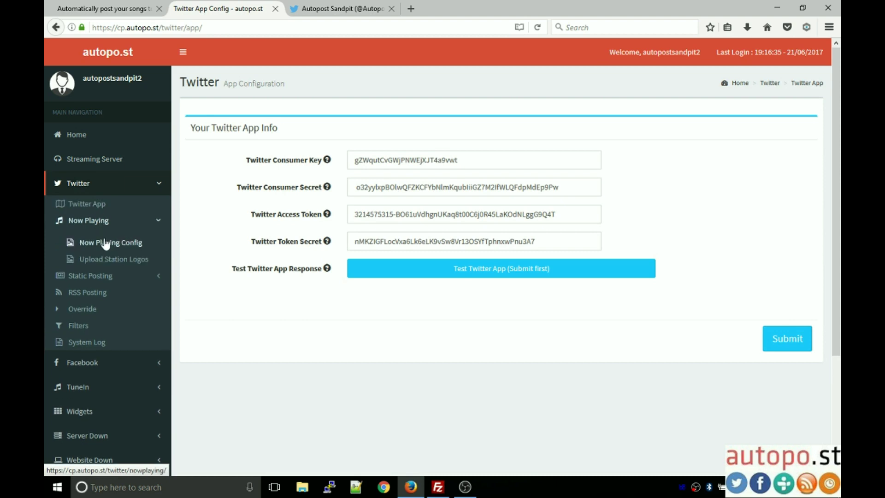
Step: Review the Now Playing Configuration's pre- and post-song texts and Feature Configuration fields
click(106, 243)
scroll(434, 207, down, 4)
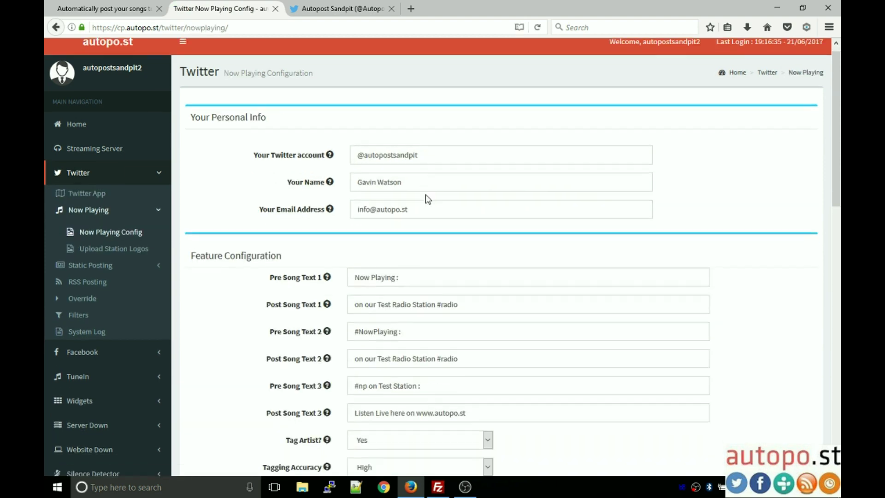
scroll(439, 215, down, 4)
scroll(441, 224, up, 8)
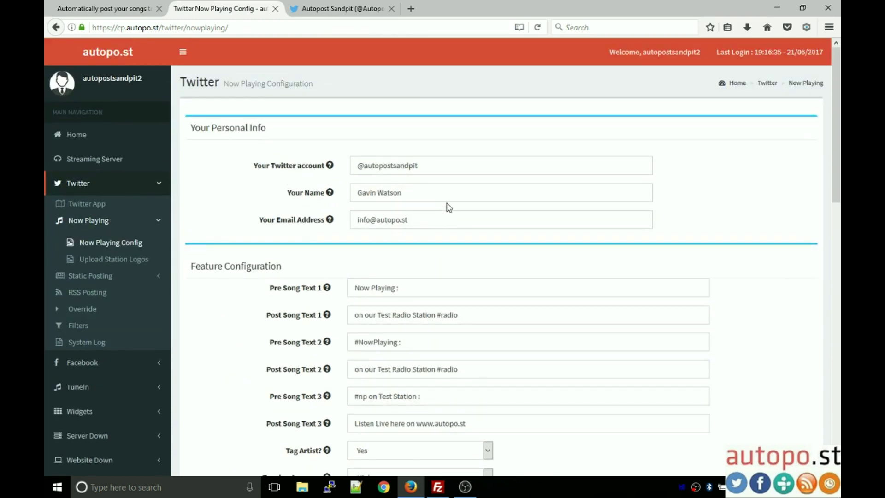
scroll(448, 207, down, 3)
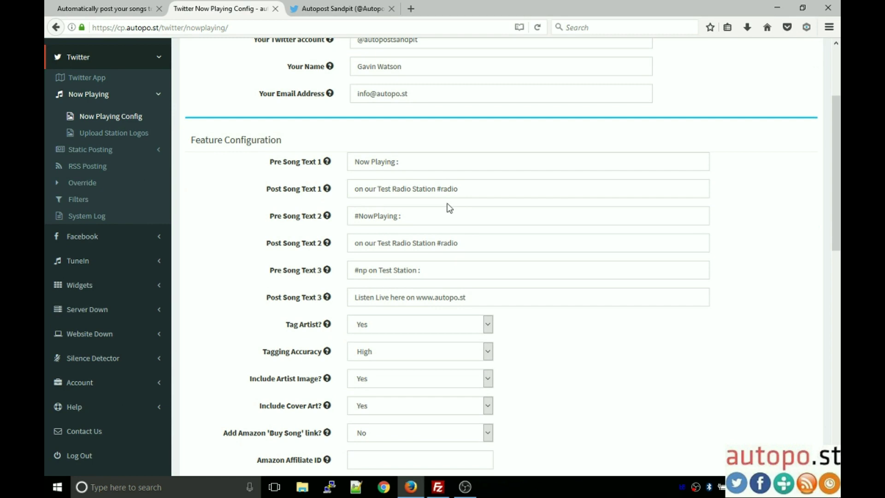
scroll(449, 208, down, 3)
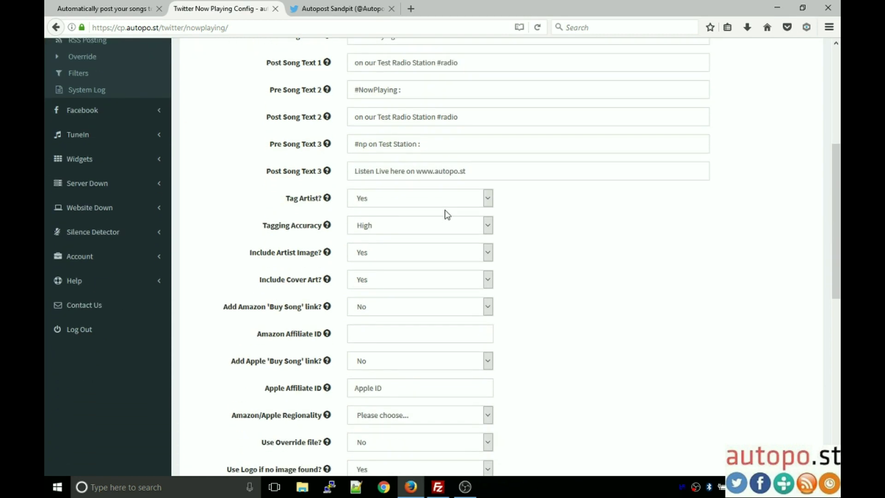
Step: Open Contact Us in a new tab, focus the message box, and select then deselect the support notice
click(92, 306)
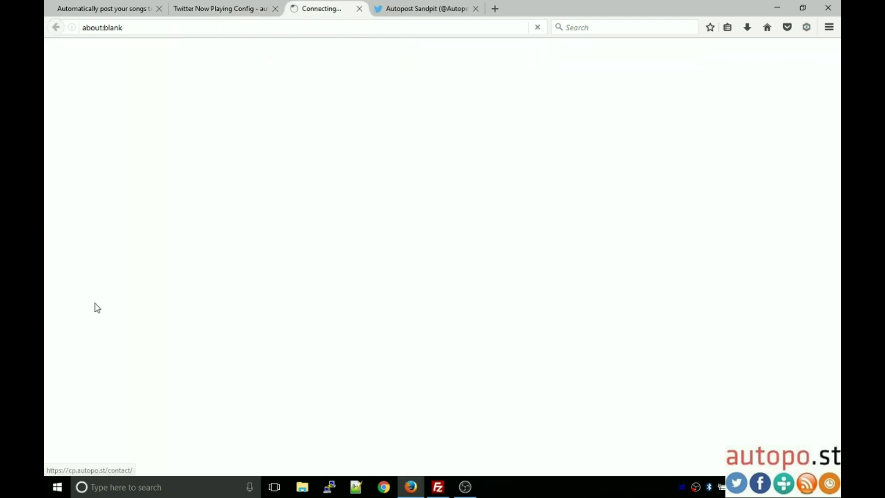
click(346, 244)
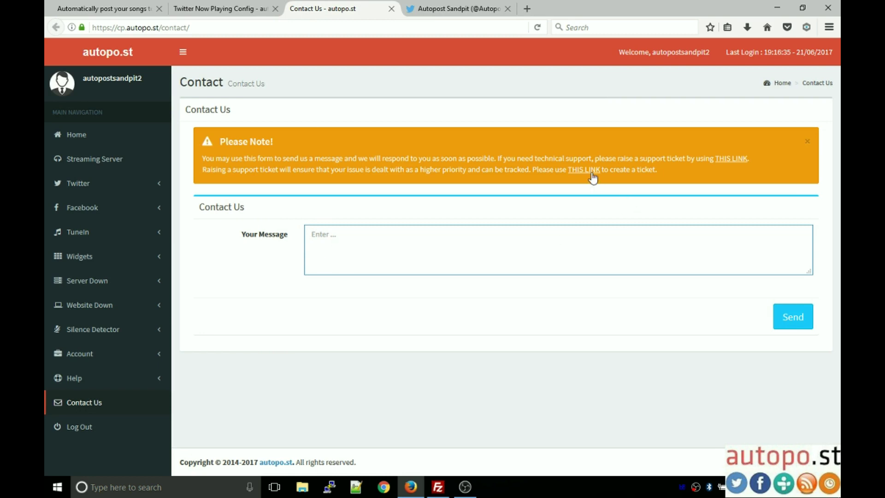
drag(217, 141, 696, 170)
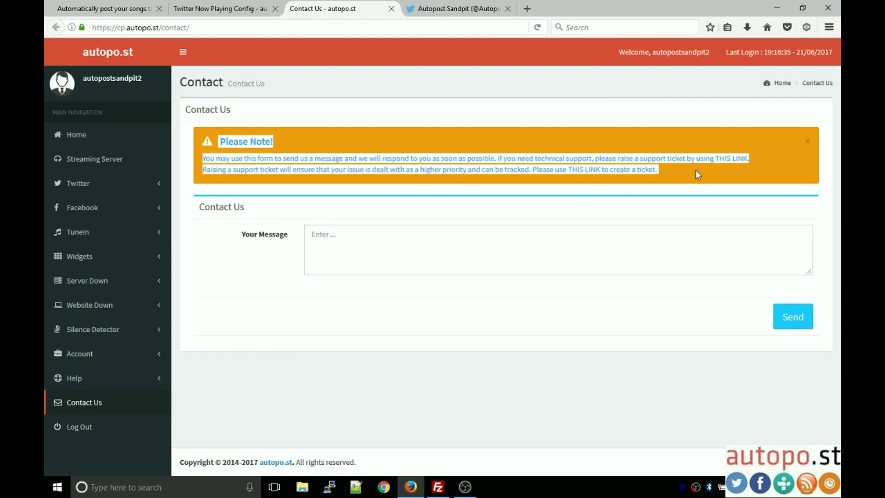
click(587, 184)
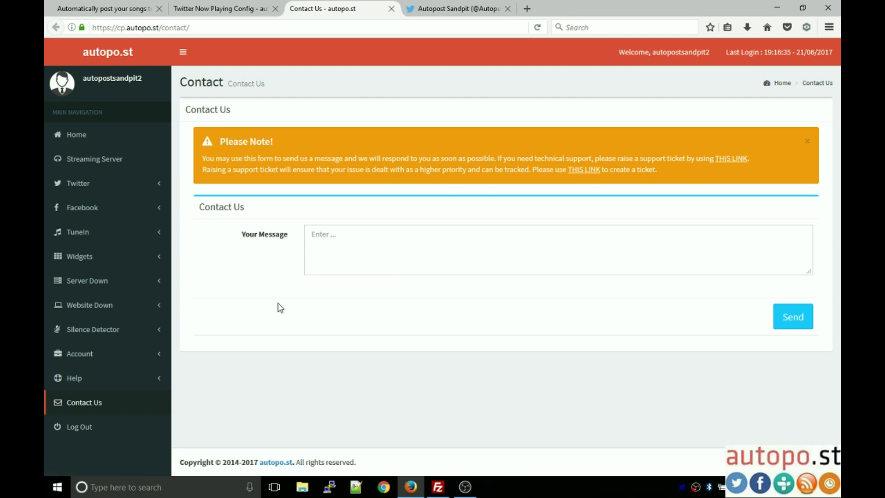
Step: Expand the Help topics and open the Twitter Auto Post guide
click(79, 378)
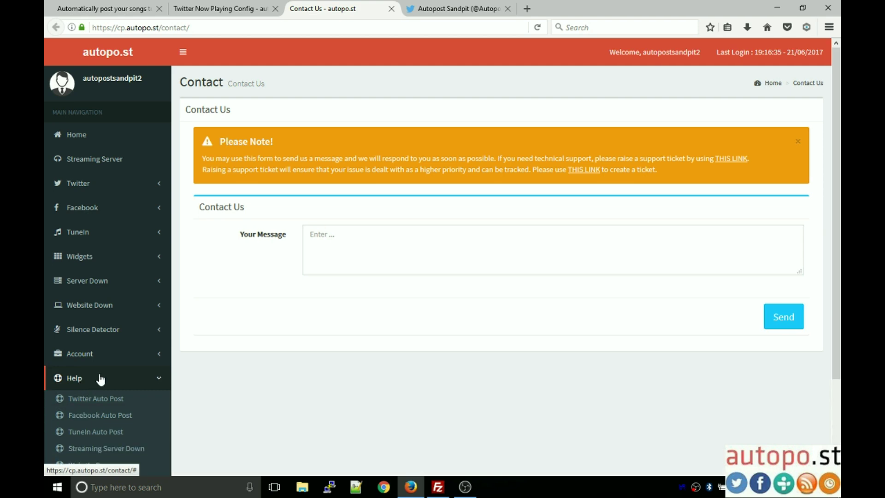
scroll(106, 370, down, 2)
scroll(107, 370, down, 1)
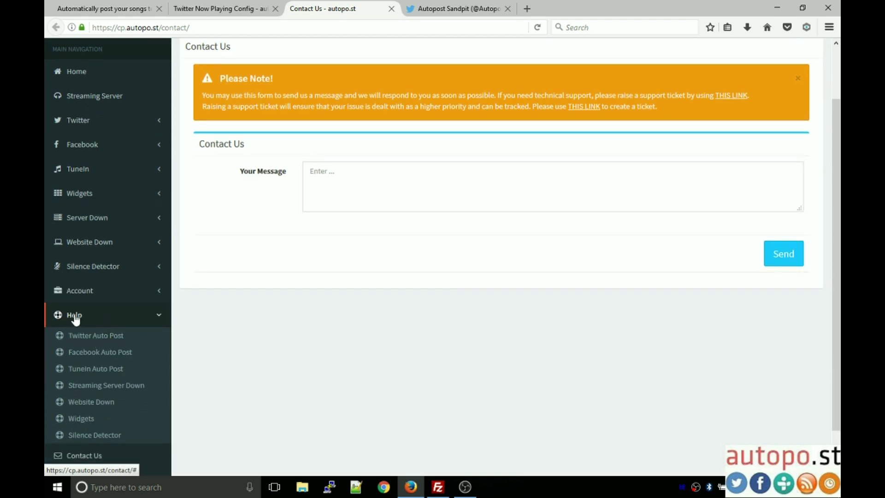
click(88, 336)
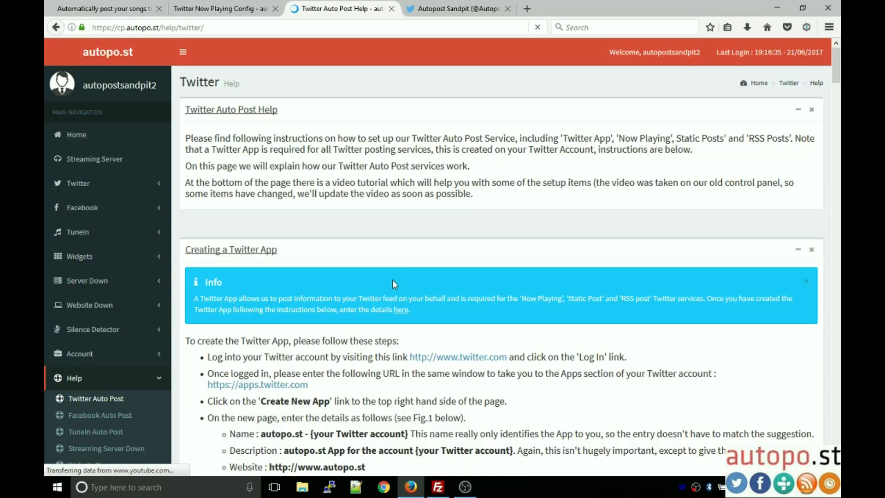
Step: Read through the Twitter Auto Post setup instructions, starting from creating a Twitter App
scroll(397, 273, down, 2)
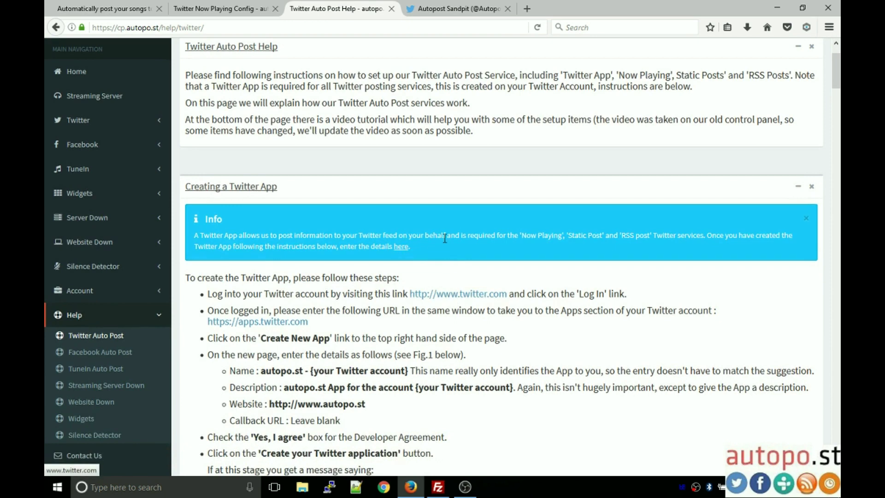
scroll(454, 189, down, 3)
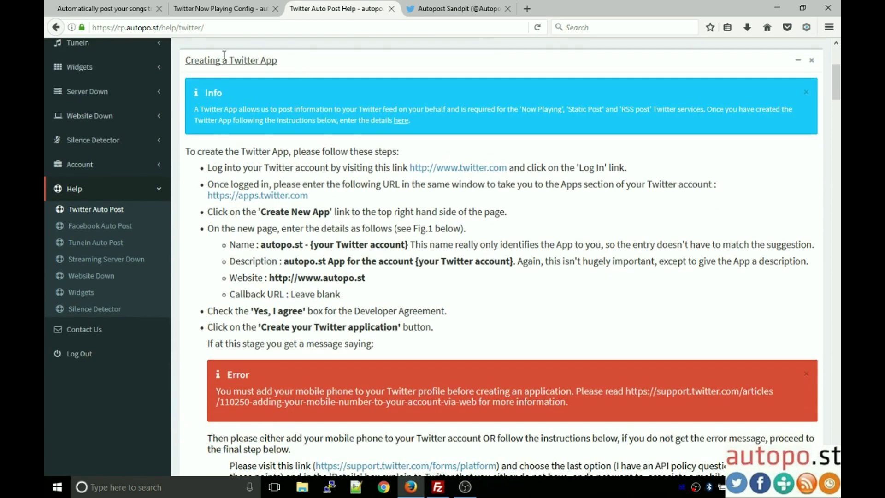
scroll(328, 174, down, 15)
scroll(335, 182, down, 15)
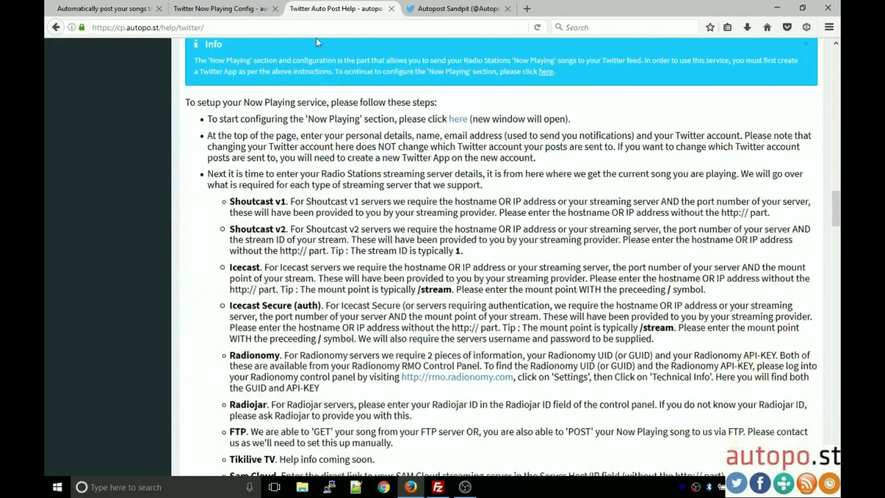
scroll(349, 206, down, 15)
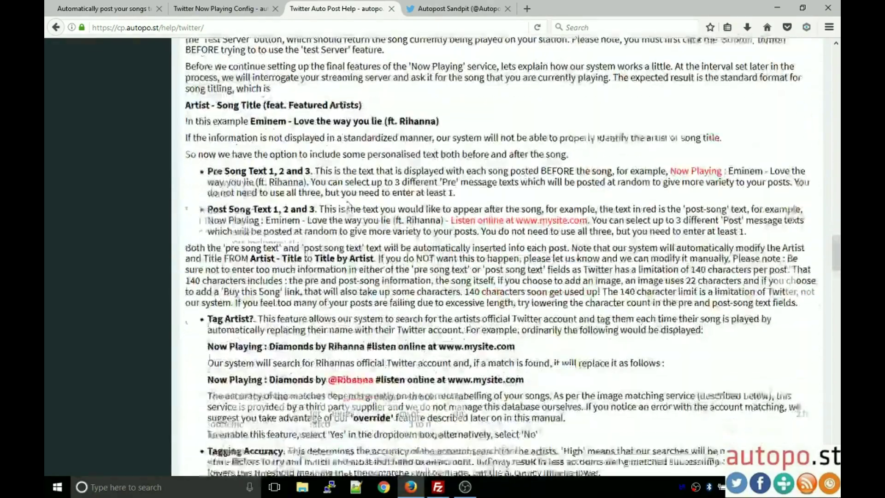
scroll(349, 206, down, 12)
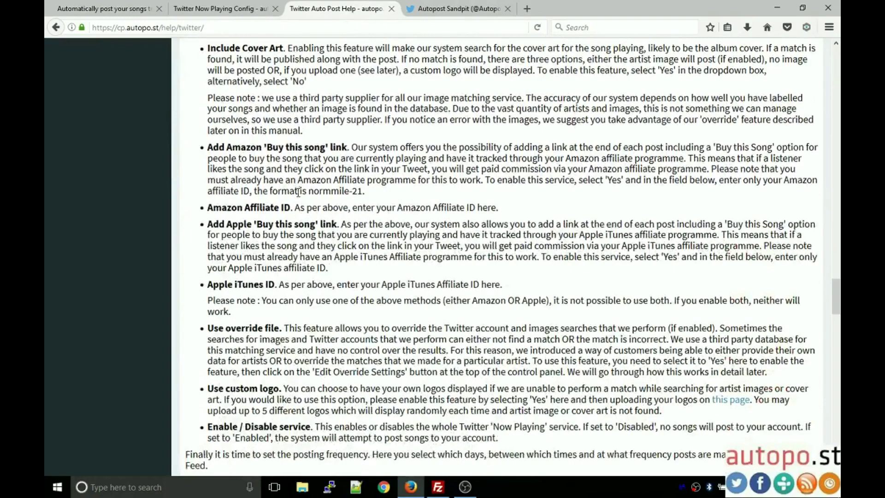
scroll(300, 198, down, 3)
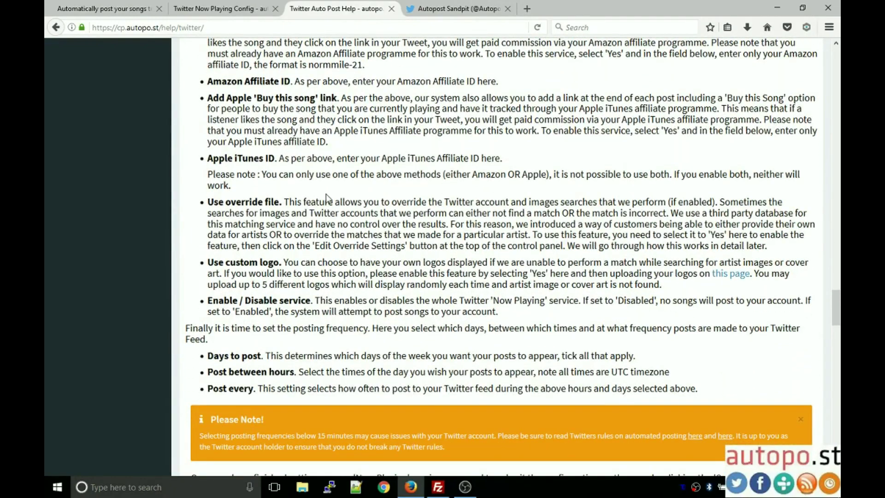
scroll(336, 193, down, 8)
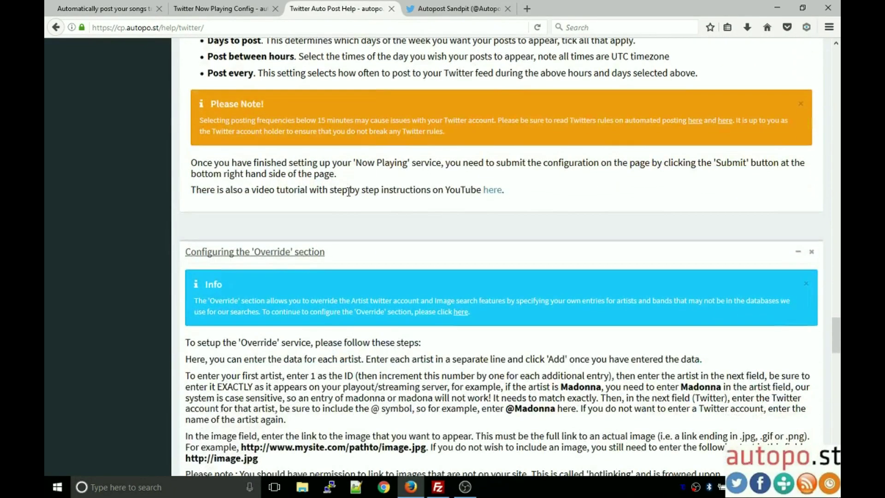
scroll(349, 190, up, 20)
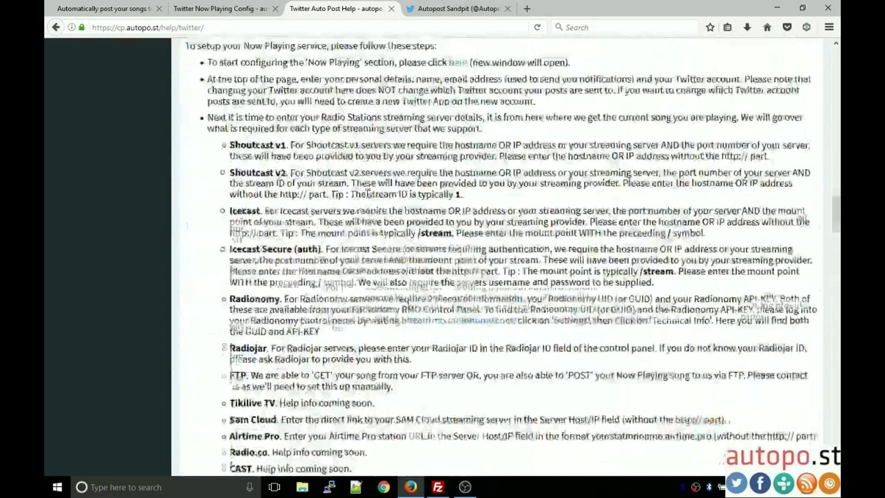
scroll(369, 195, up, 20)
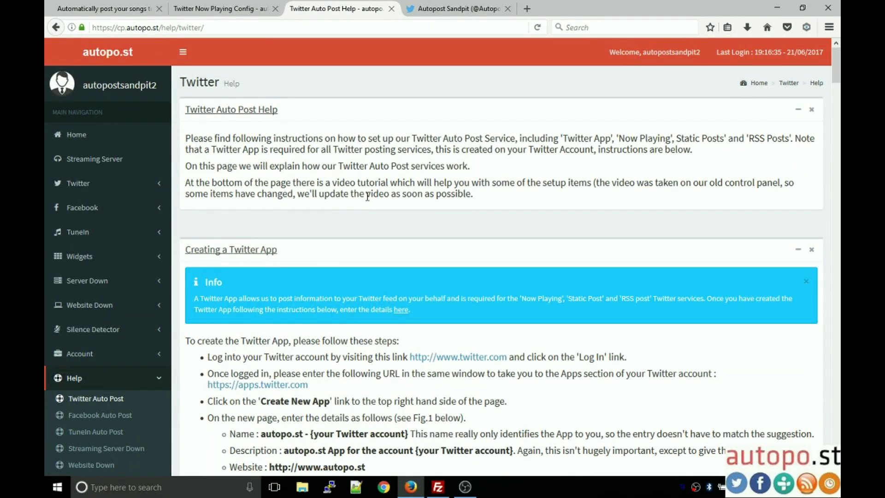
Step: Check the Dashboard's latest posts panel for the Silent Circle tweet posted at 18:45:11
click(82, 138)
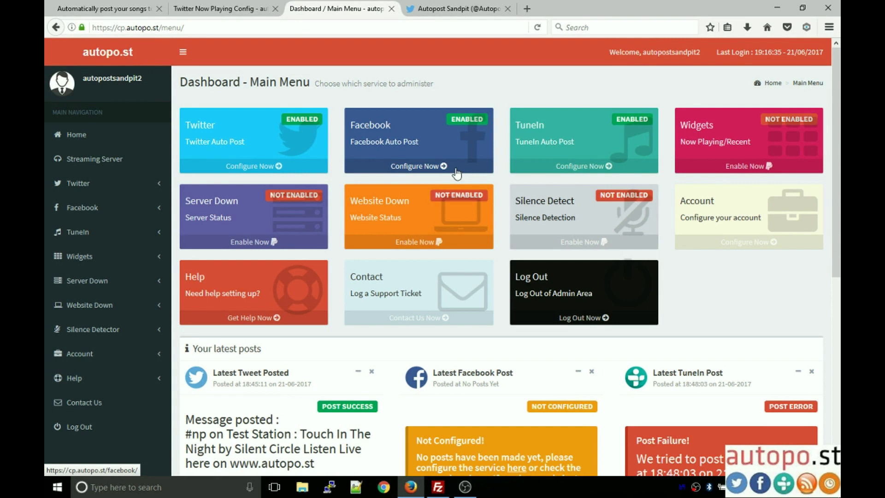
scroll(448, 216, down, 3)
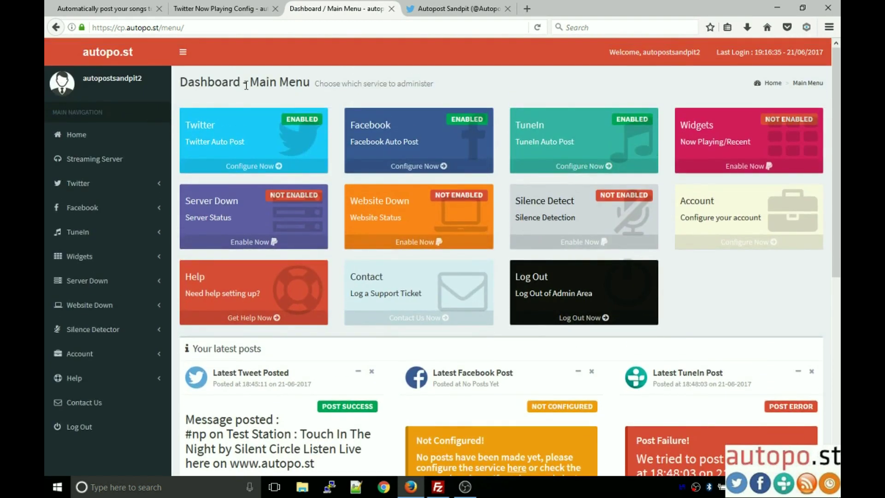
scroll(305, 223, down, 5)
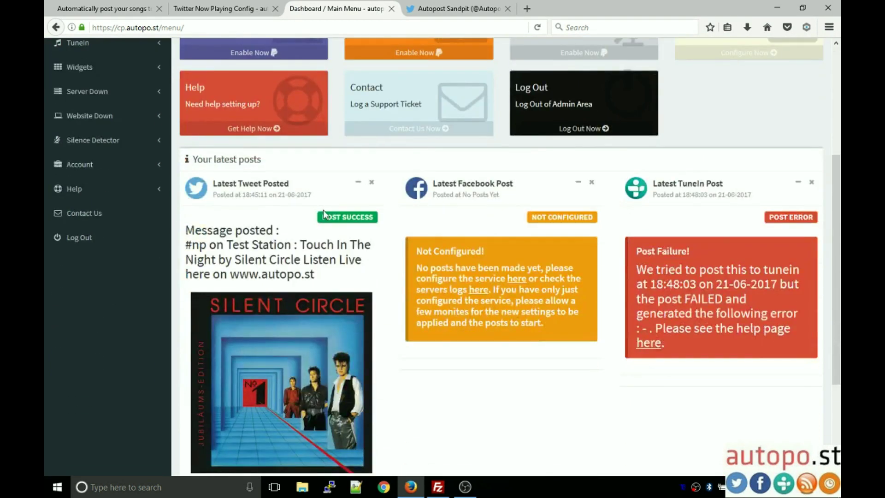
scroll(328, 222, up, 5)
scroll(328, 221, down, 5)
scroll(281, 259, down, 5)
drag(283, 396, 196, 367)
scroll(339, 325, up, 10)
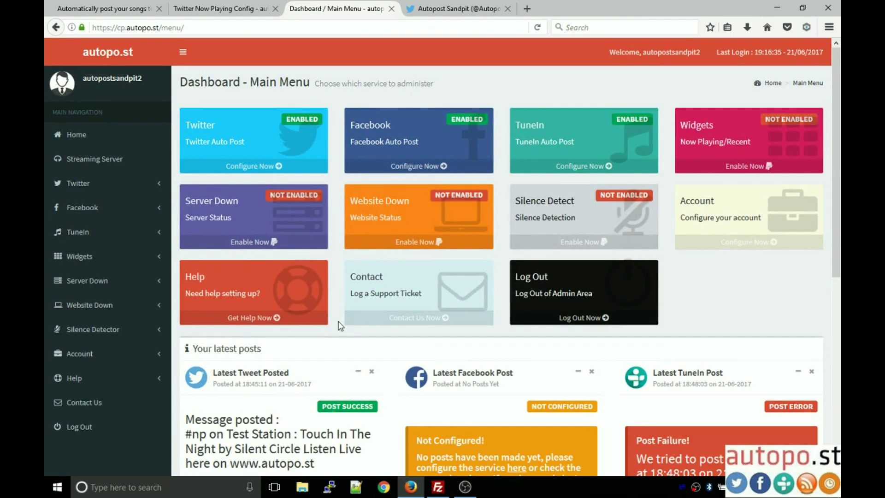